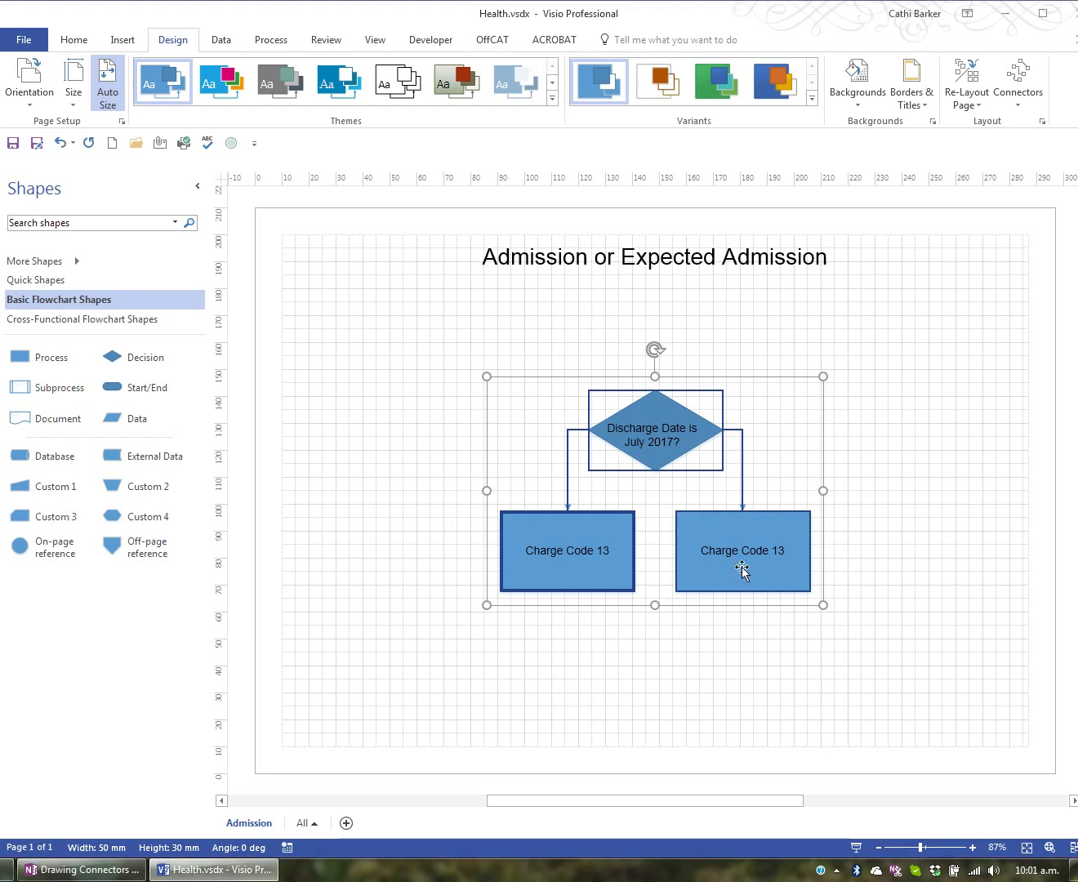
Step: Change the right-hand box's label from Charge Code 13 to Charge Code 35
mouse_move(741, 570)
key(Escape)
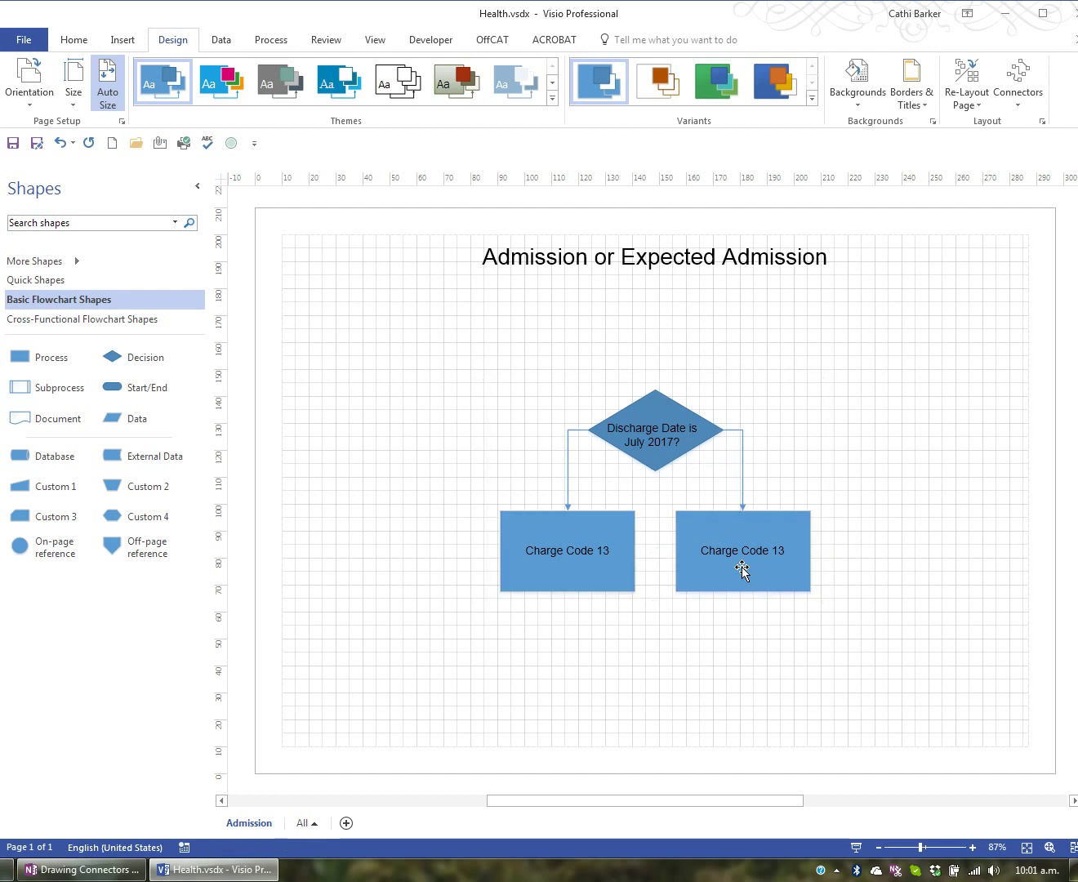
click(744, 571)
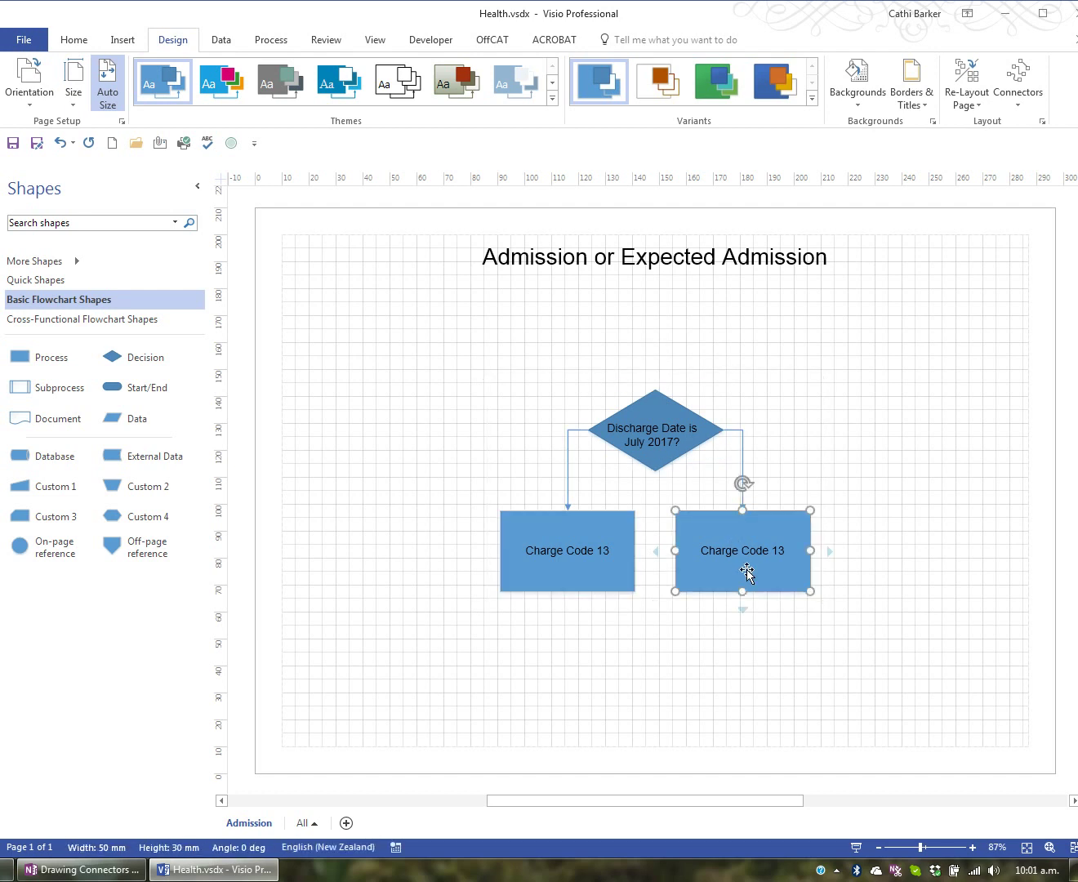
double_click(747, 572)
key(End)
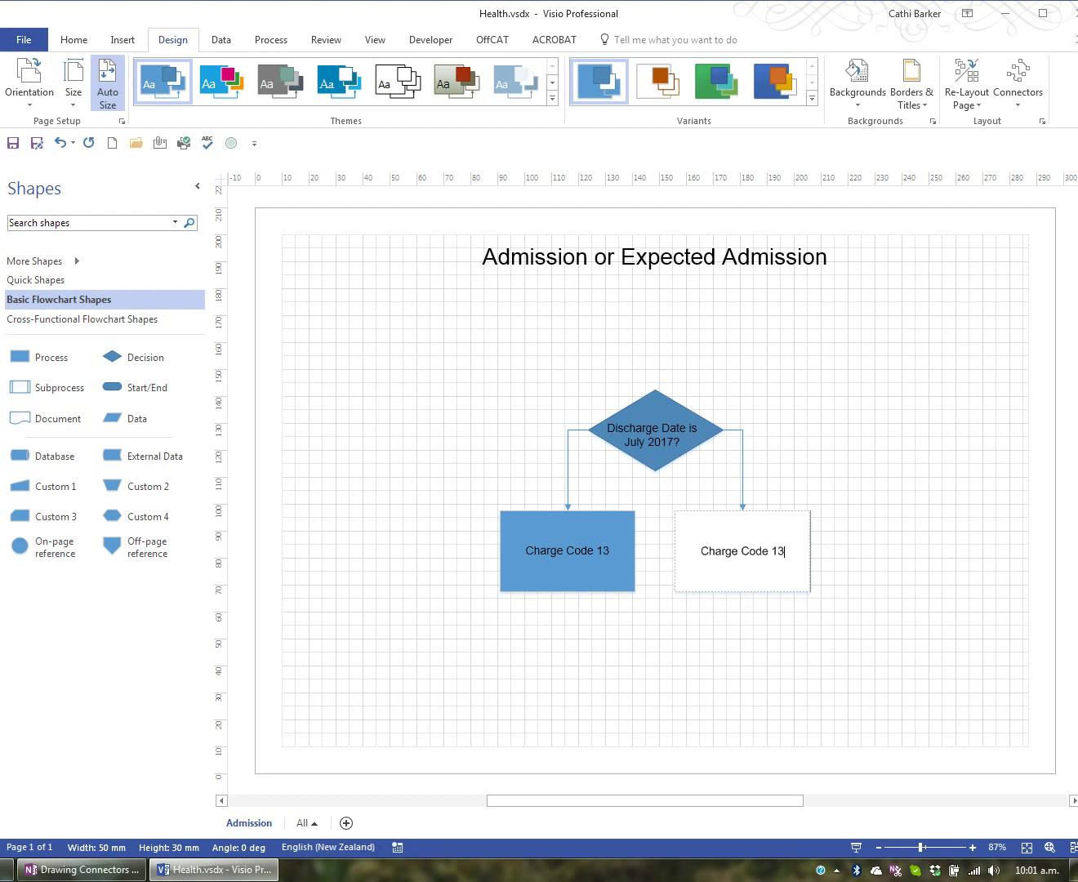
key(BackSpace)
key(BackSpace)
text(35)
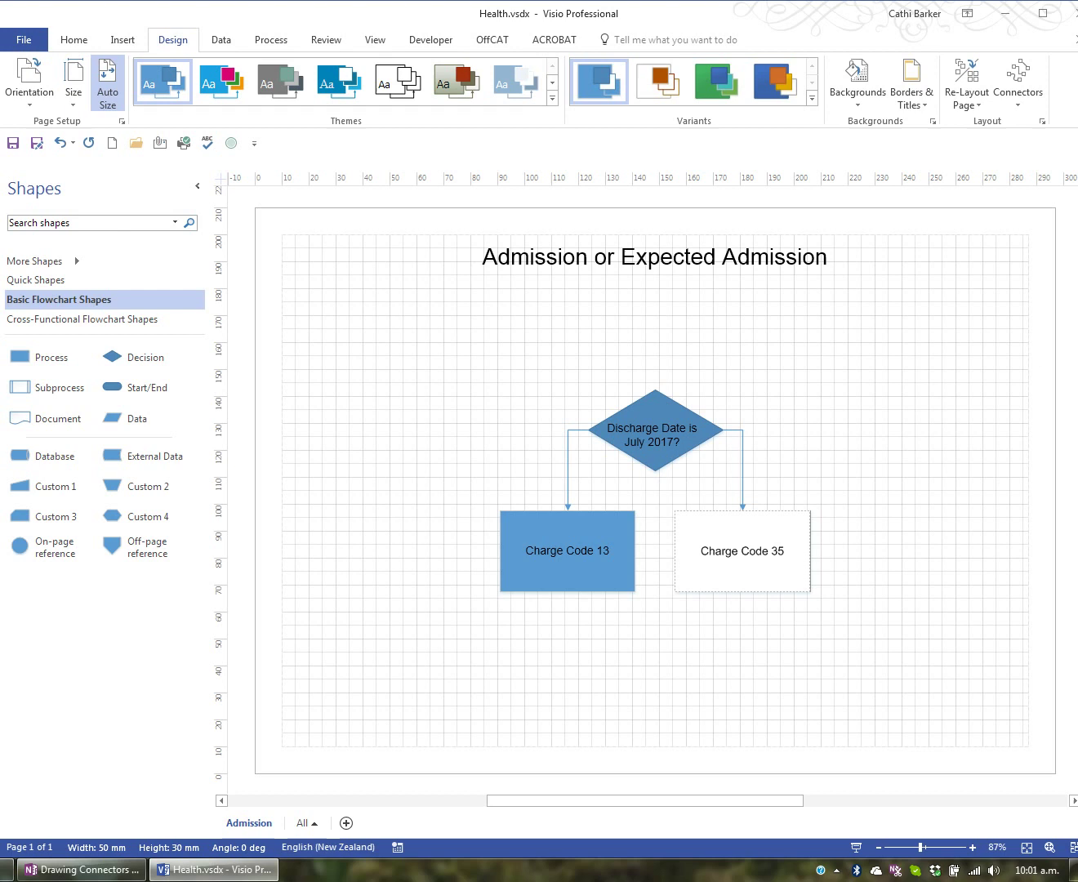
key(Escape)
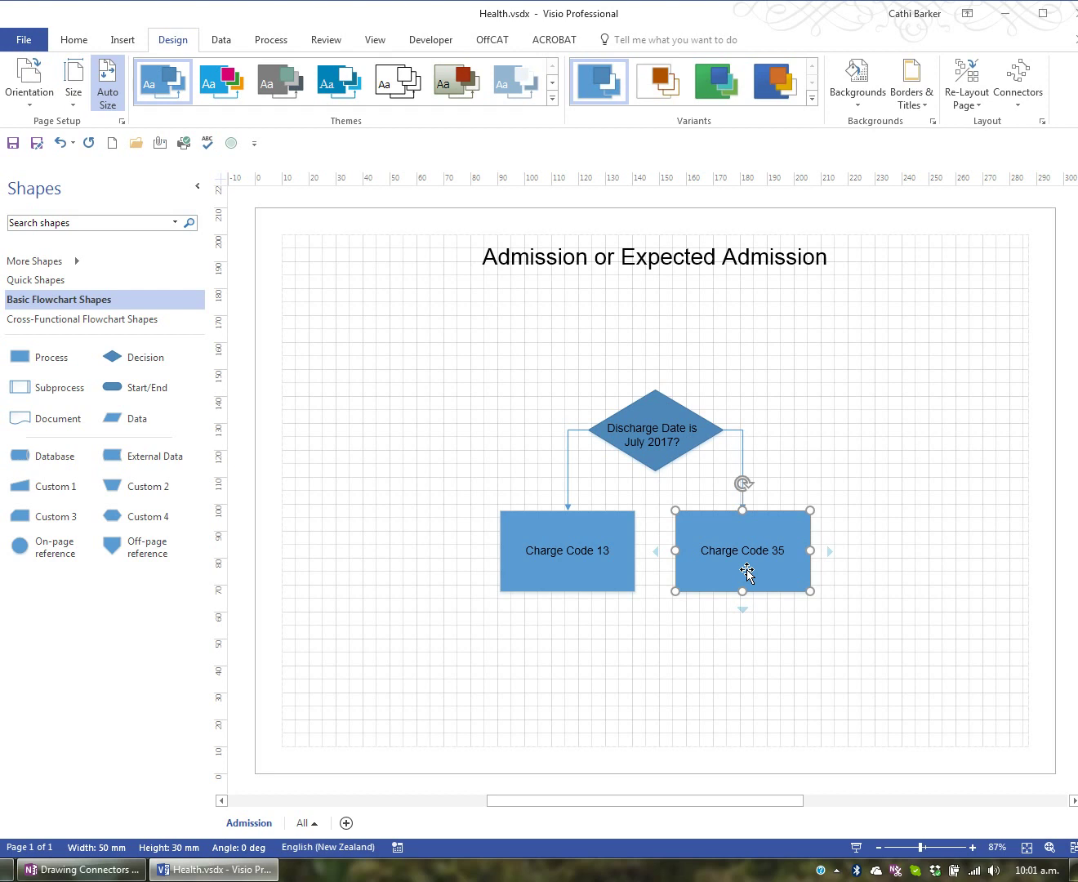
Step: Add a new blank page after Admission and name it Emergency
click(346, 823)
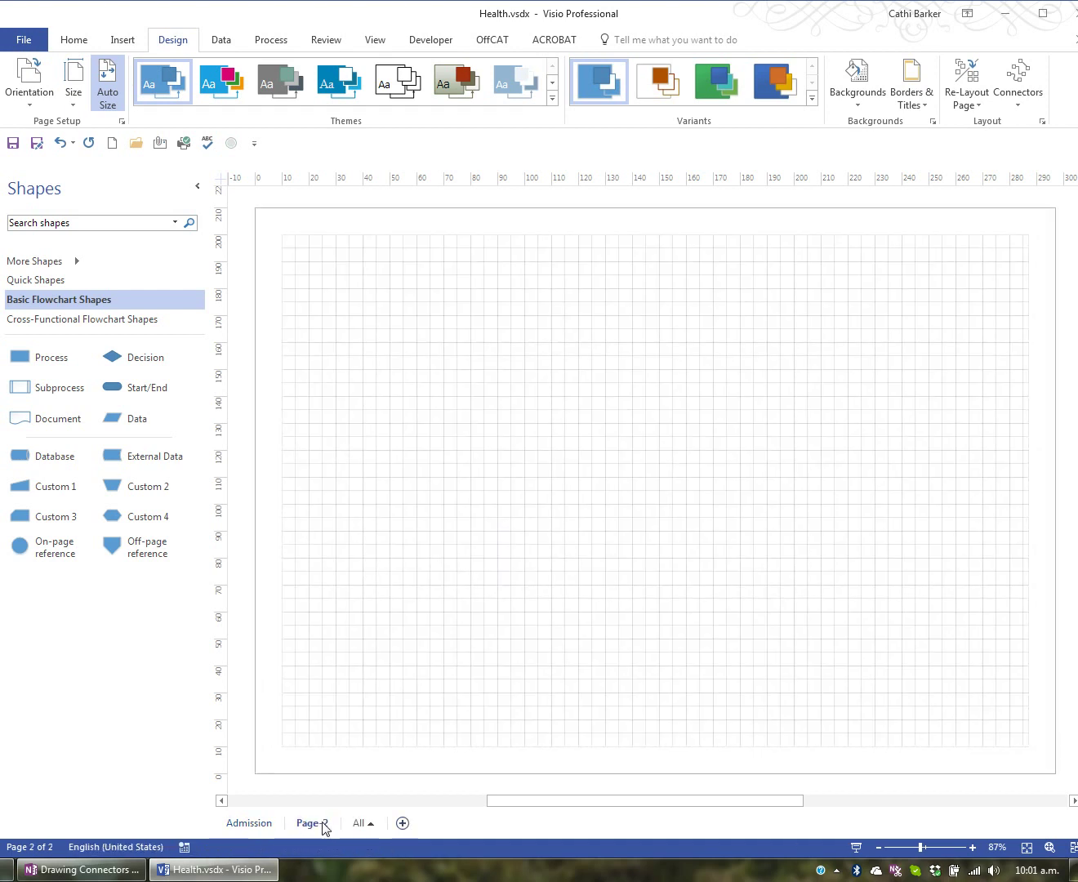
double_click(323, 824)
text(Emergenc)
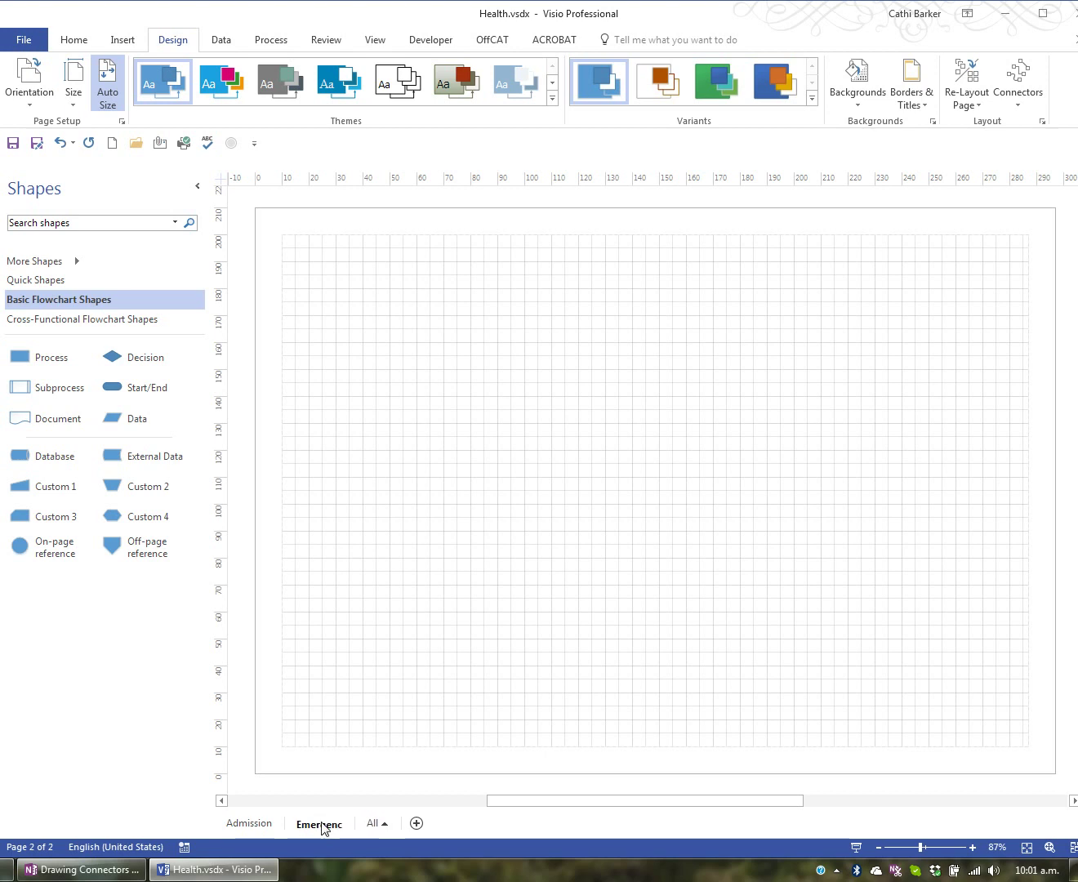
key(BackSpace)
text(cy)
key(Return)
click(465, 681)
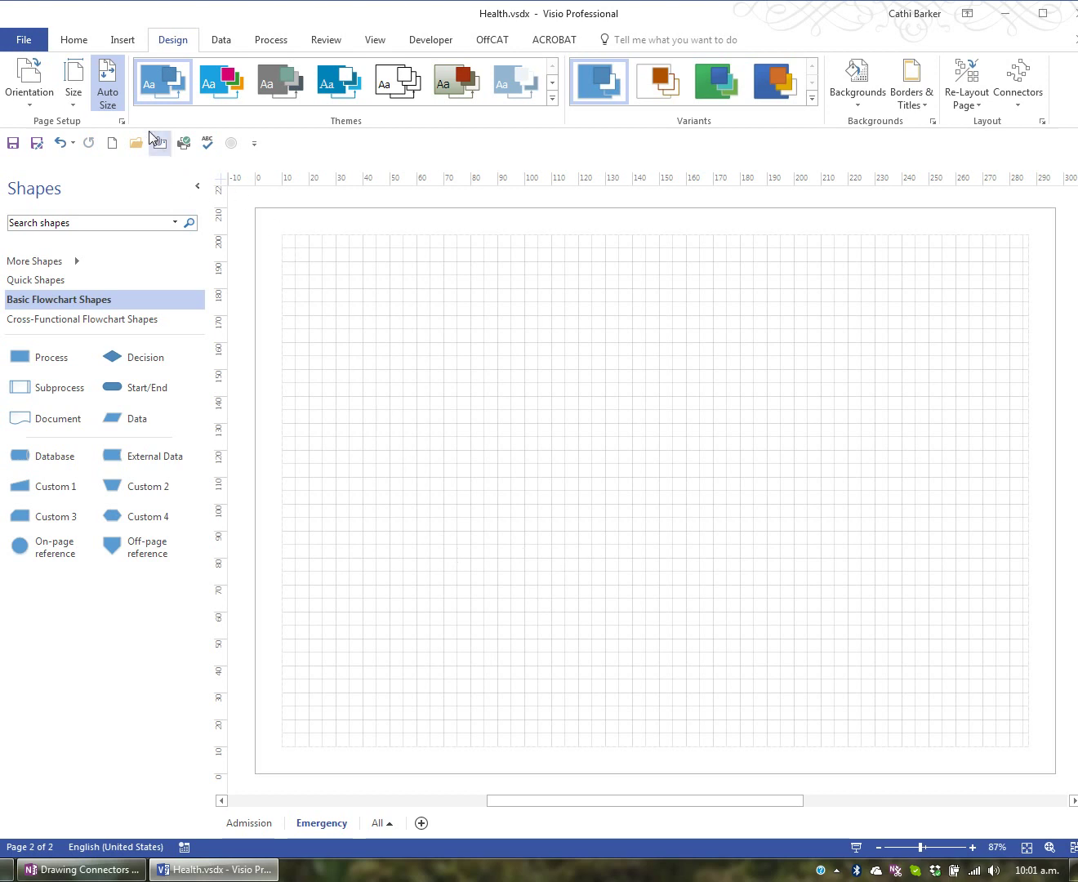
Step: Add a text box at the top of the Emergency page reading 'Emergency Admission/Discharge'
click(76, 41)
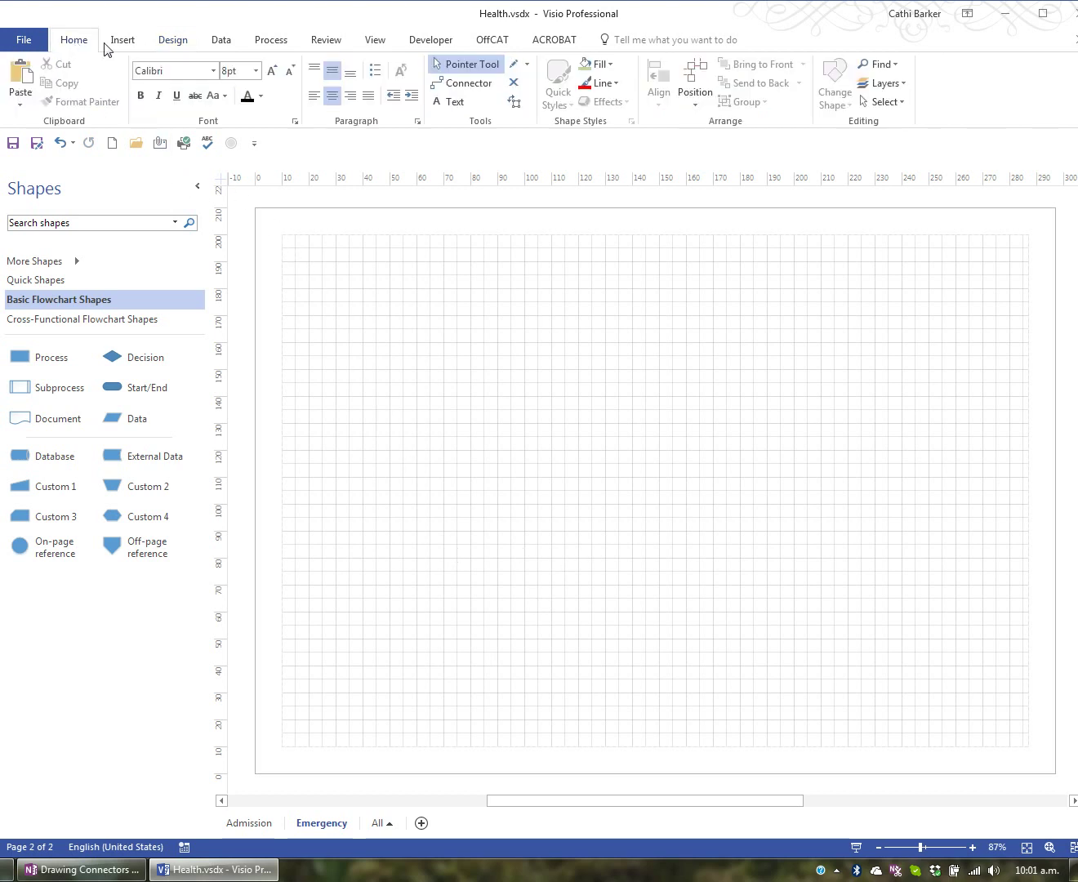
click(455, 103)
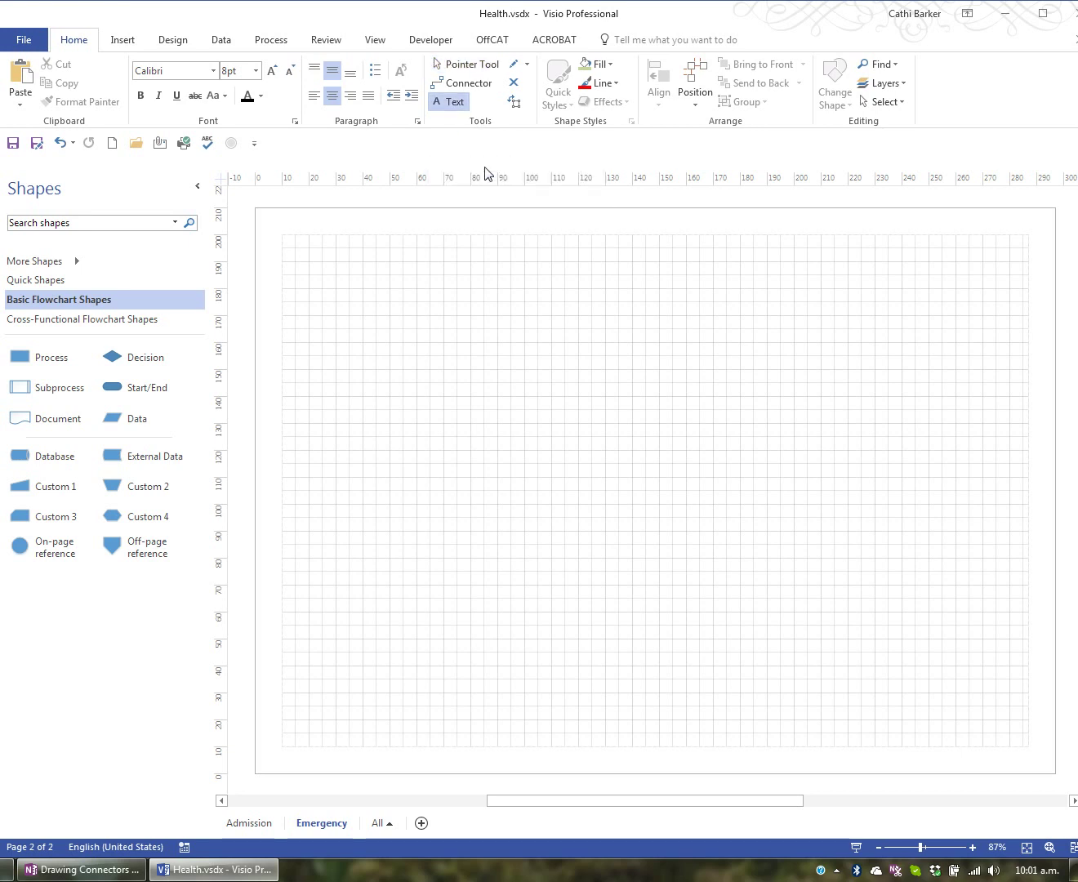
click(508, 243)
text(Emergency6)
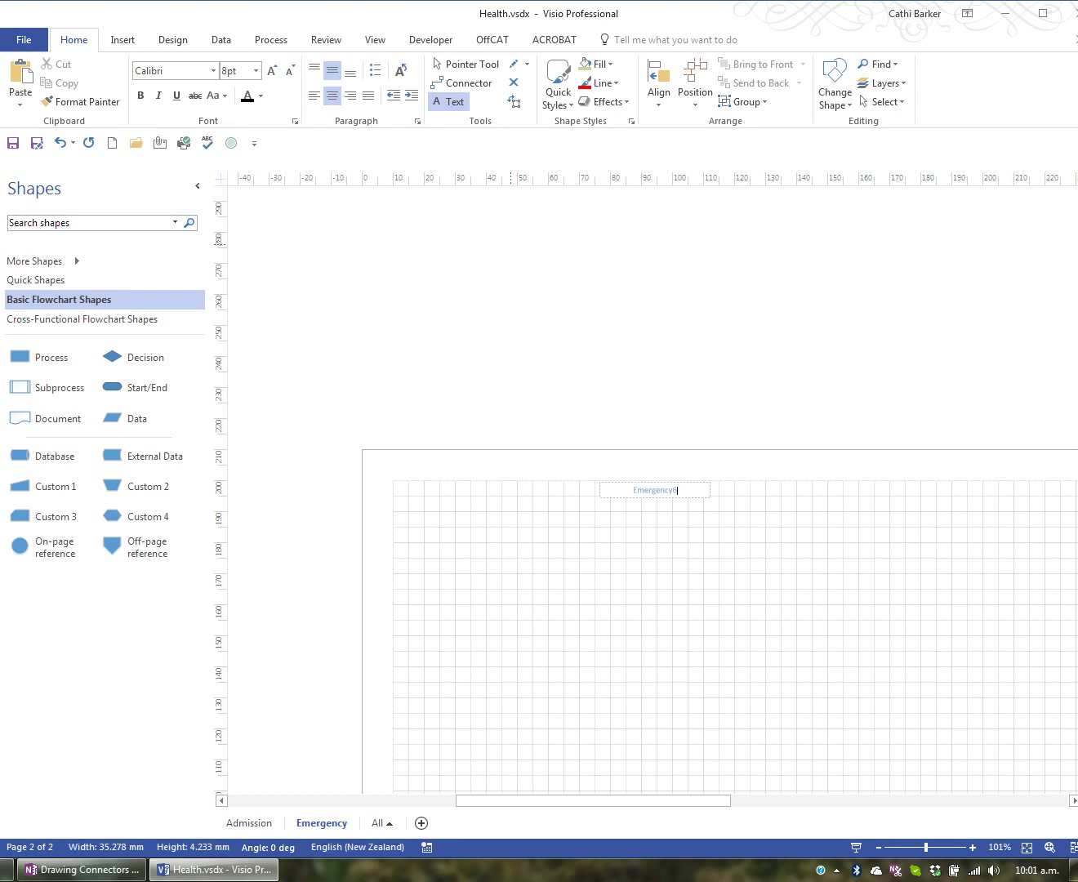
key(BackSpace)
text(Admission/Discharge)
key(Escape)
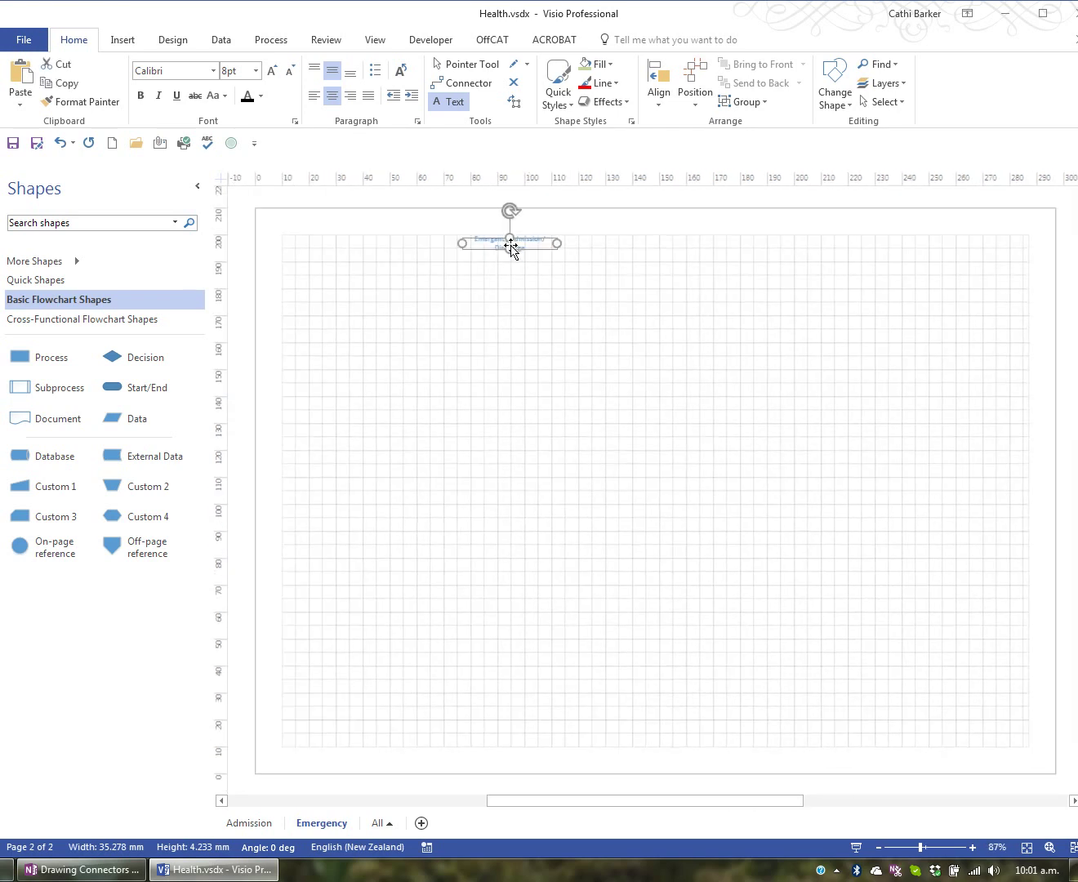
Step: Stretch the title box across the full page width and set it to 18 pt Arial
drag(465, 243, 282, 244)
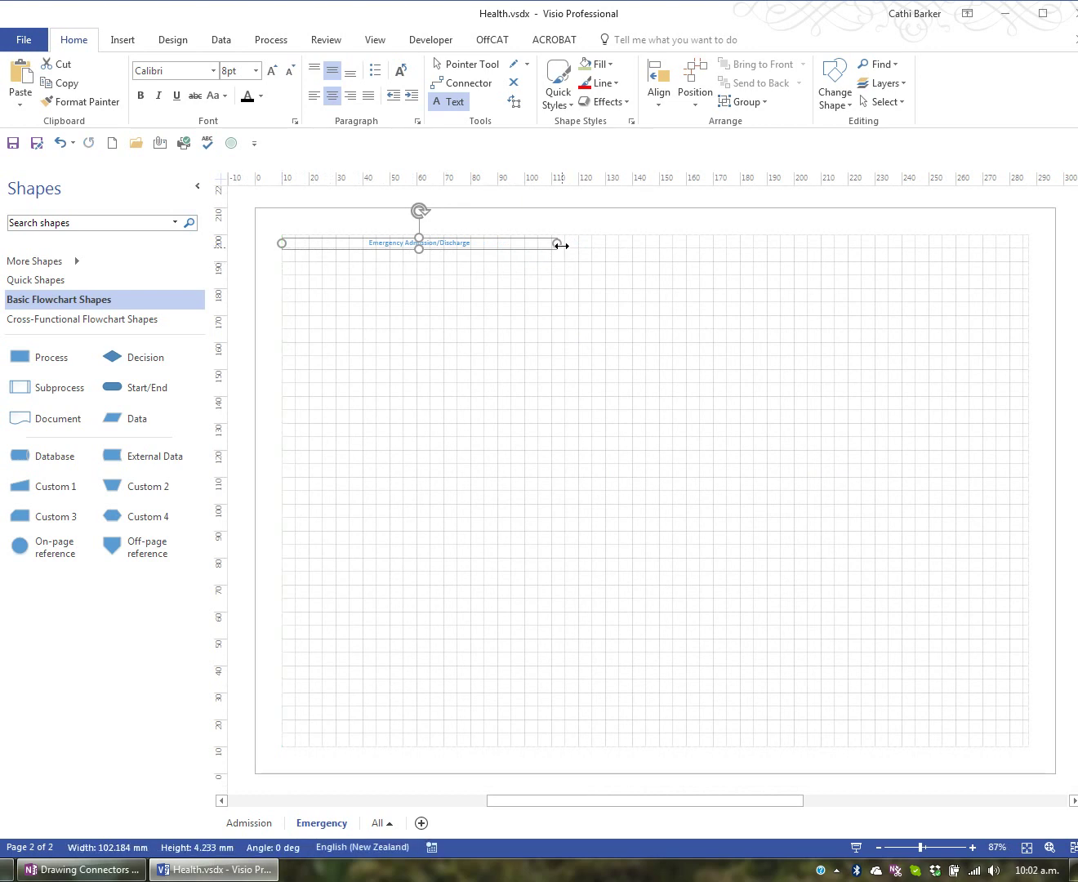
drag(559, 243, 1028, 243)
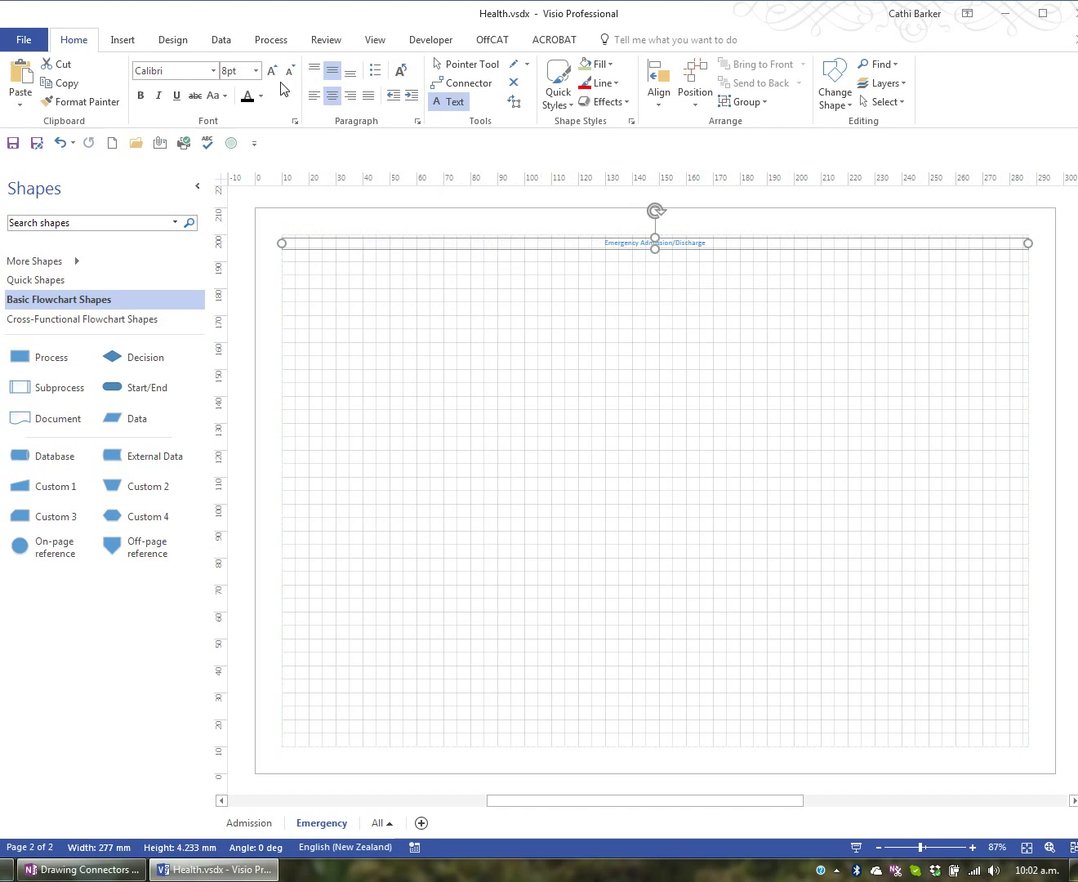
click(256, 71)
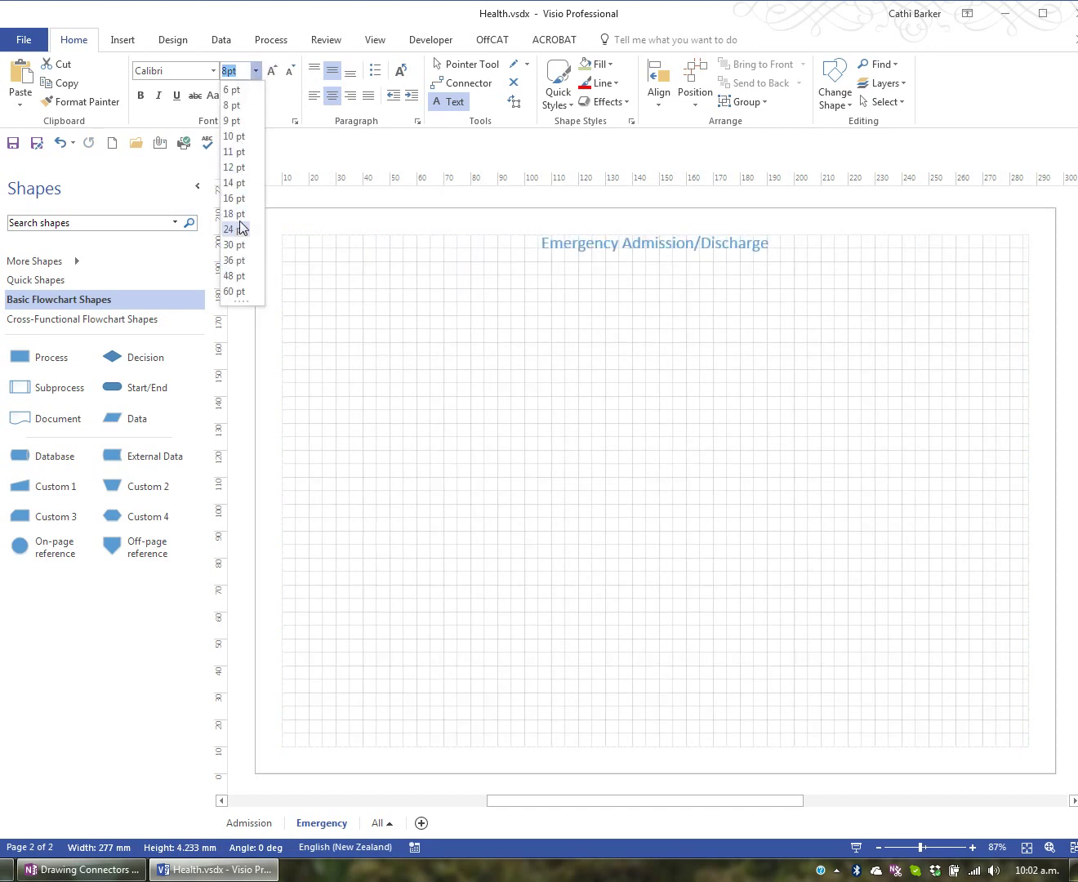
click(242, 214)
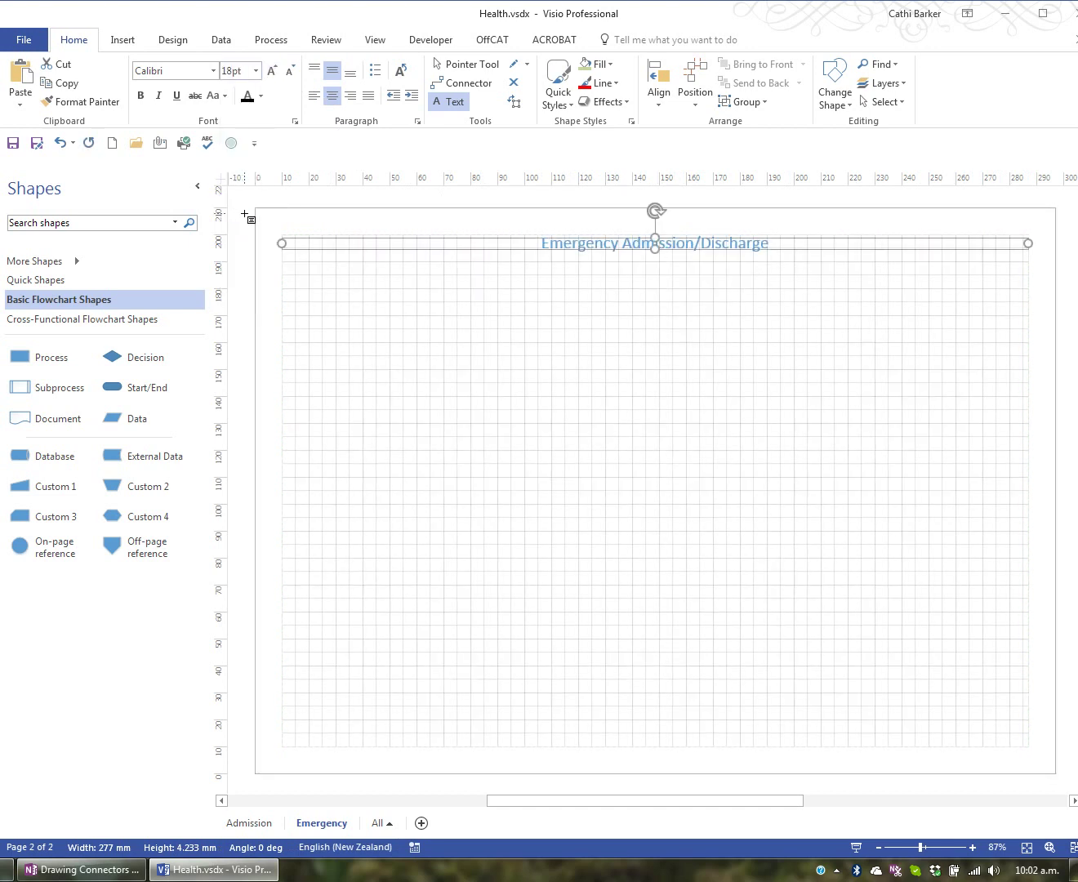
click(213, 71)
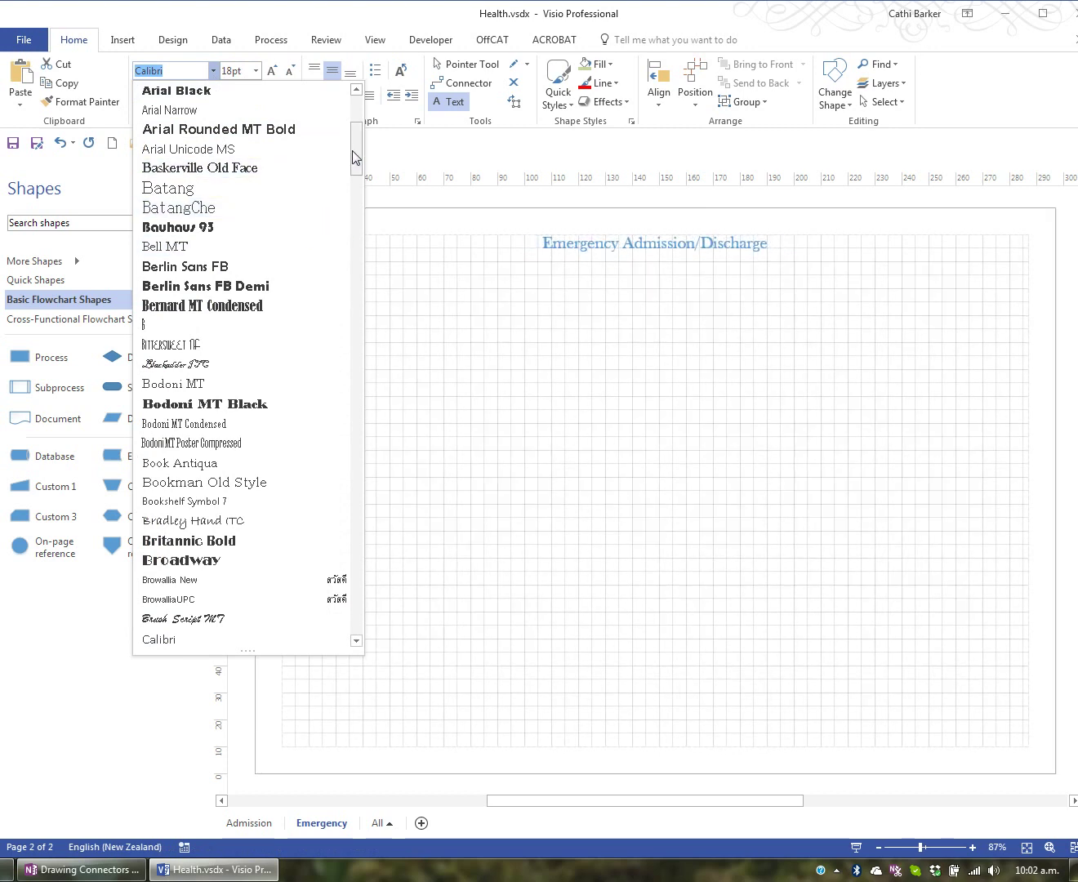
drag(352, 150, 362, 108)
click(174, 358)
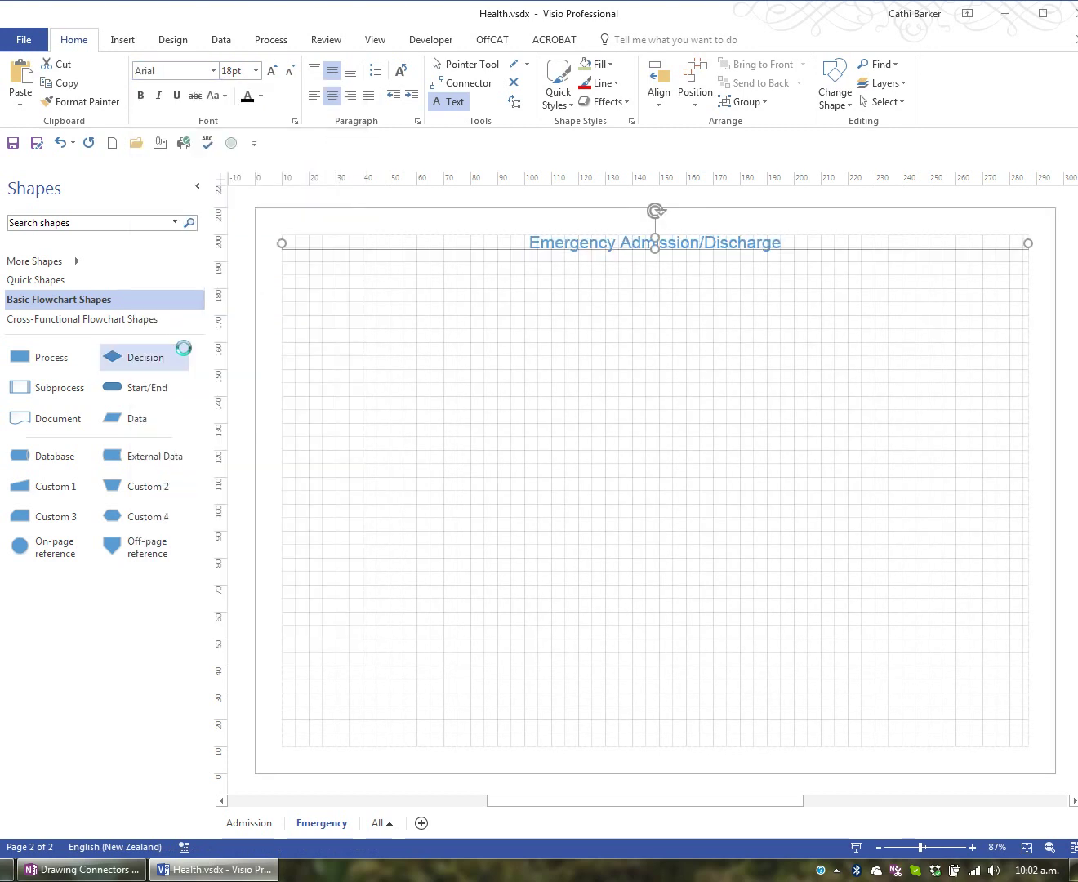
drag(653, 254, 656, 258)
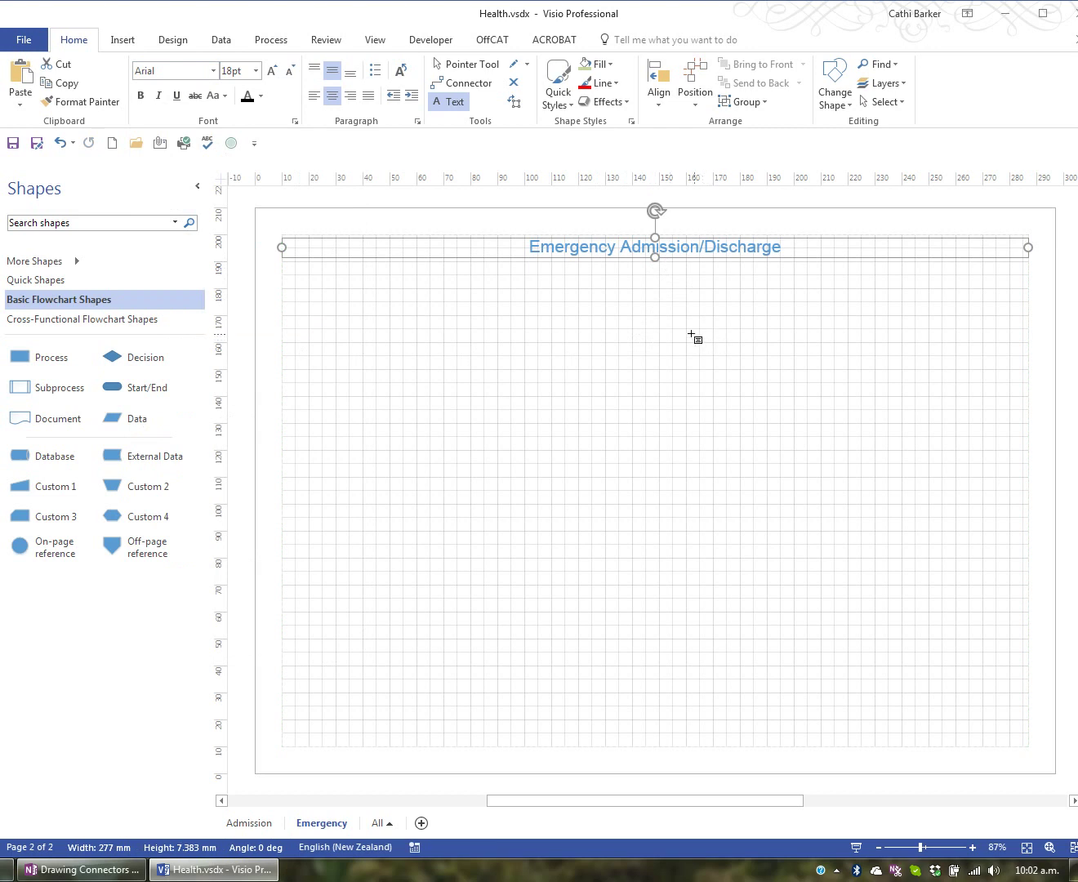
Step: Place a decision diamond below the title reading 'Discharge Date after 1 August 2010?'
click(483, 67)
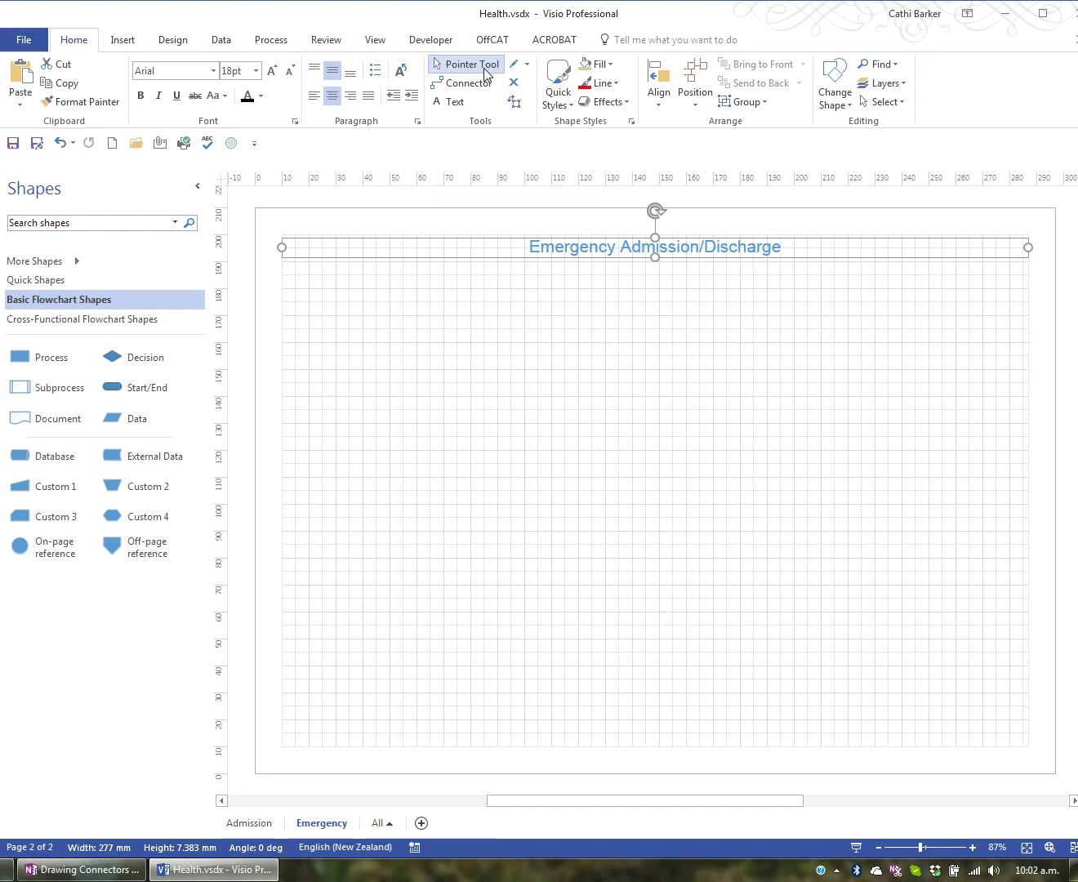
drag(118, 364, 749, 381)
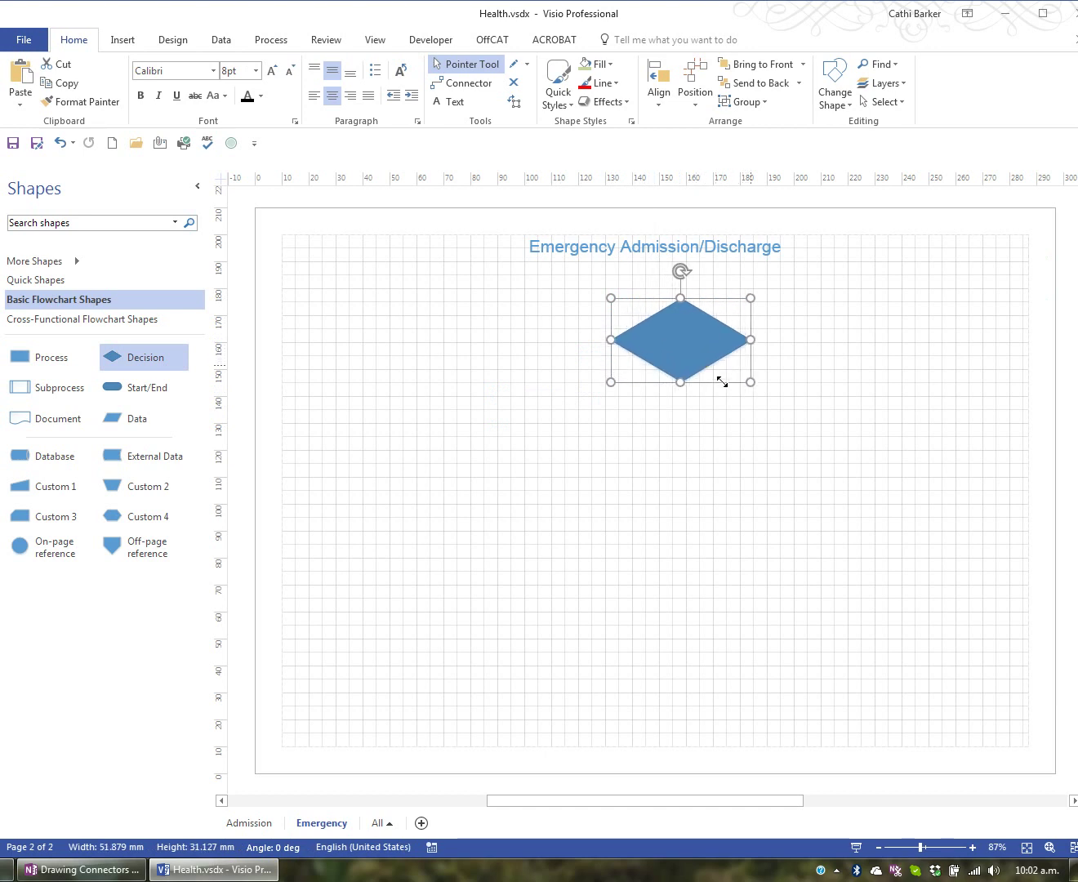
text(Discharge Date?)
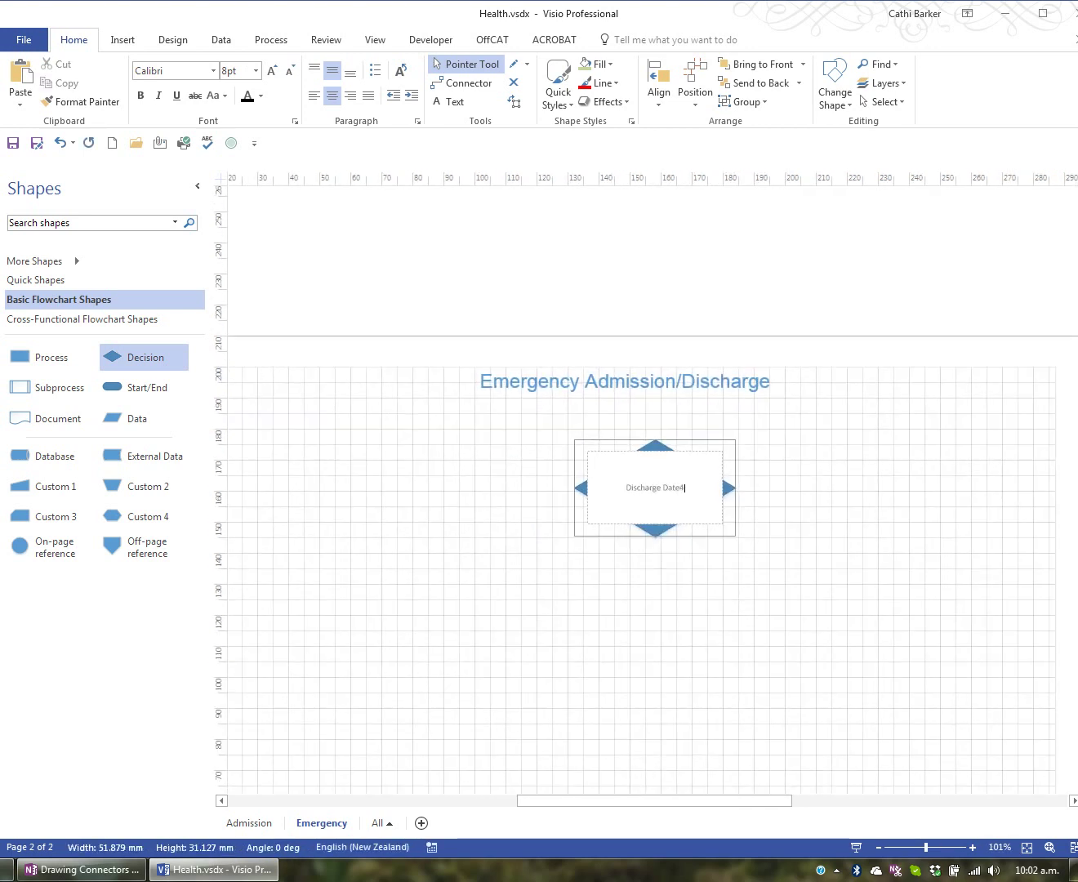
key(BackSpace)
text(after )
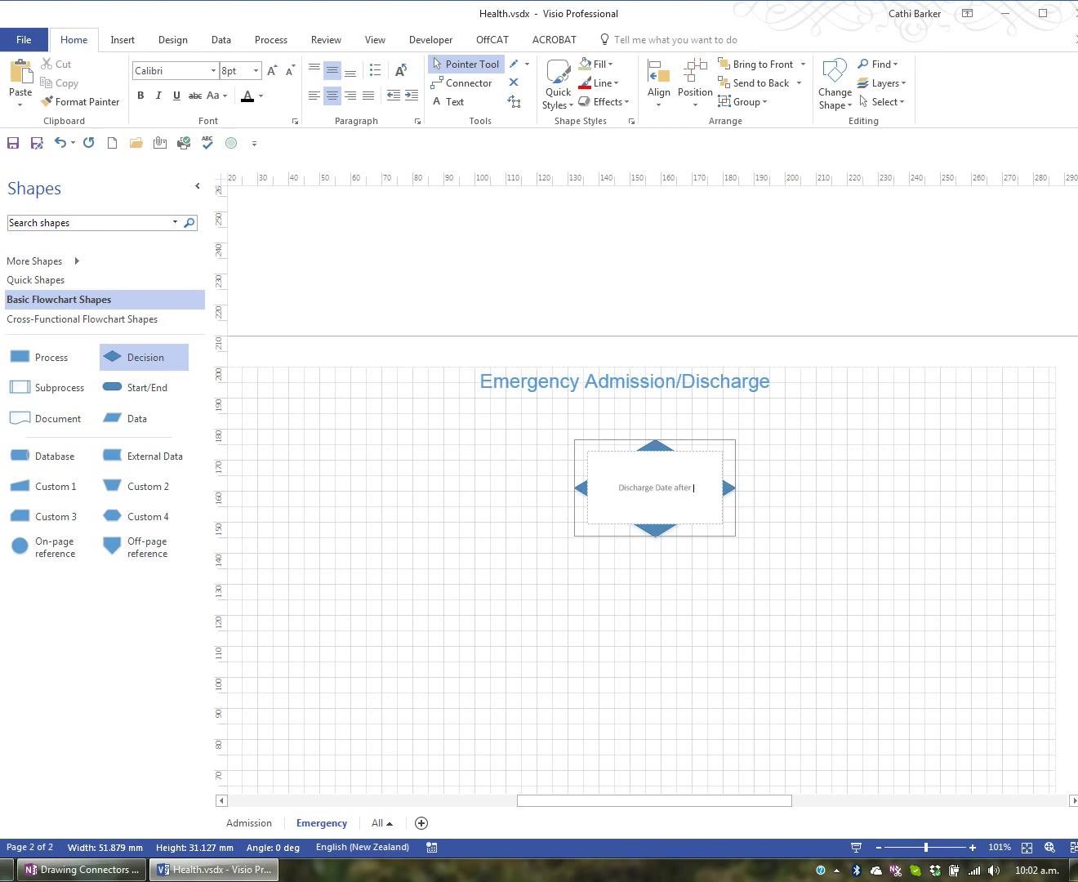
text(1 August 2010?)
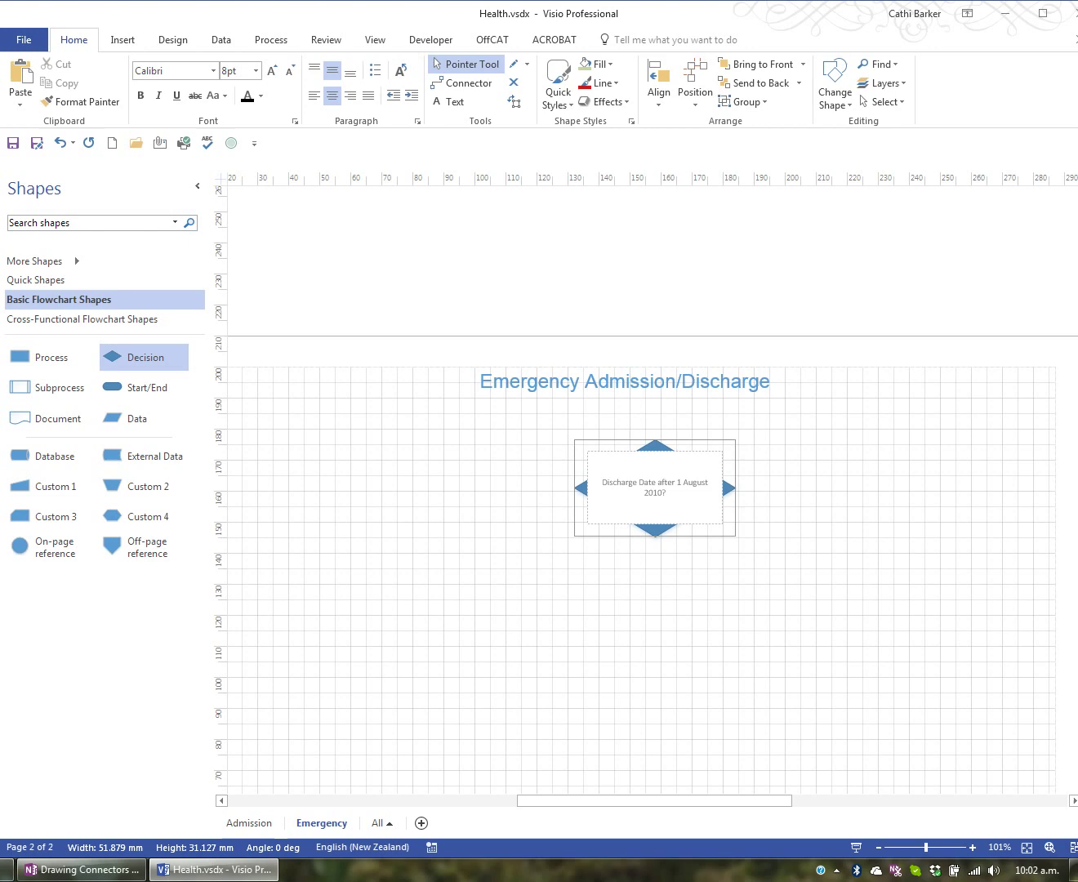
key(ctrl+shift+w)
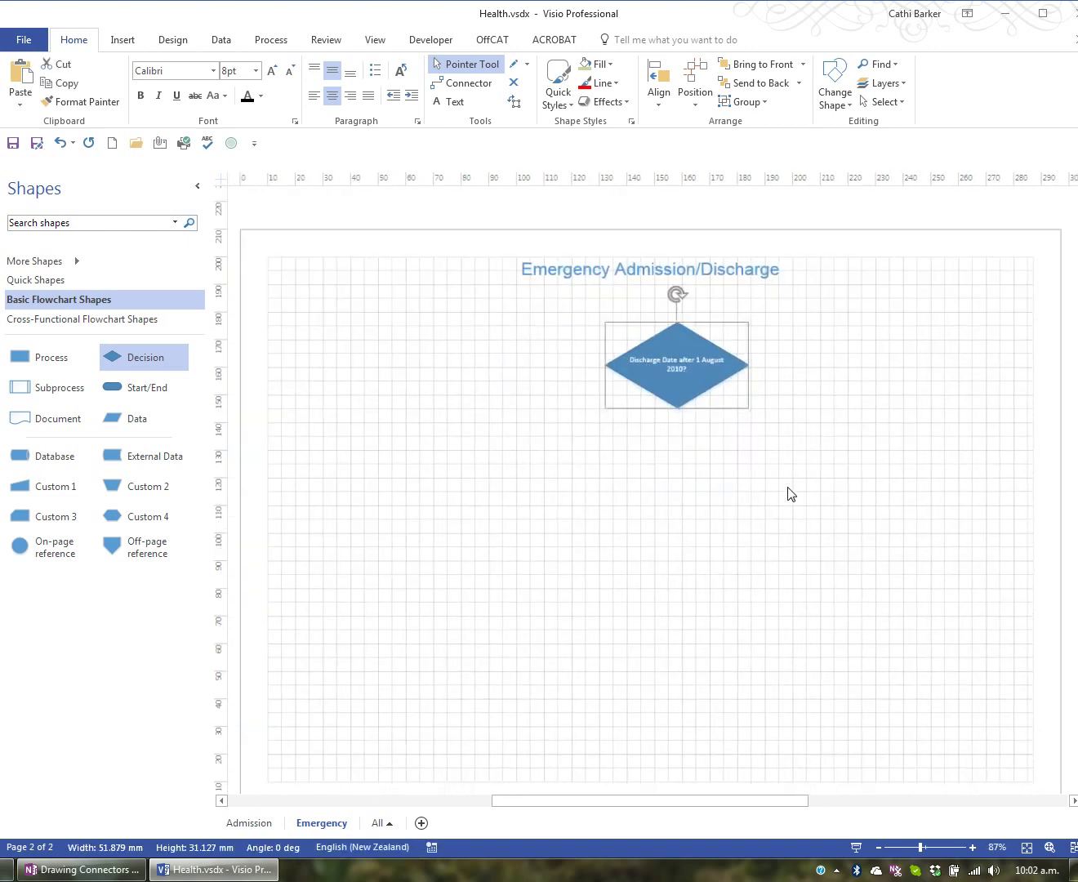
Step: Set the diamond's text to Arial and enlarge it to 10 pt
click(214, 71)
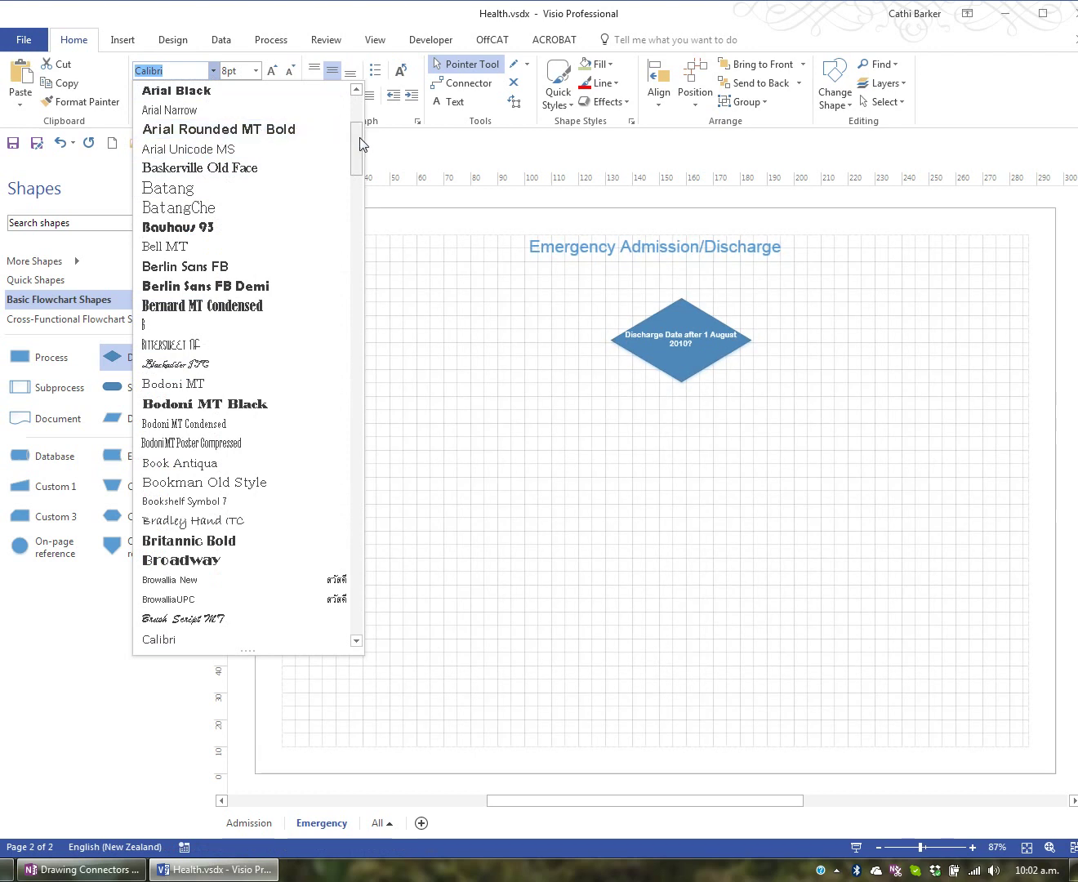
drag(360, 138, 355, 95)
click(219, 345)
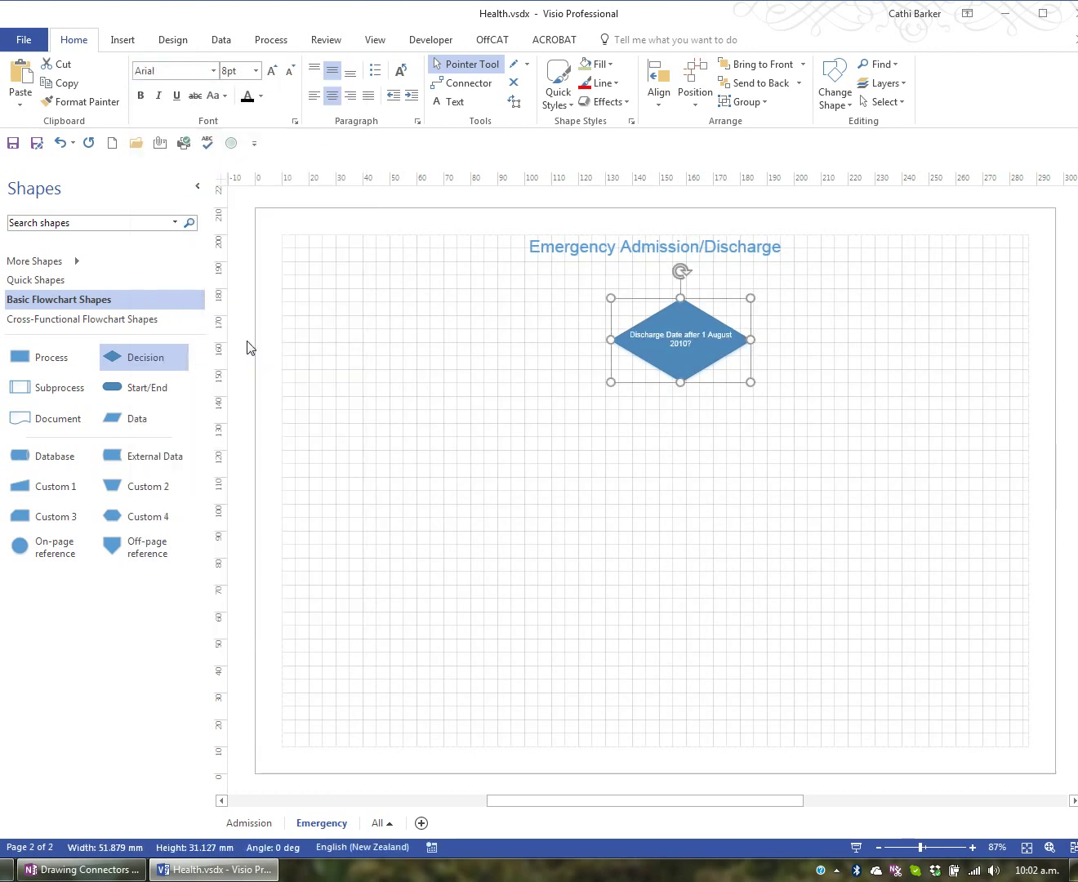
click(272, 71)
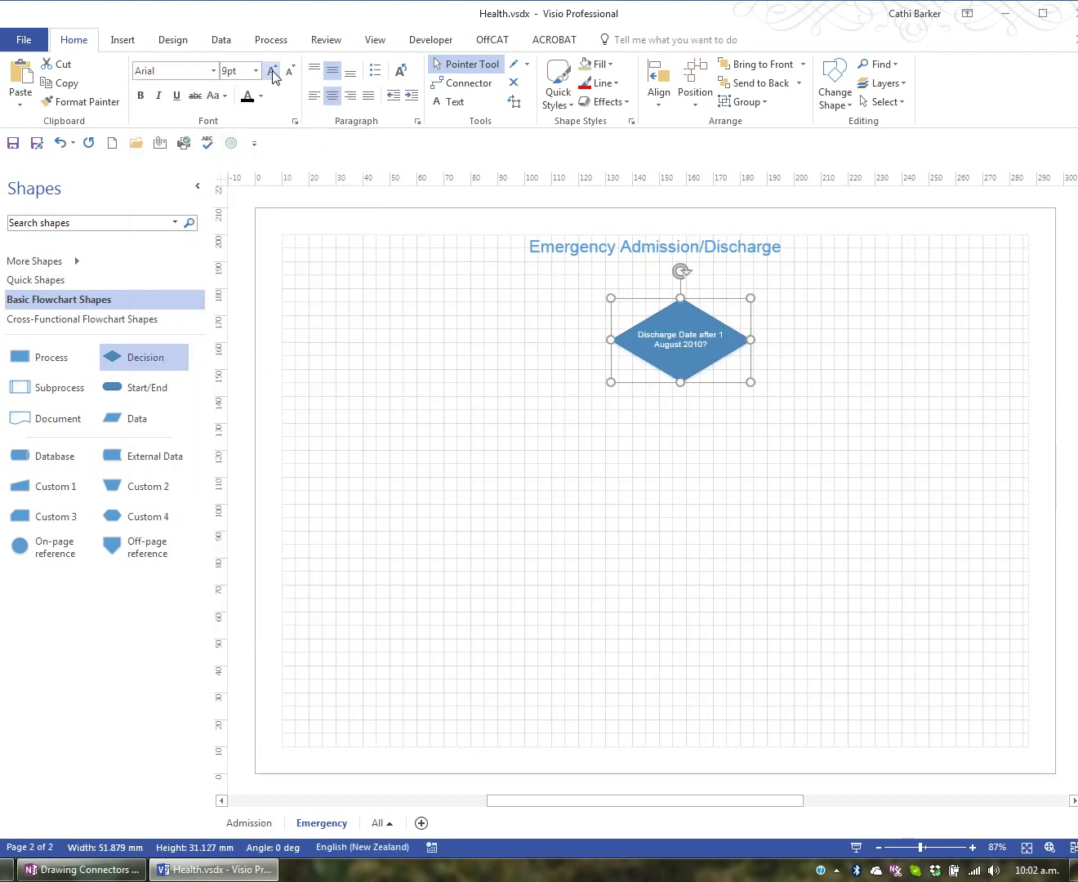
click(272, 70)
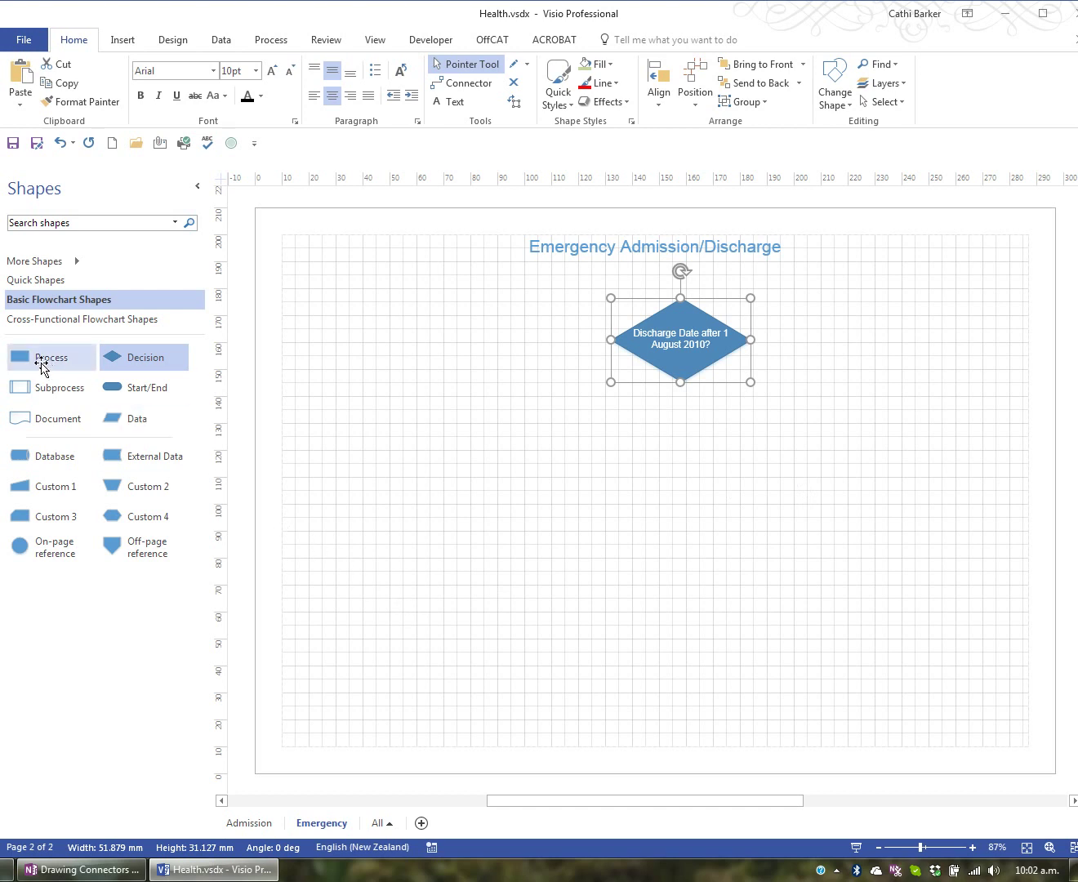
Step: Place a Process rectangle labelled 'Charge Code 13' left of the diamond, level with it
drag(41, 369, 403, 344)
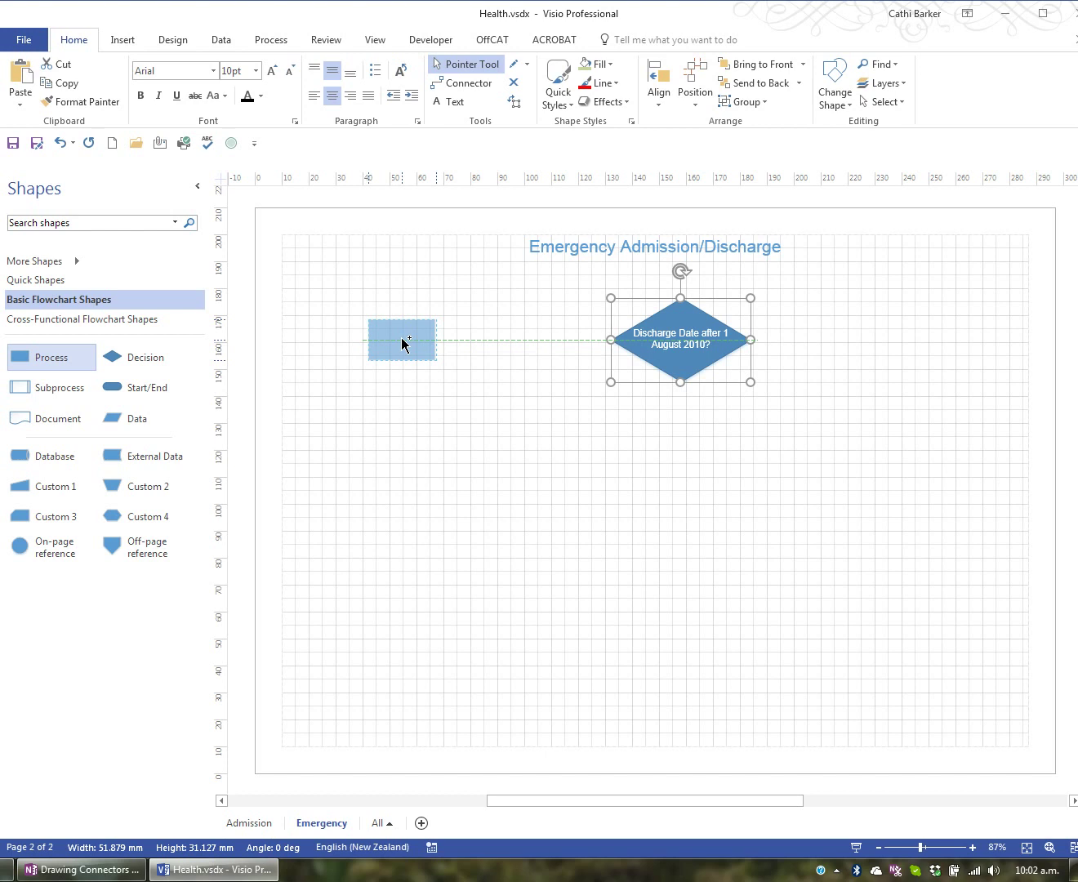
drag(403, 344, 427, 341)
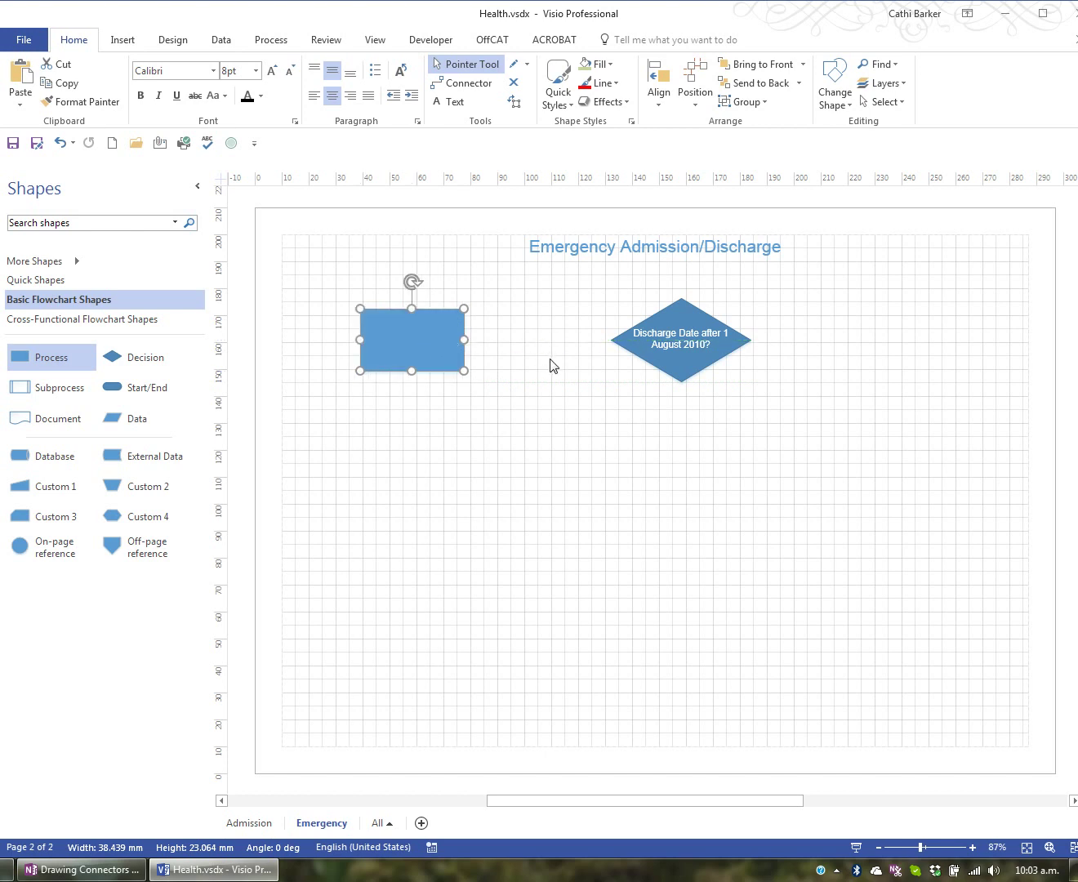
text(Charge)
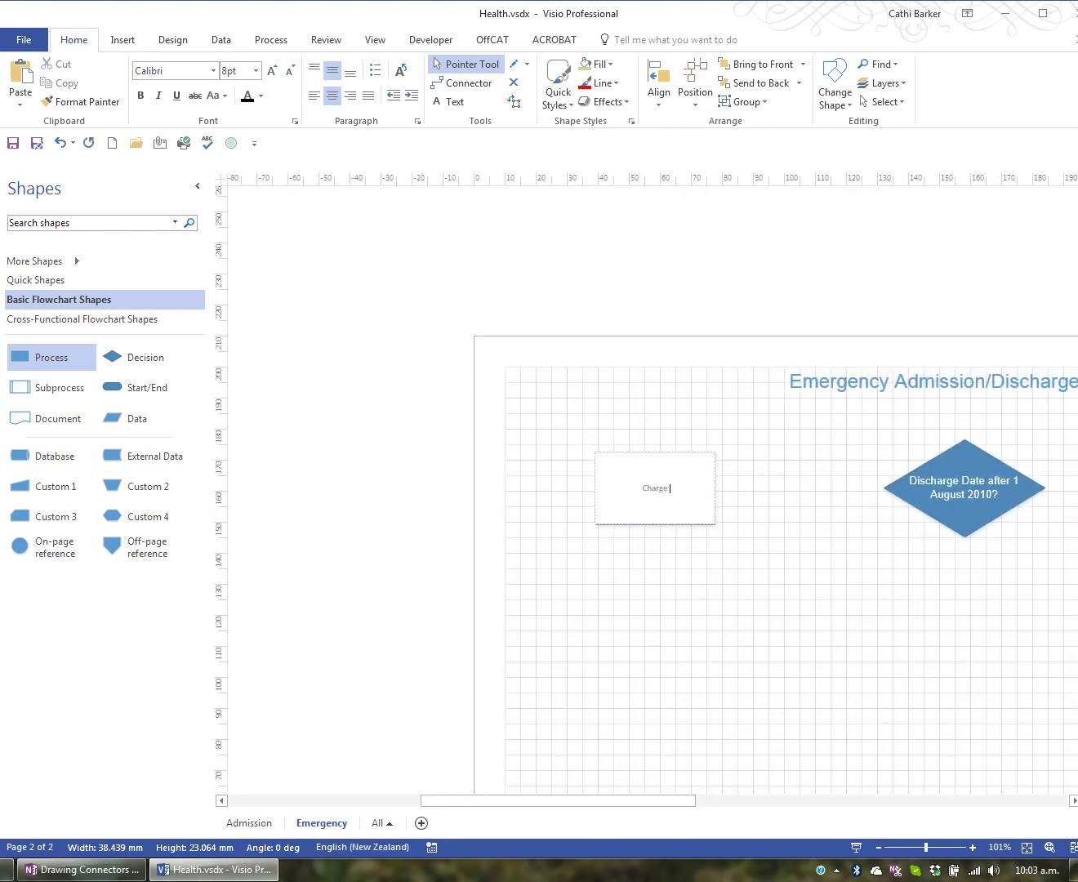
text( Code 13)
key(Escape)
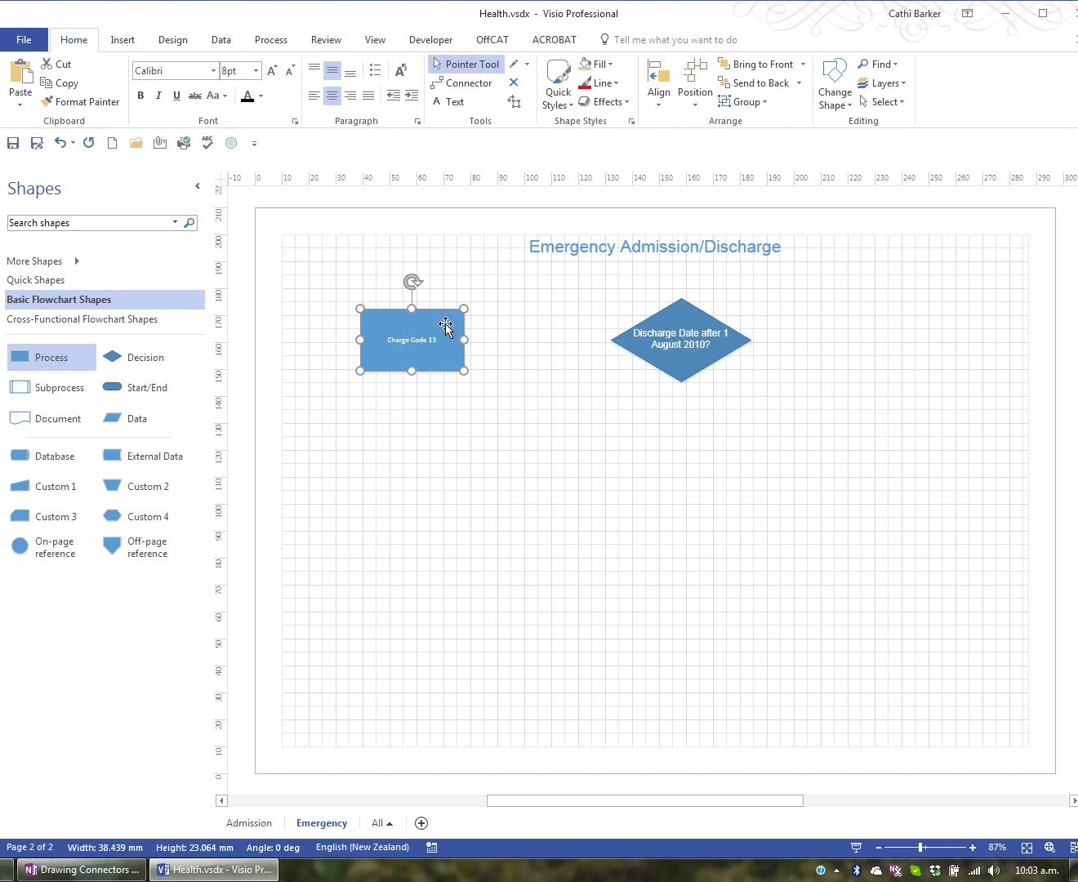
Step: Copy the diamond's 10 pt Arial formatting onto the Charge Code 13 rectangle with Format Painter
click(688, 337)
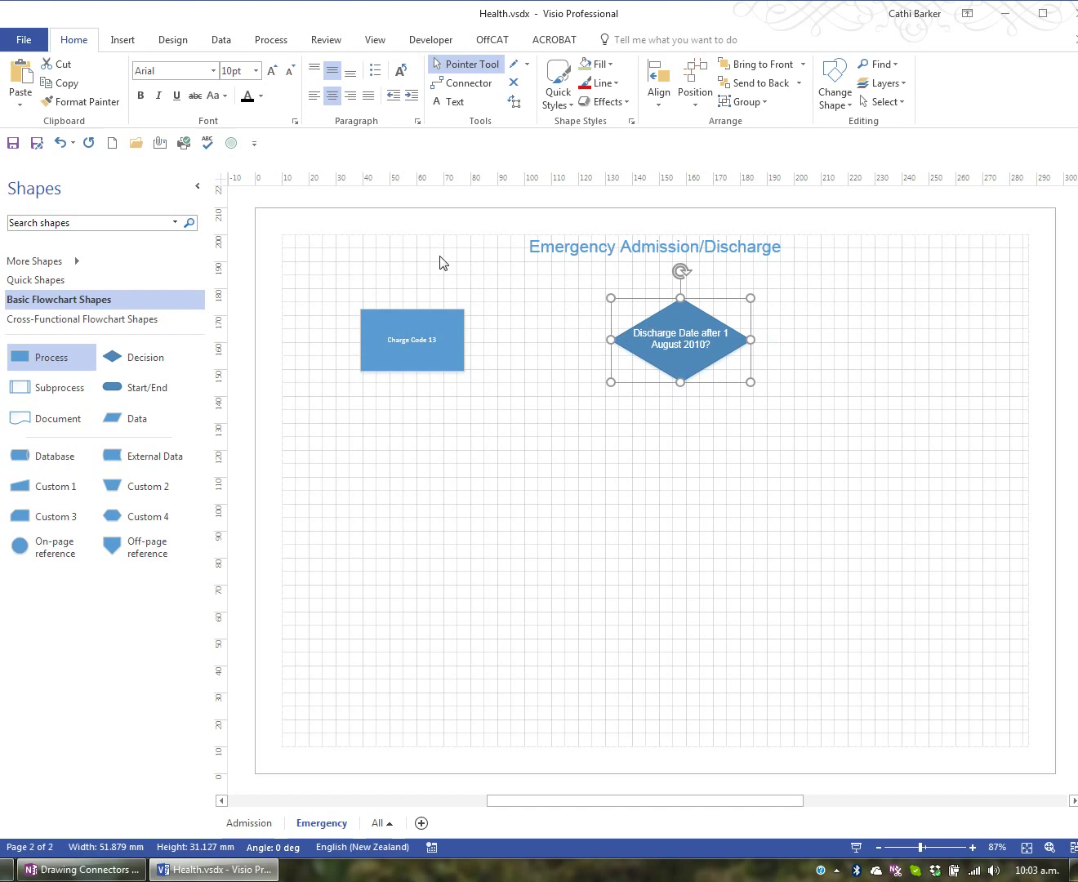
click(90, 102)
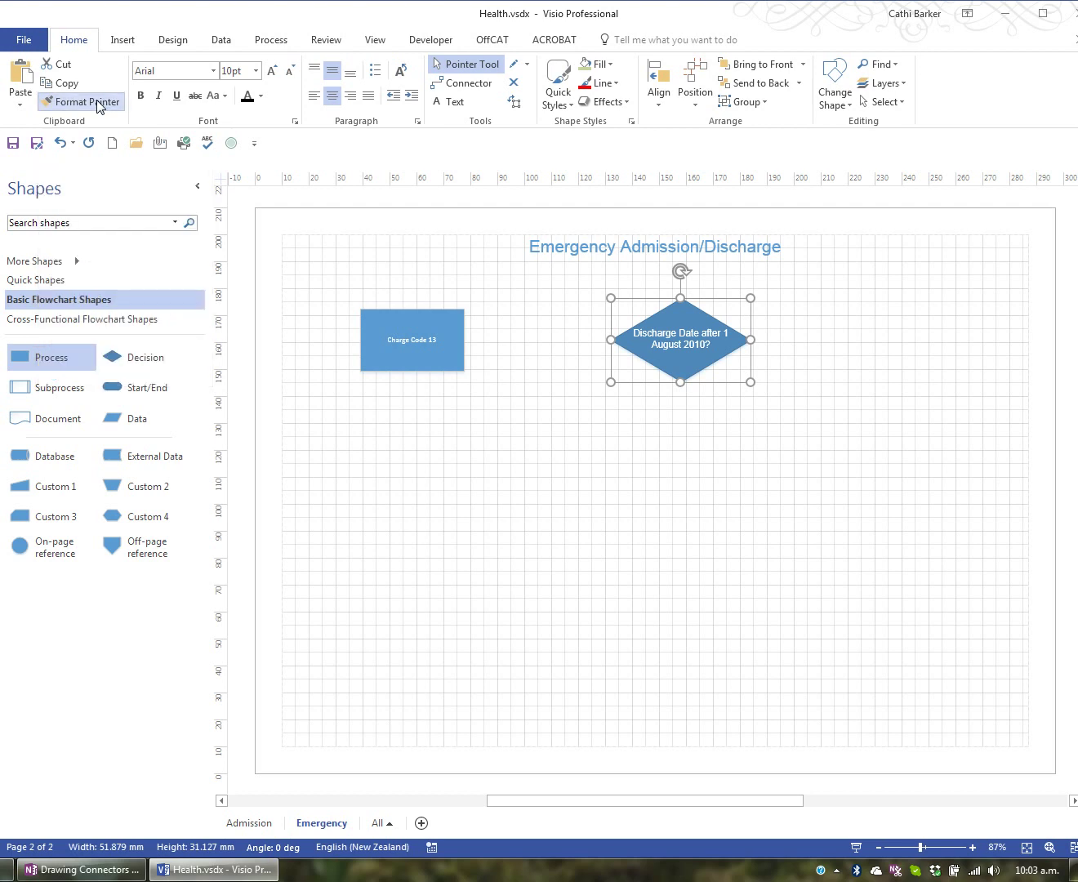
click(425, 337)
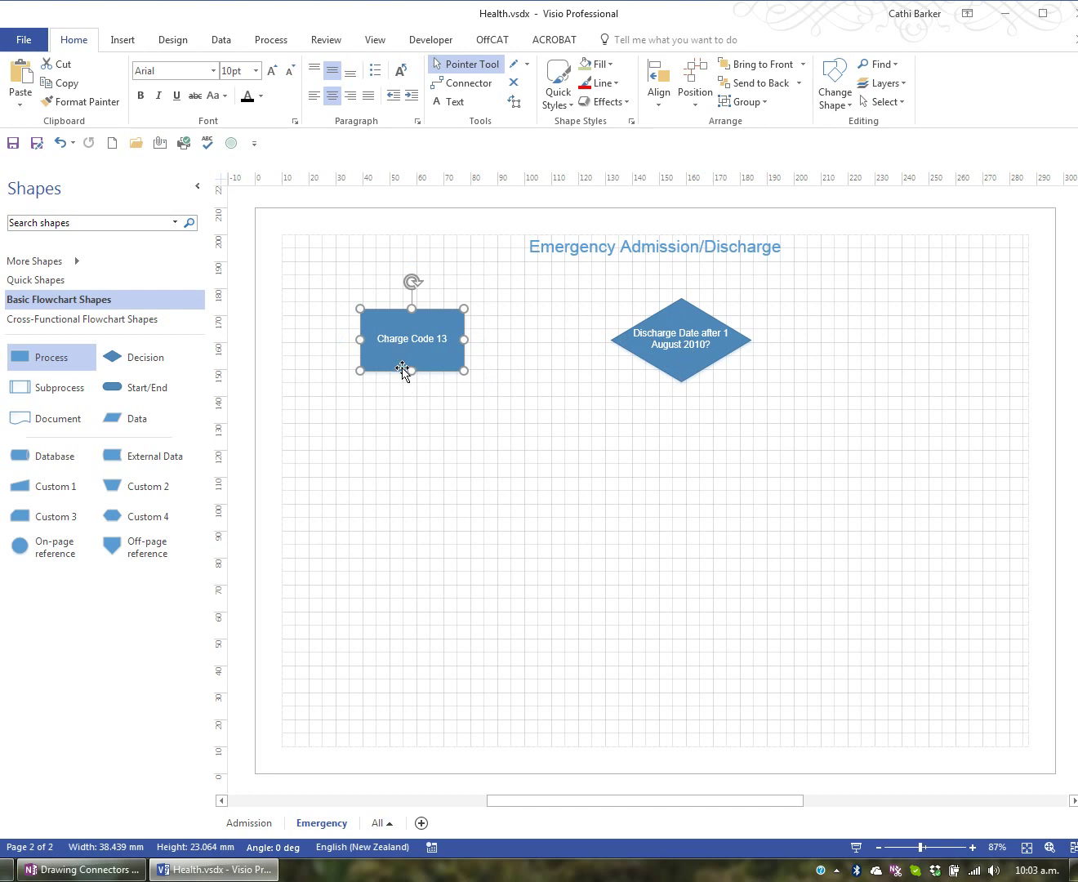
mouse_move(401, 372)
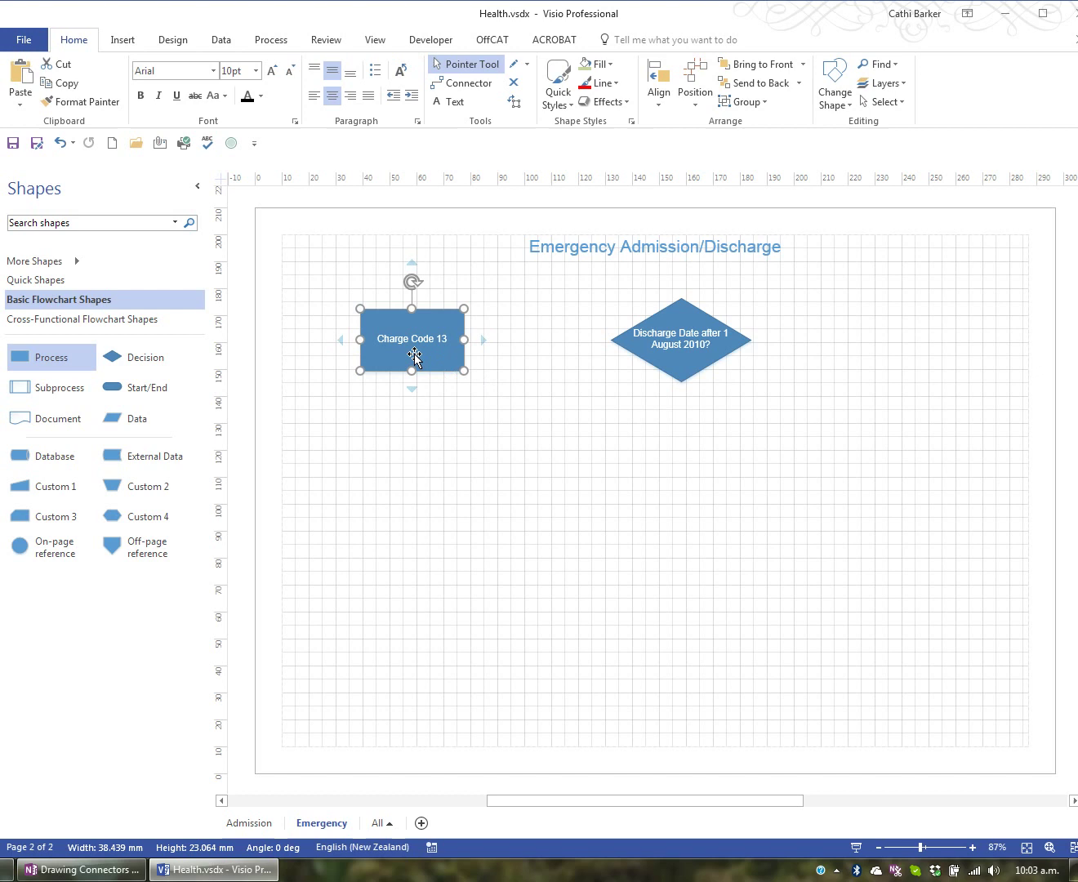
Step: Duplicate Charge Code 13 to the right of the diamond, level with it, and relabel it Charge Code 35
key(ctrl+d)
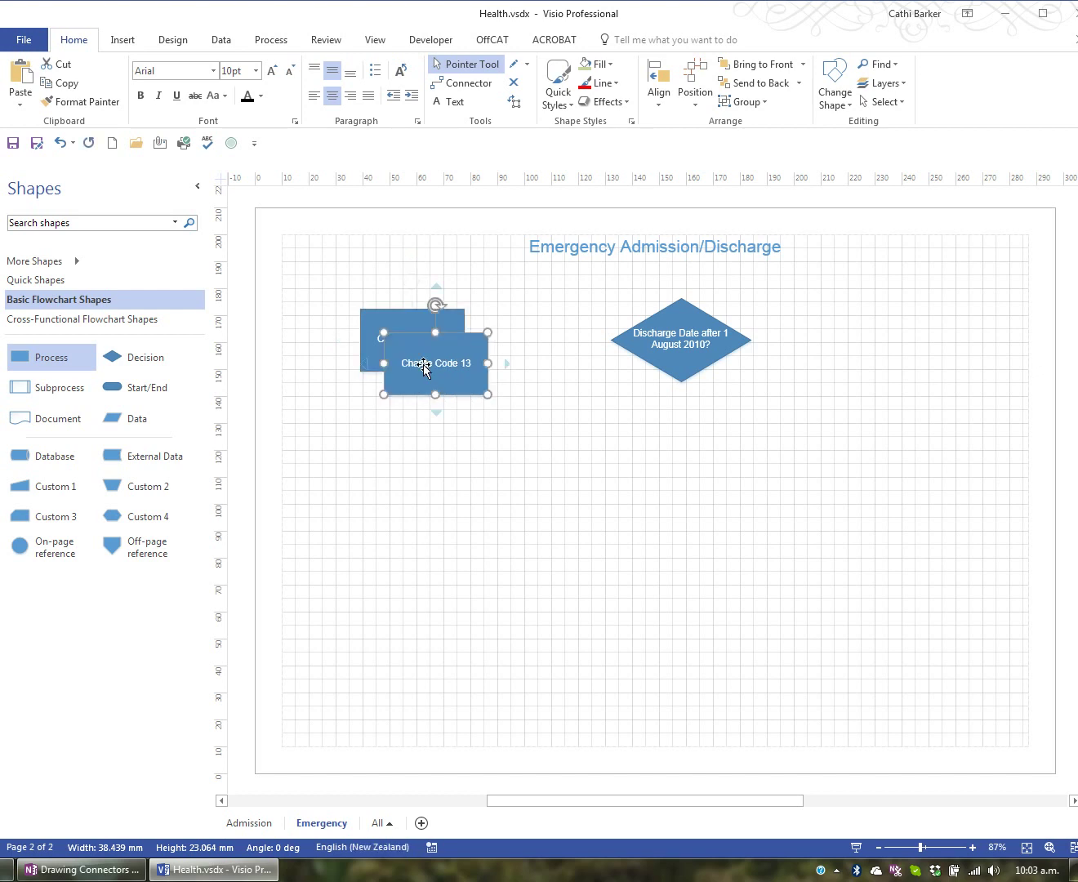
drag(424, 365, 937, 332)
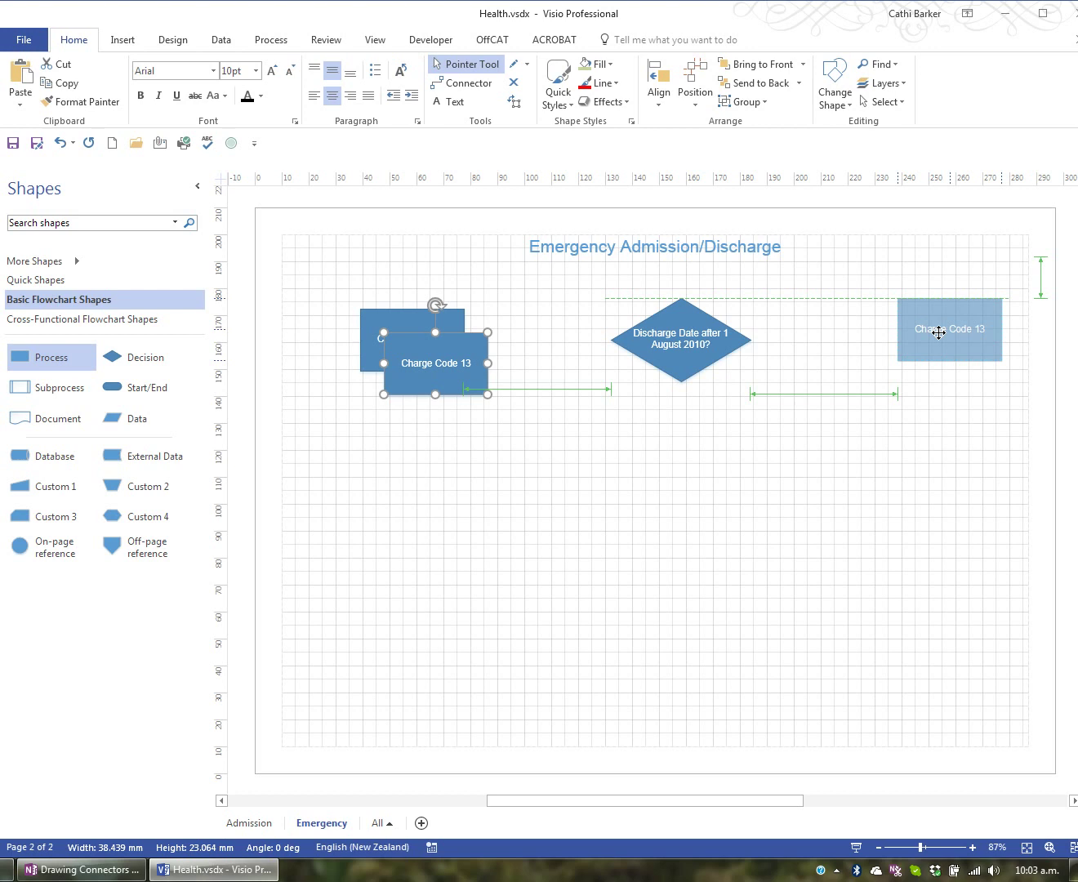
drag(939, 334, 937, 343)
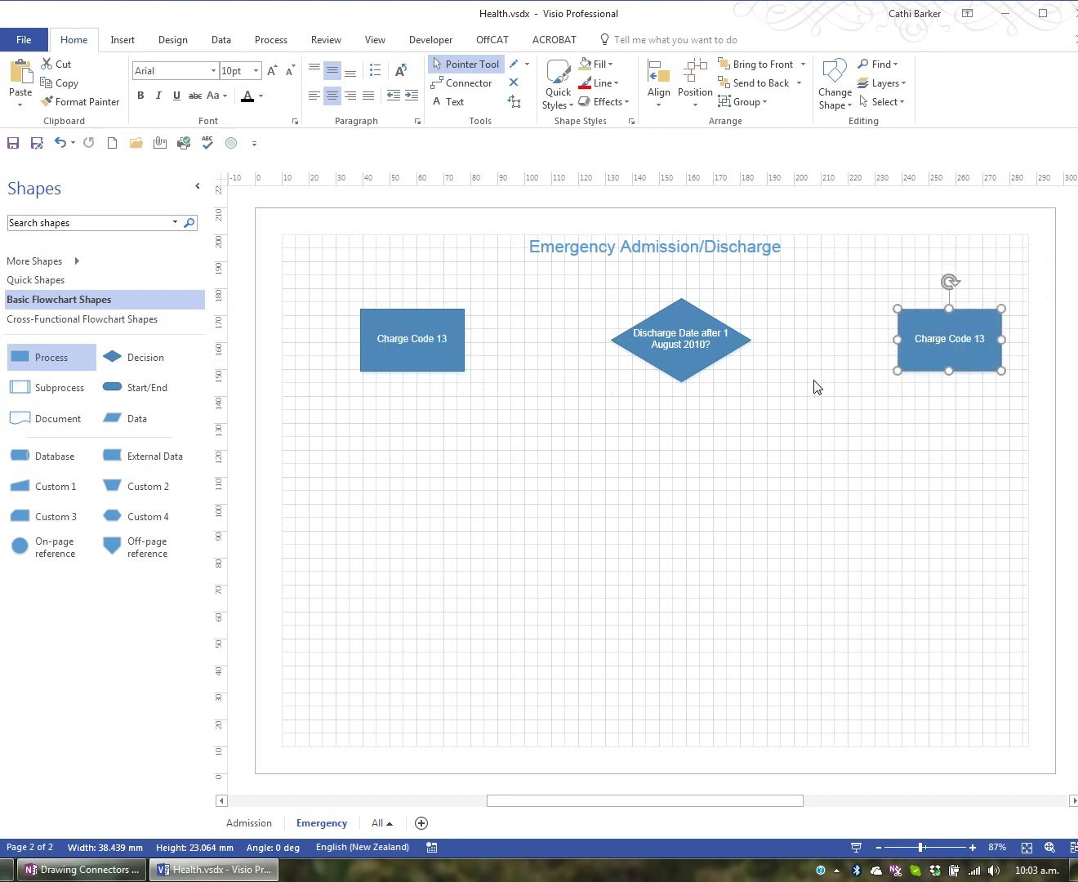
key(F2)
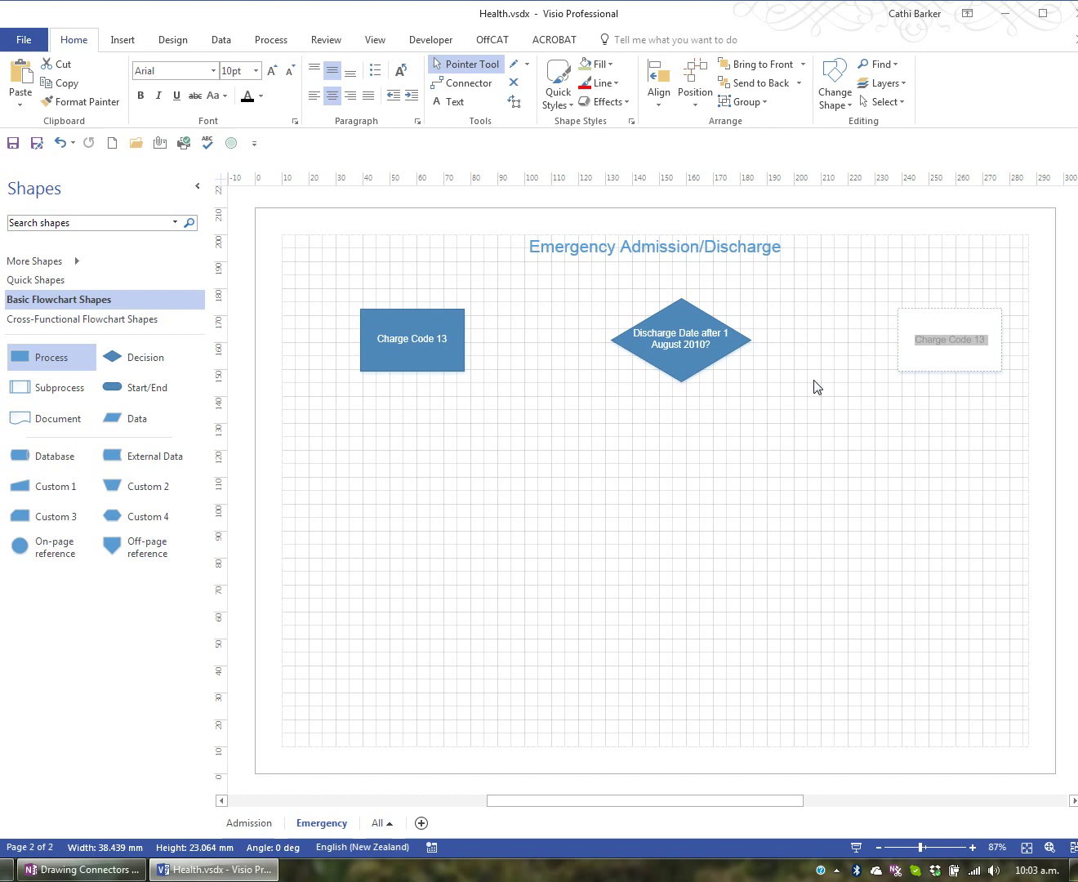
key(End)
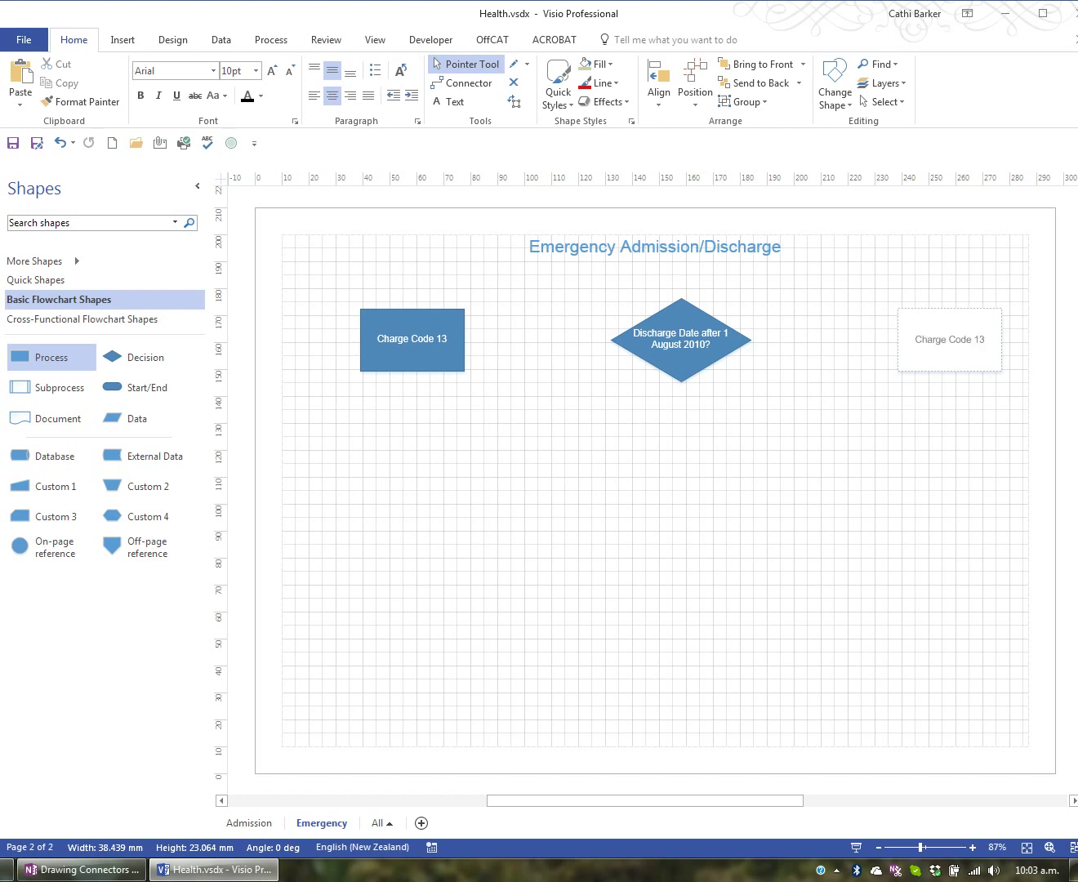
key(BackSpace)
key(BackSpace)
text(35)
key(Escape)
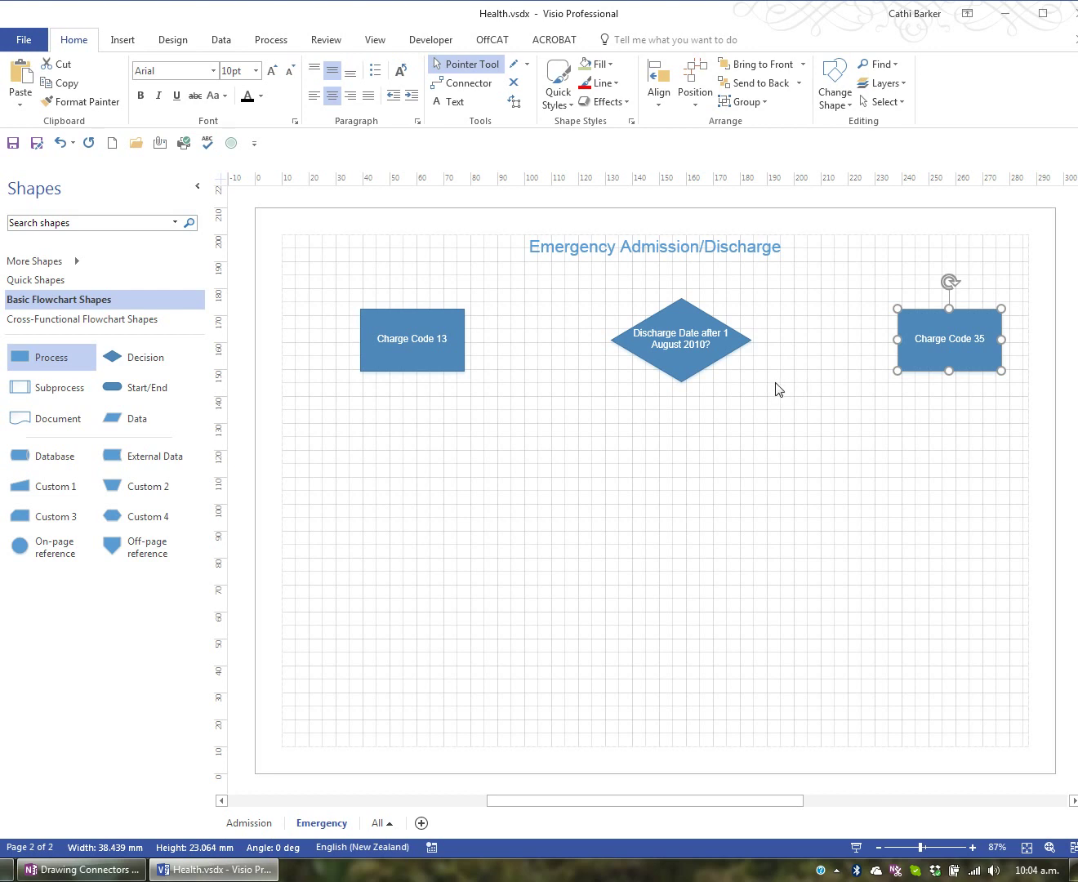
Step: Duplicate the decision diamond twice, placing one copy under each Charge Code rectangle
click(697, 347)
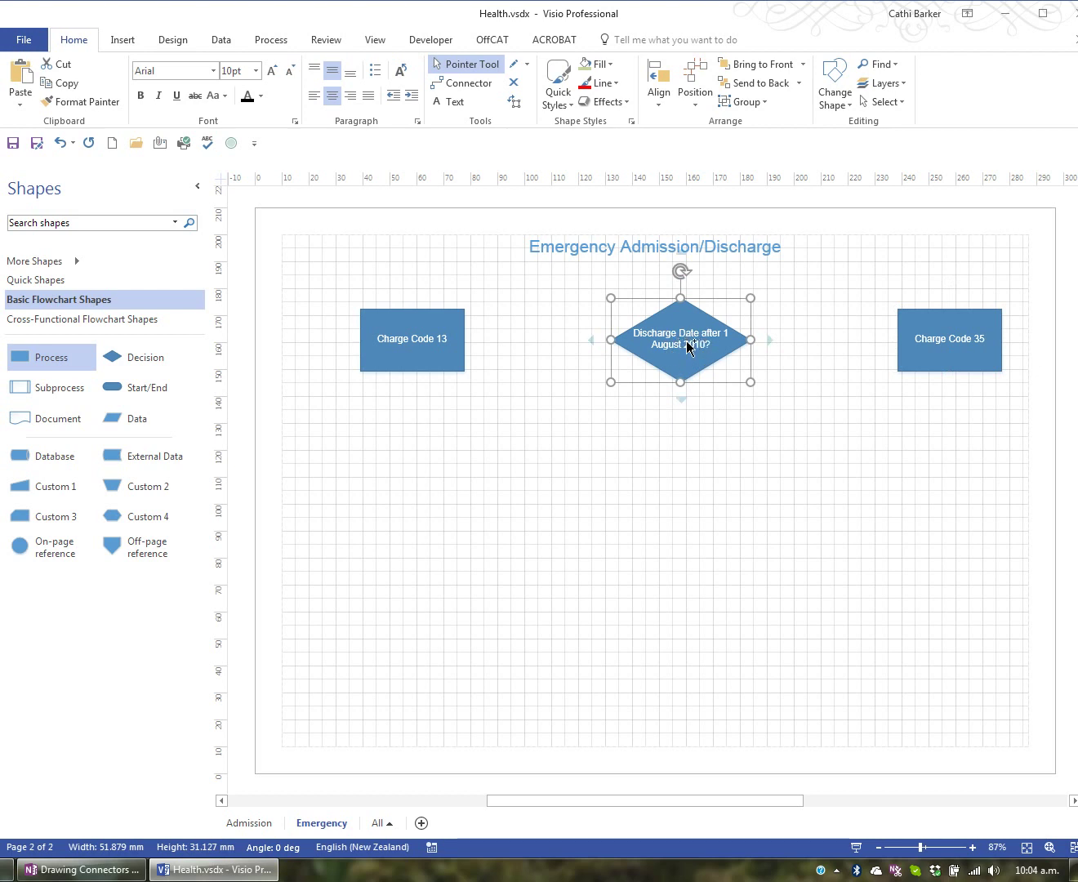
key(ctrl+d)
key(ctrl+d)
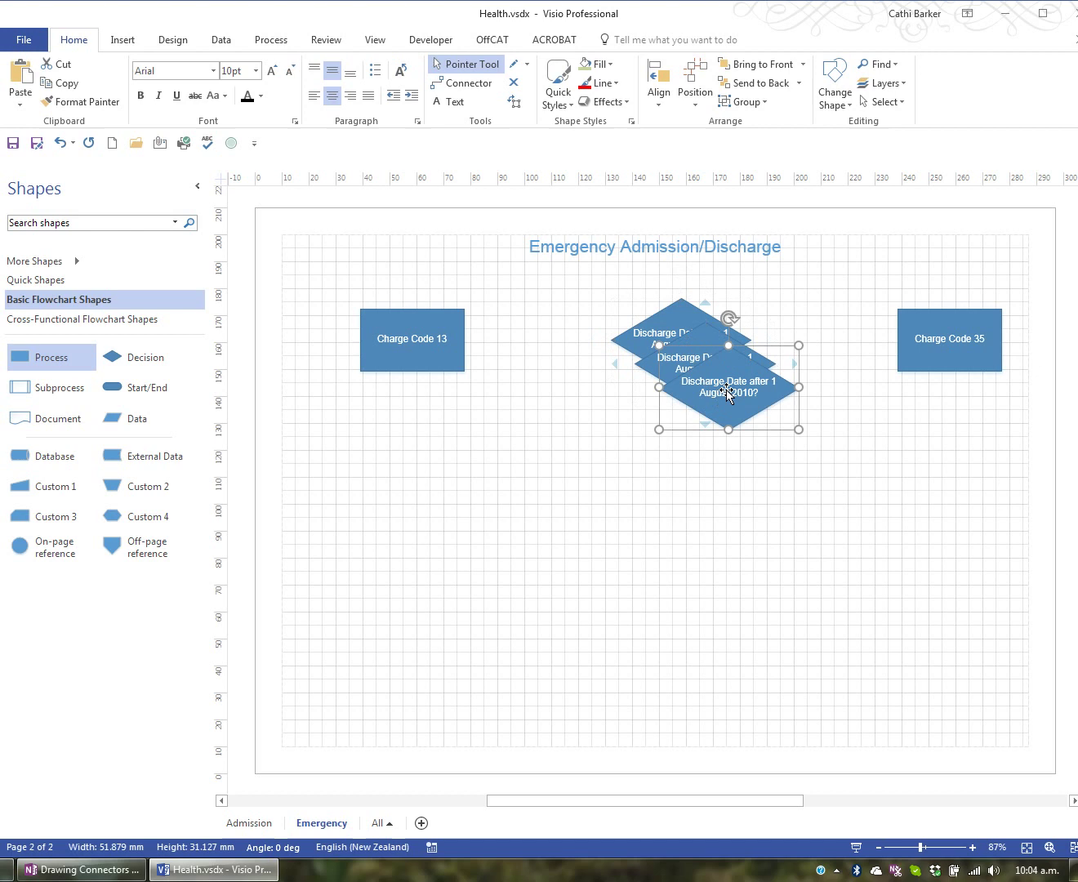
drag(731, 391, 426, 464)
drag(717, 378, 950, 460)
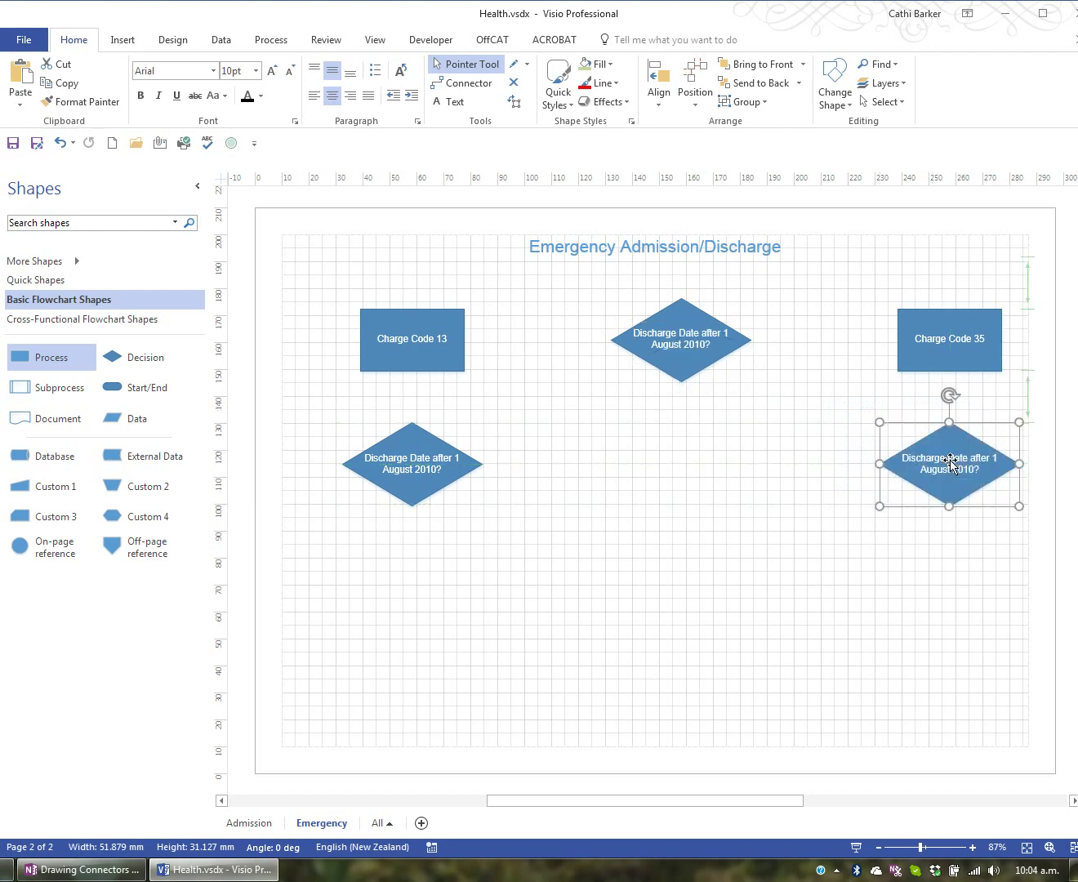
Step: Relabel both new diamonds 'Discharged from Emergency'
click(401, 466)
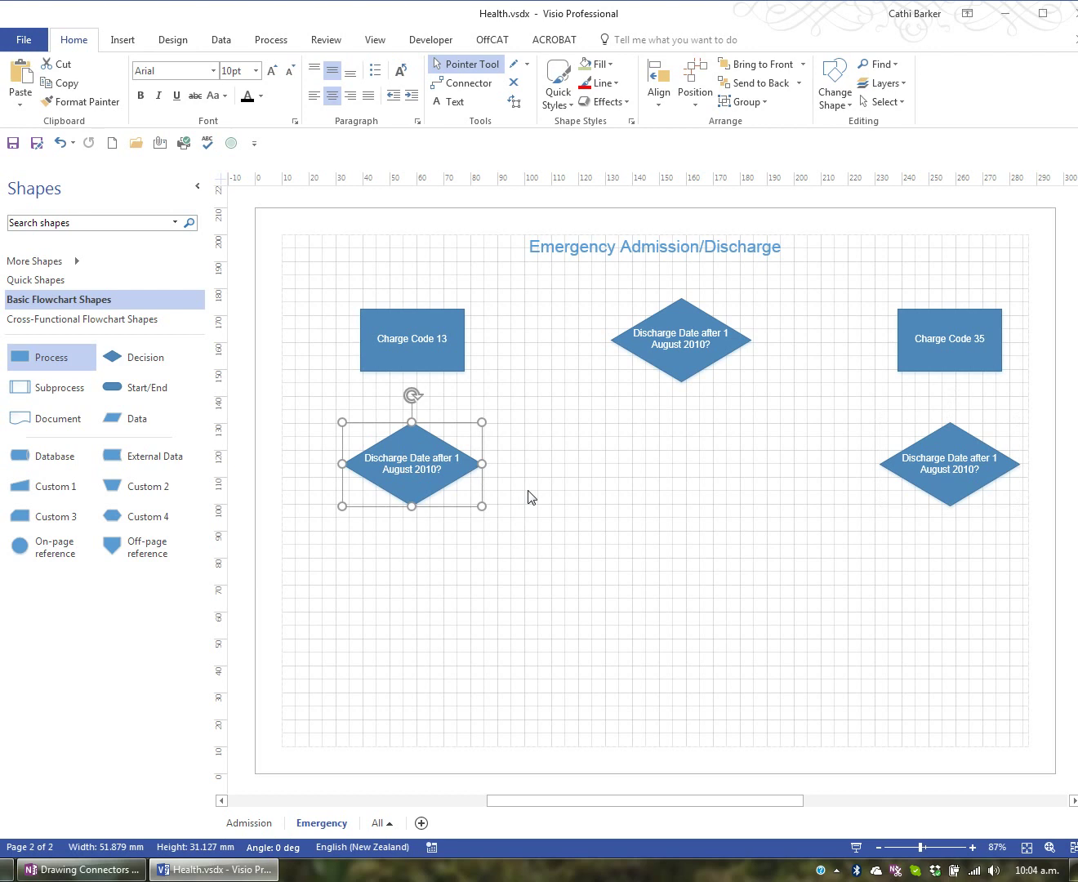
key(F2)
text(D)
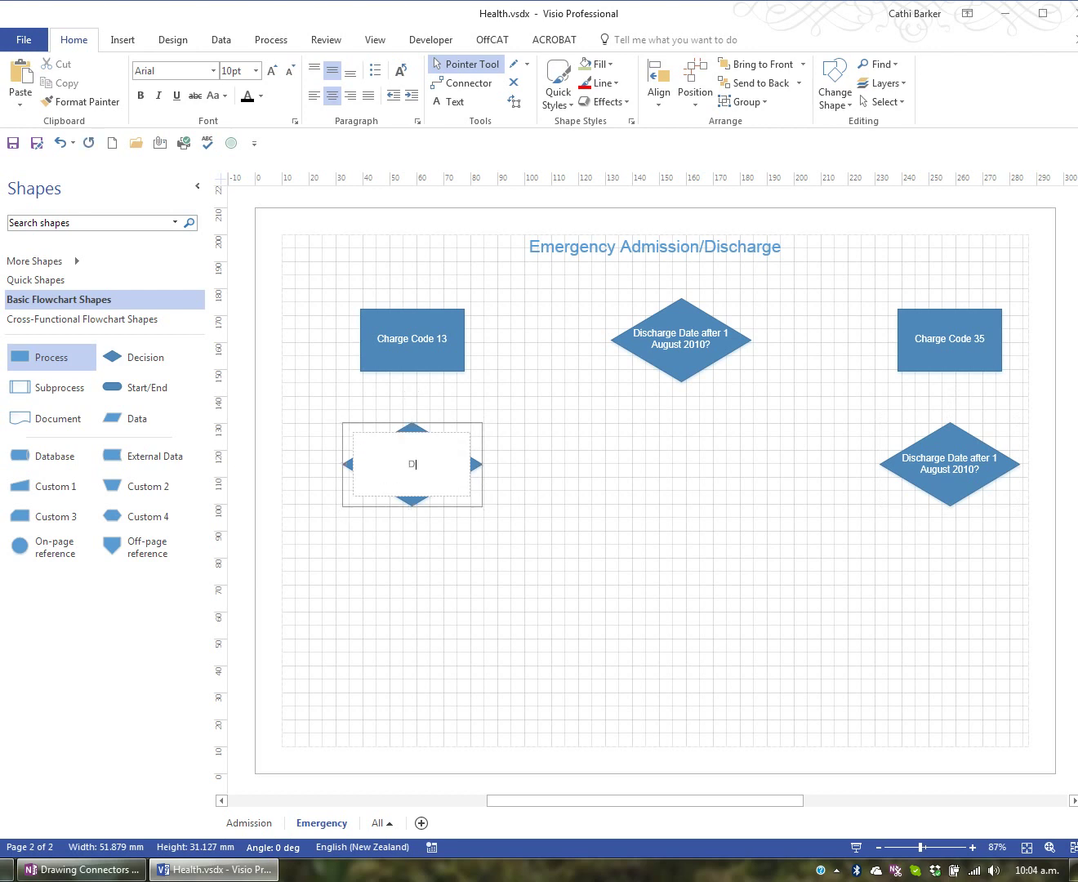
text(ischarged from )
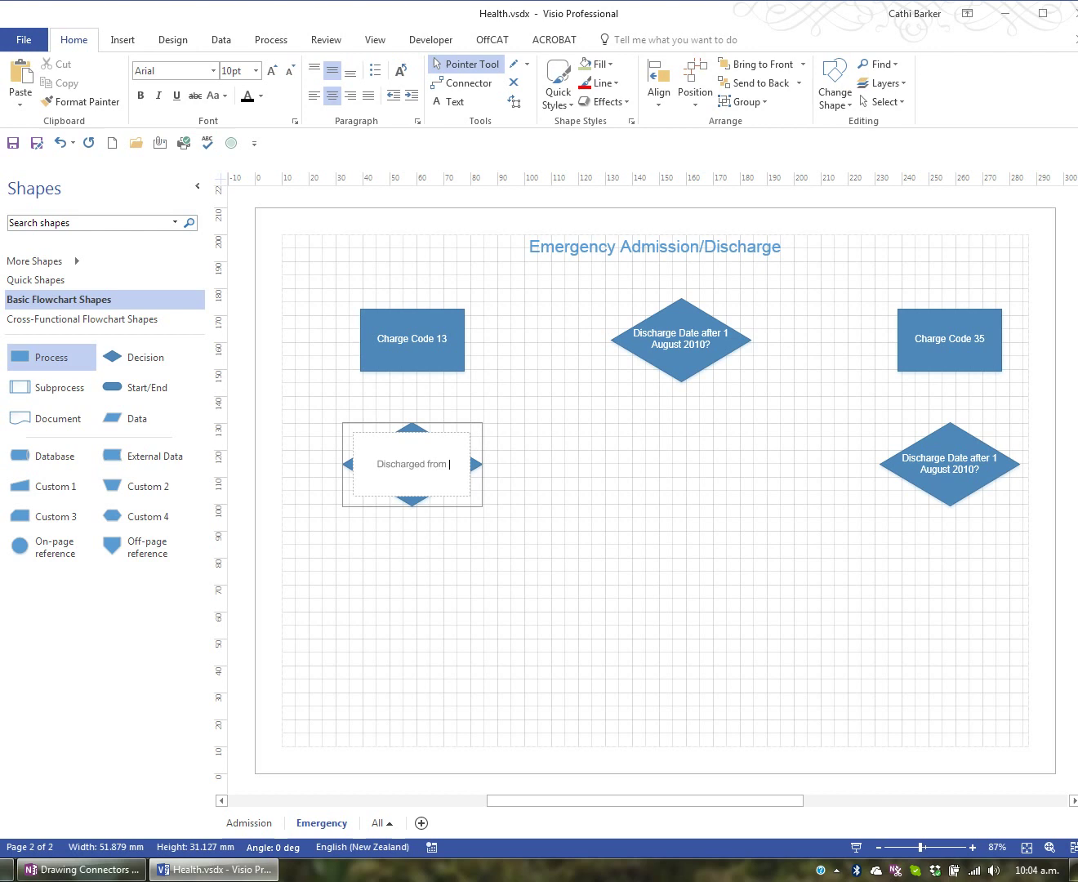
text(Emergency)
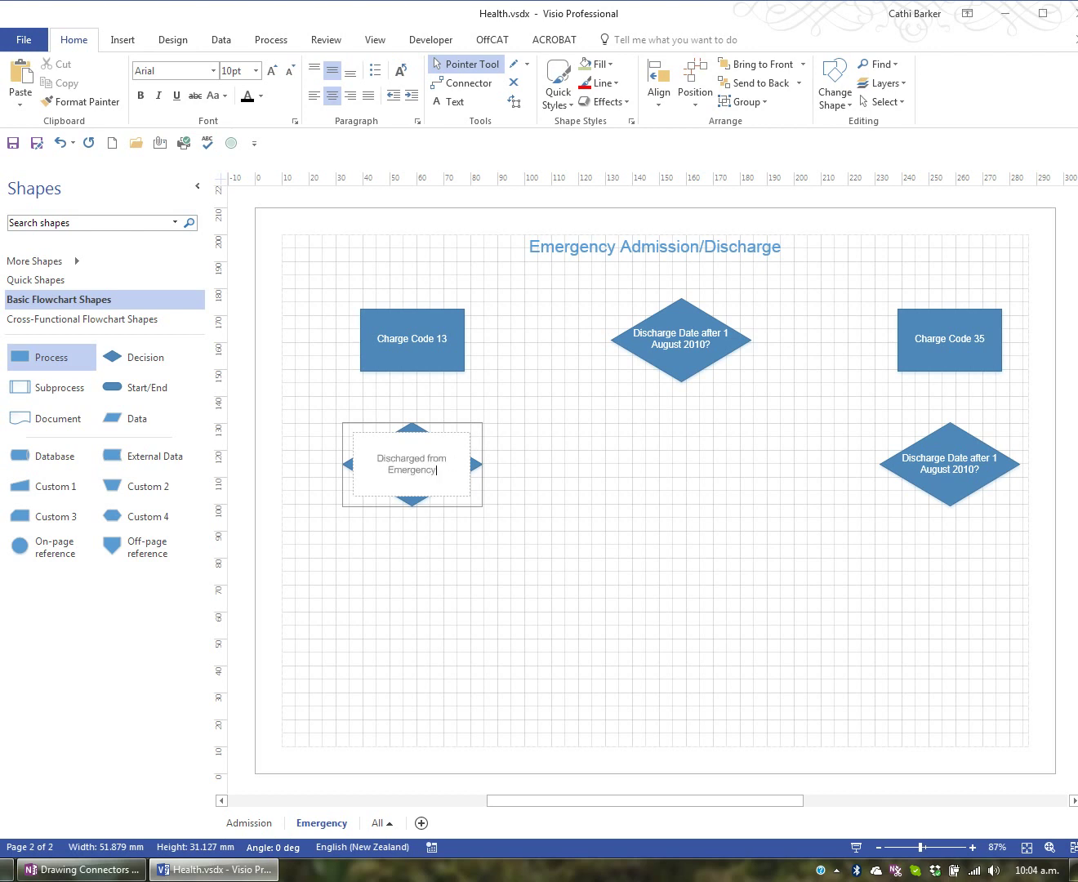
key(ctrl+a)
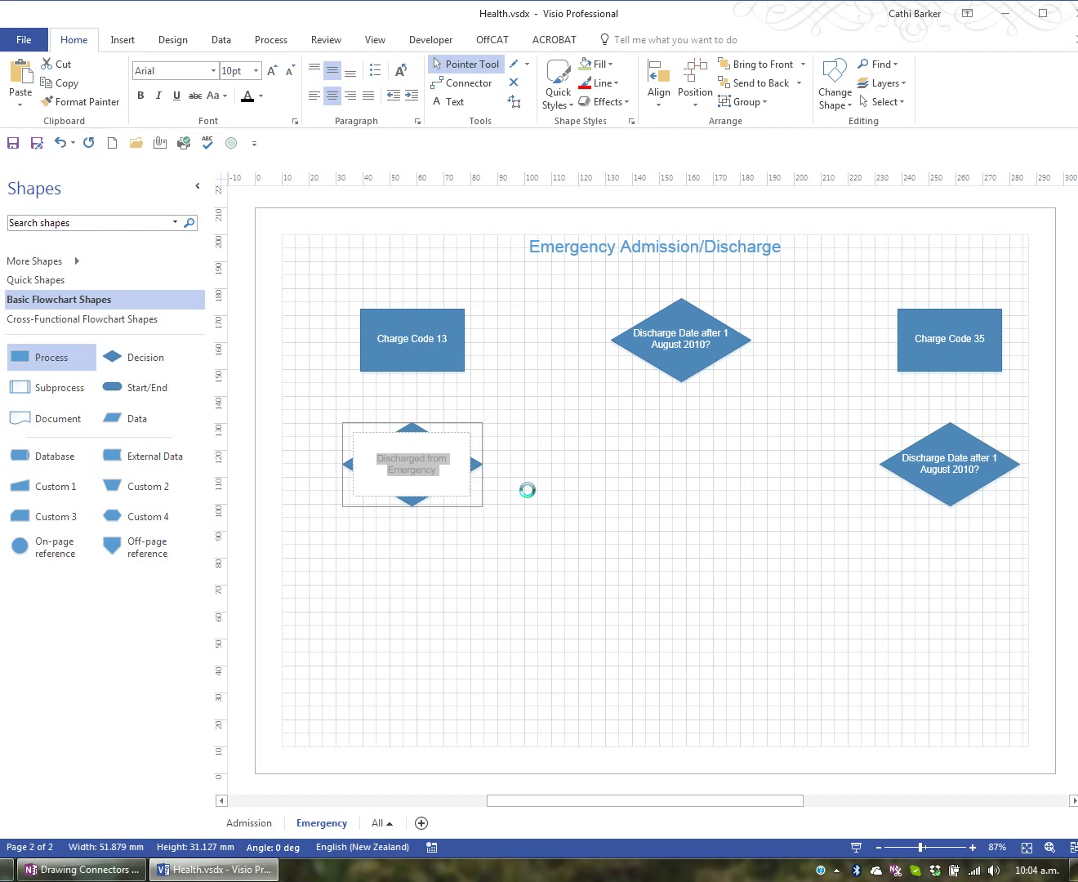
click(951, 476)
key(F2)
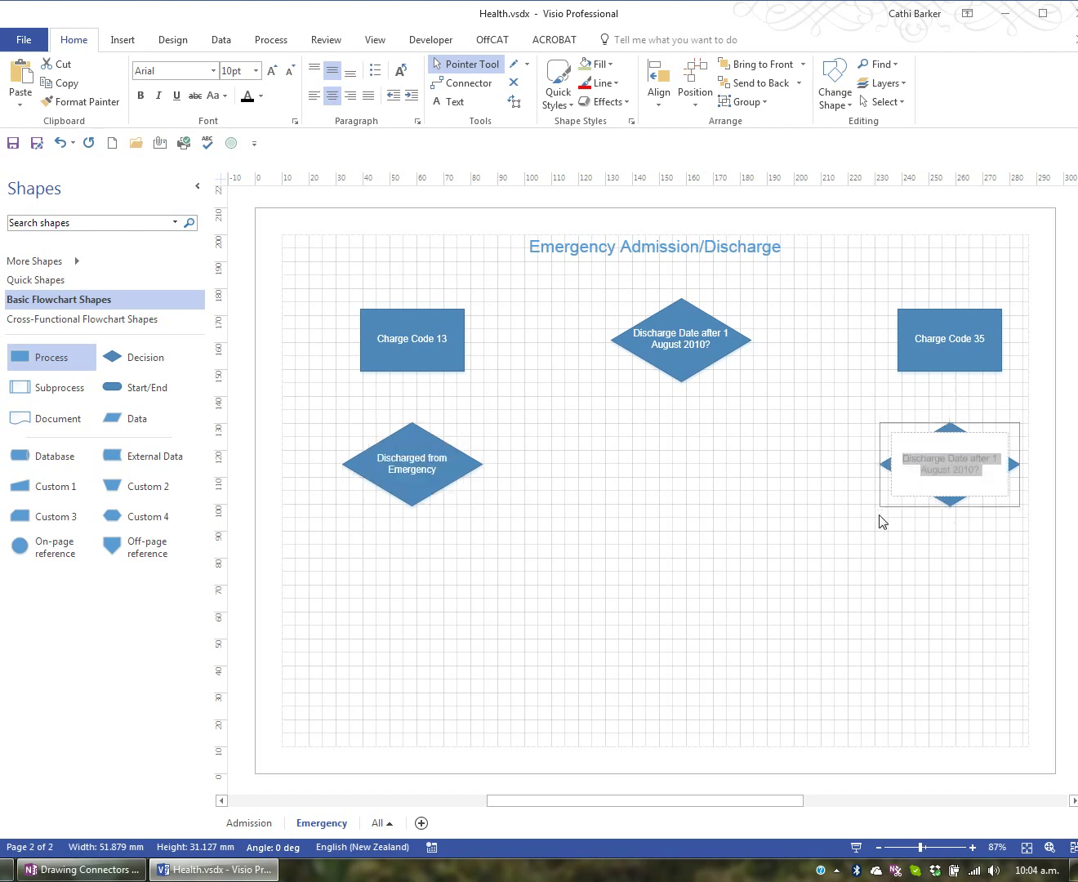
key(ctrl+v)
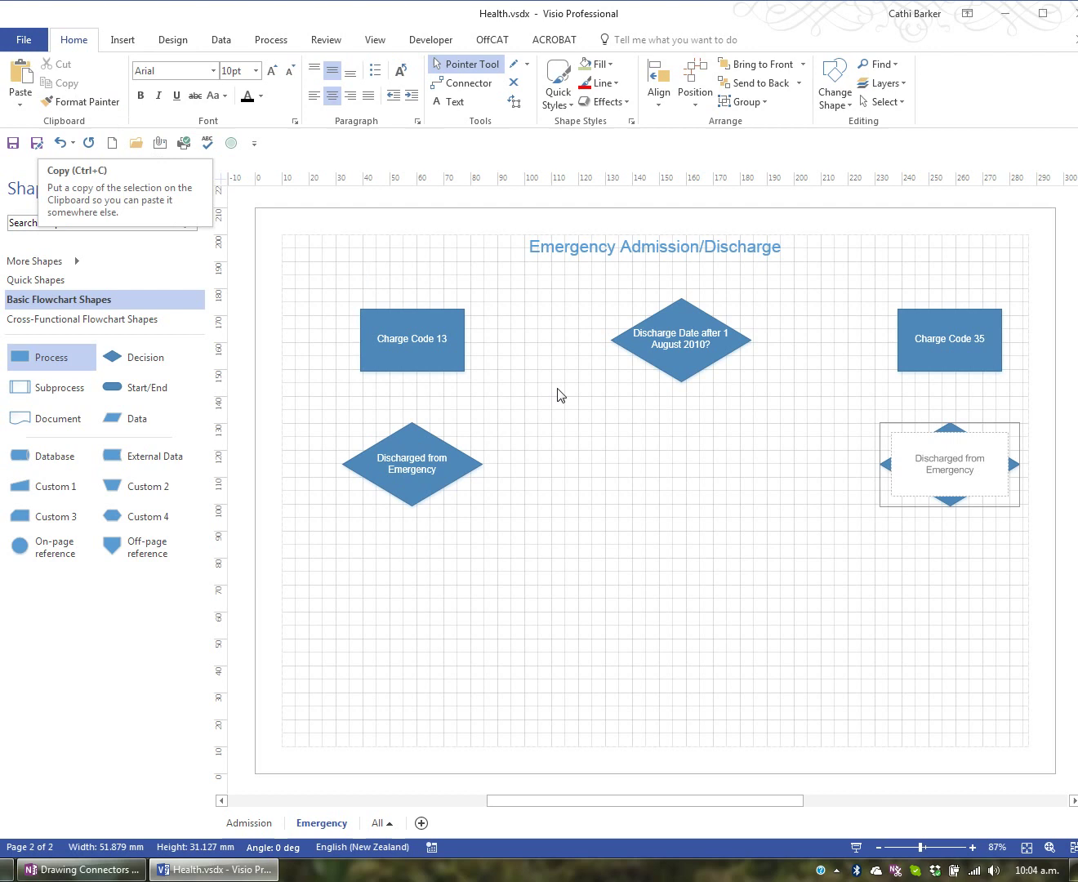
key(Escape)
click(876, 612)
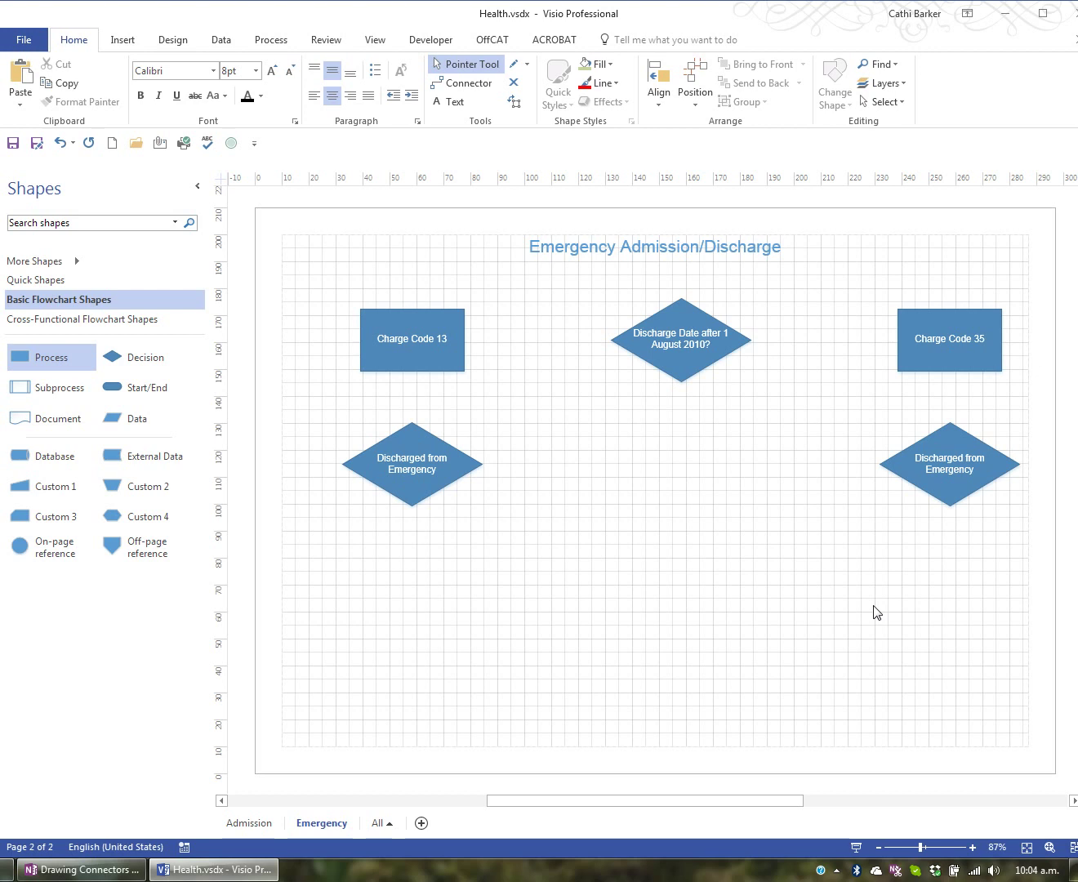
Step: Copy Charge Code 13 below the left diamond and label it Discharge Codes with DA, DC, DD lines
click(408, 339)
key(ctrl+d)
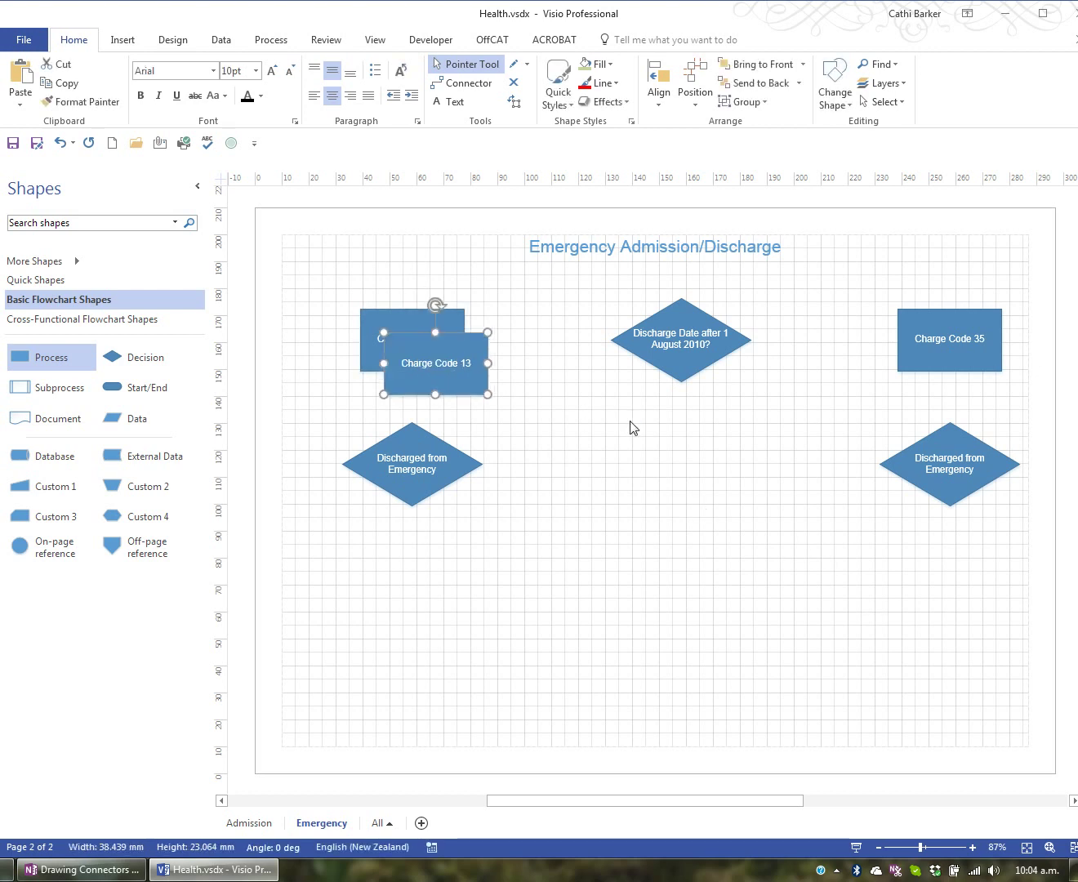
drag(454, 392, 420, 576)
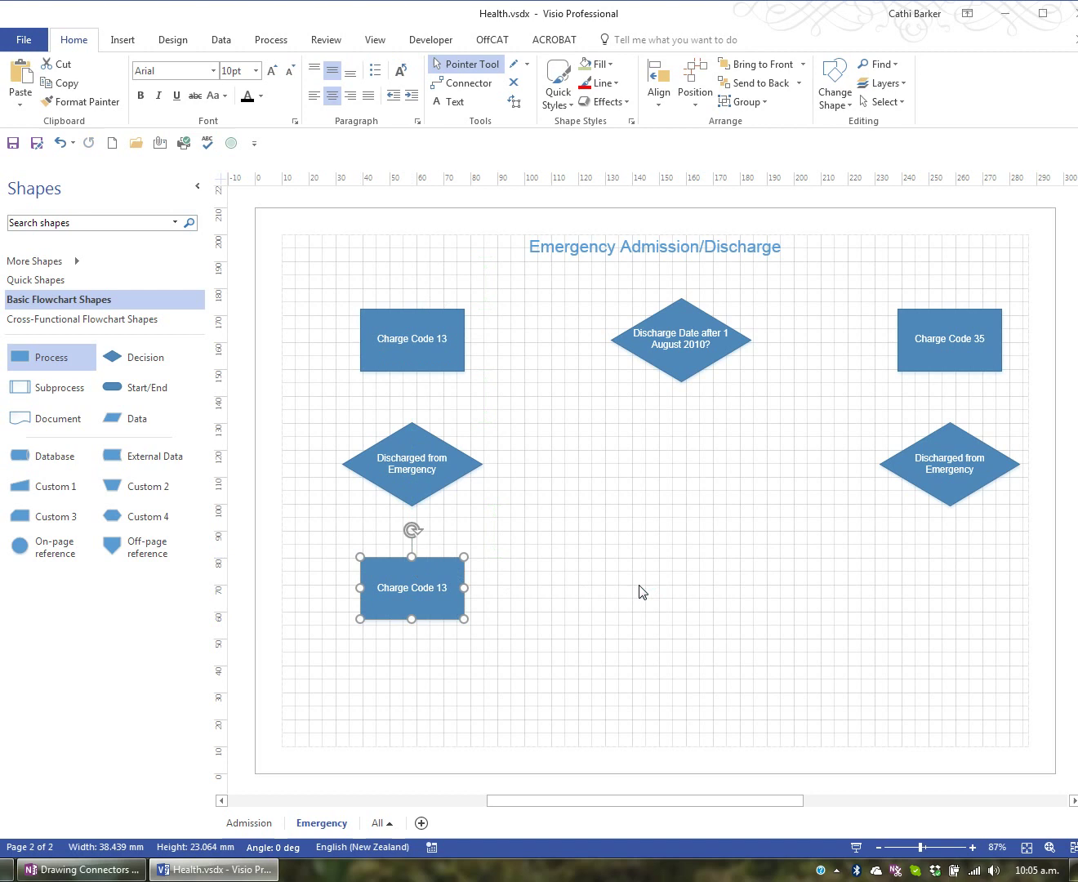
key(F2)
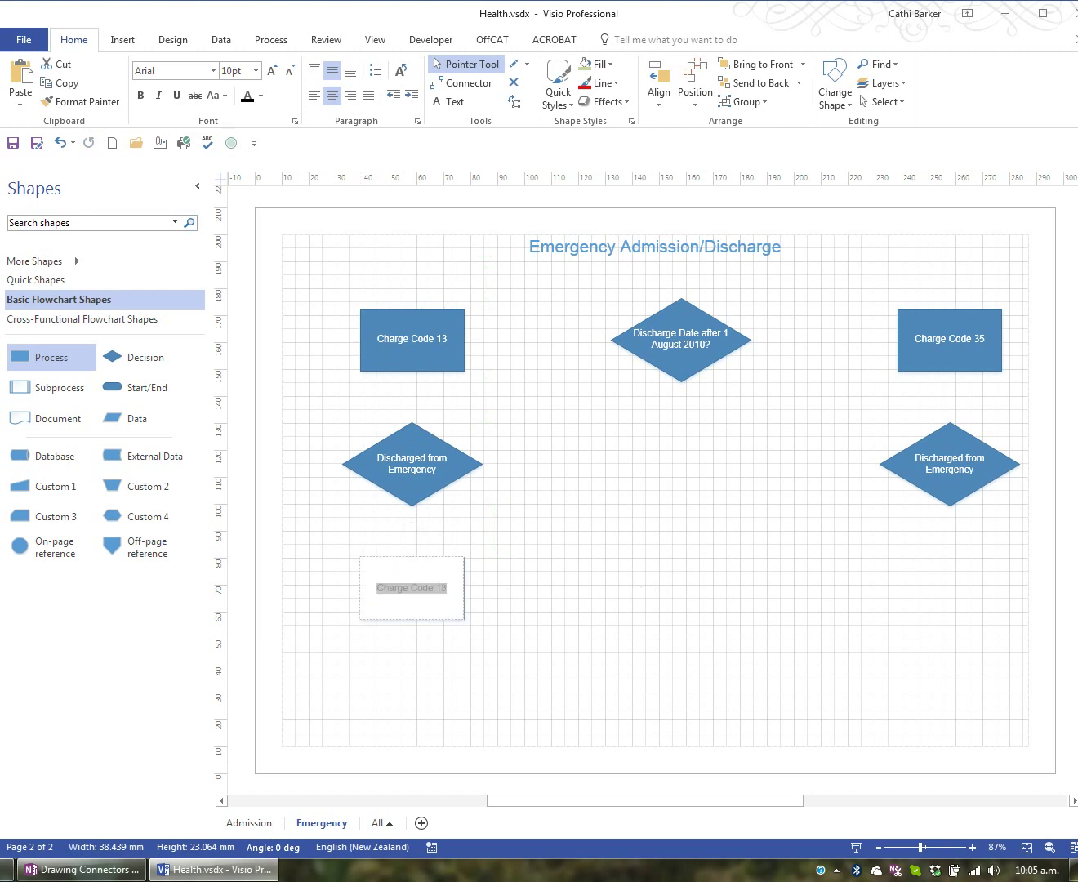
text(Discha)
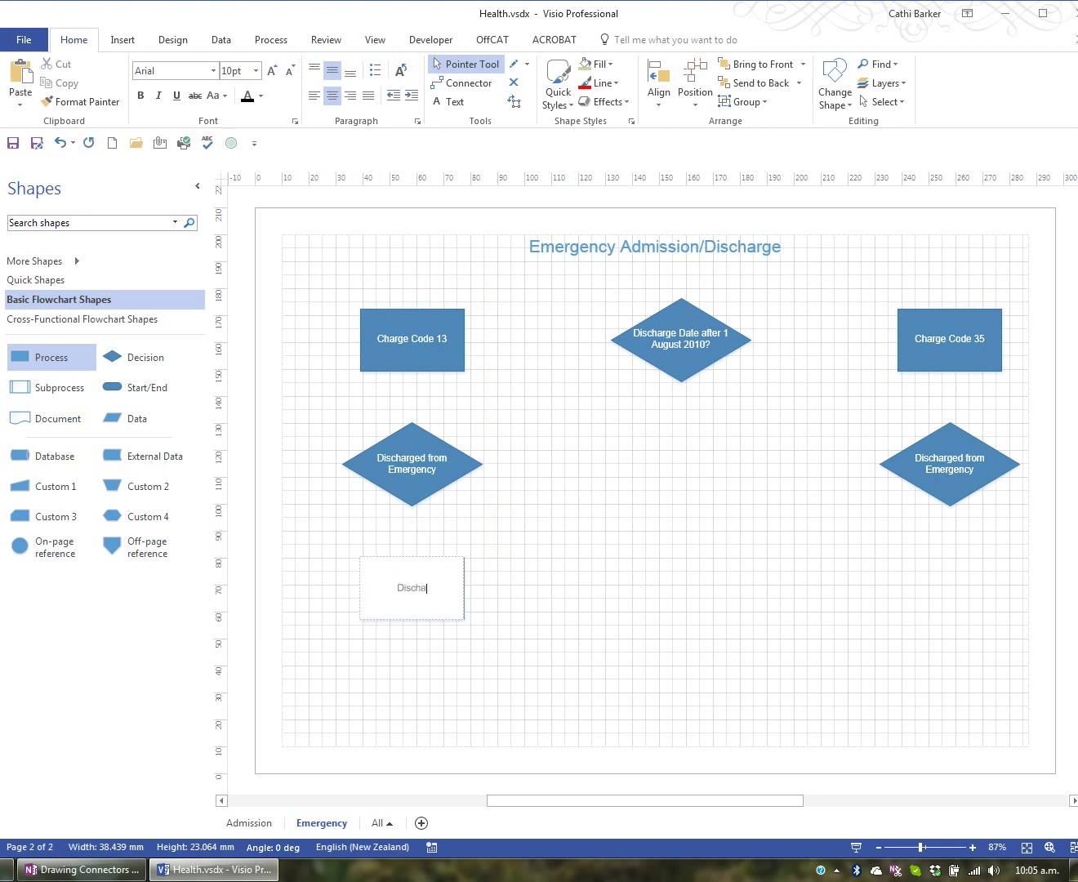
text(rge Codes)
key(Return)
text(DA)
key(Return)
text(DC)
key(Return)
text(DD)
key(Return)
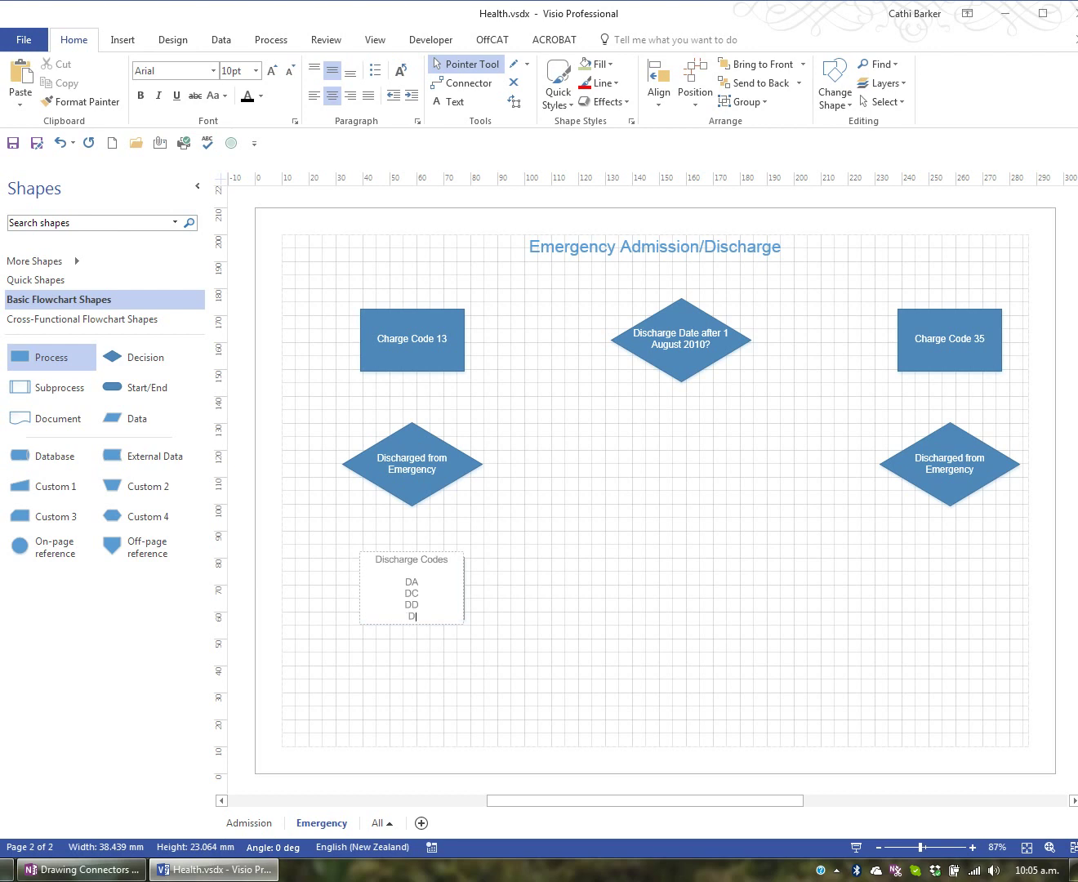
Step: Make the Discharge Codes box taller to fit its code list
click(669, 608)
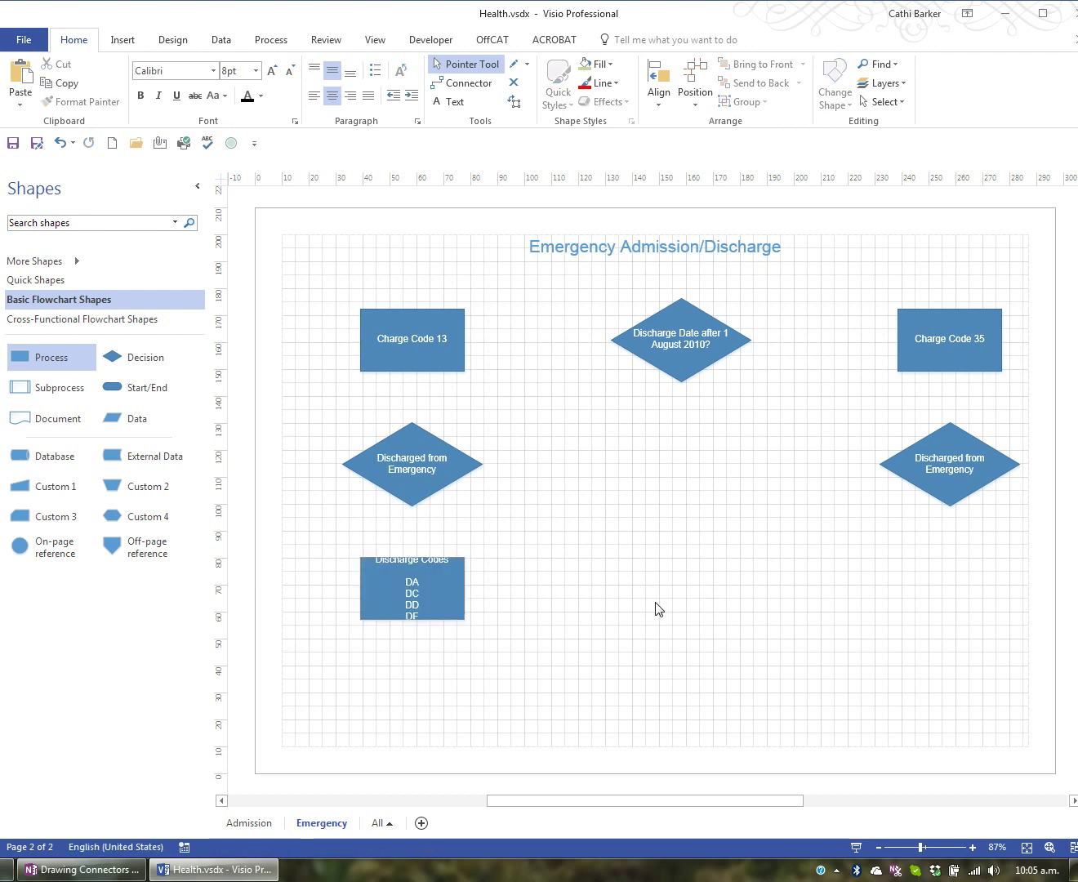
click(423, 607)
drag(413, 630, 412, 682)
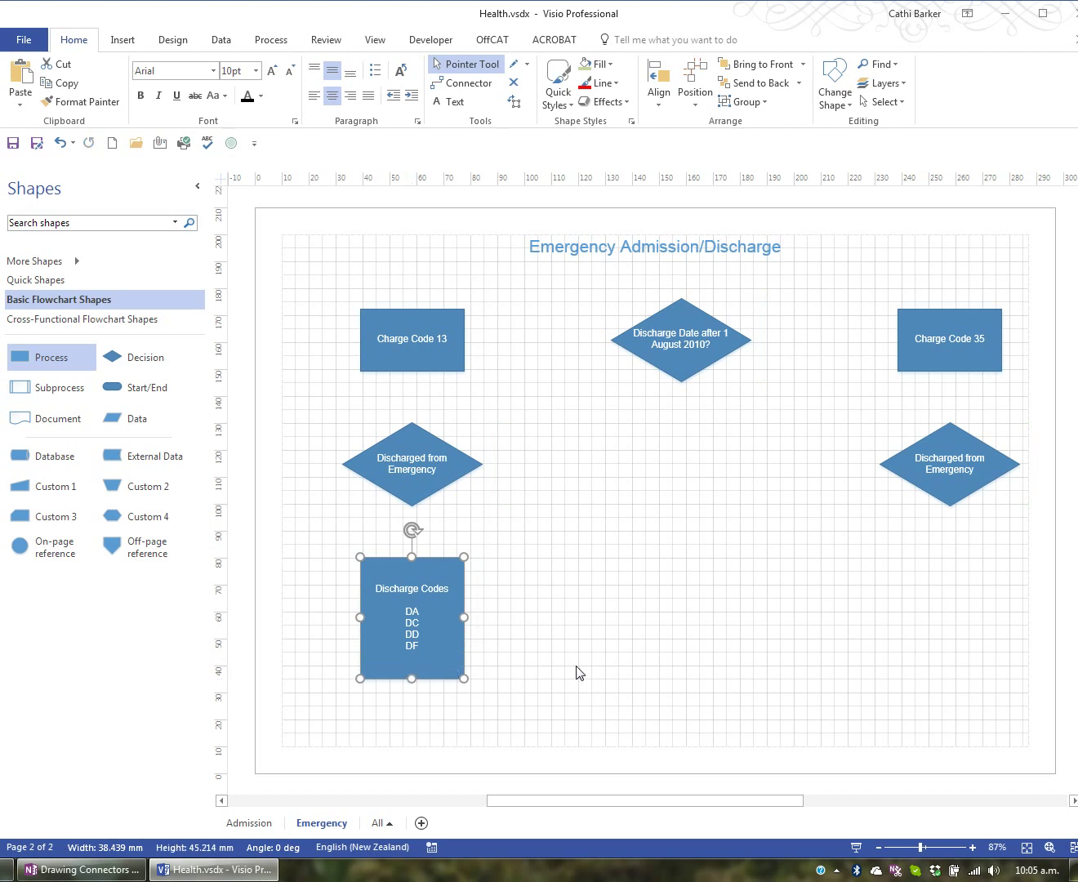
Step: Copy the Discharge Codes box under the right diamond and change its codes to EA, EC, ED, EF
key(ctrl+d)
drag(457, 637, 972, 614)
double_click(950, 621)
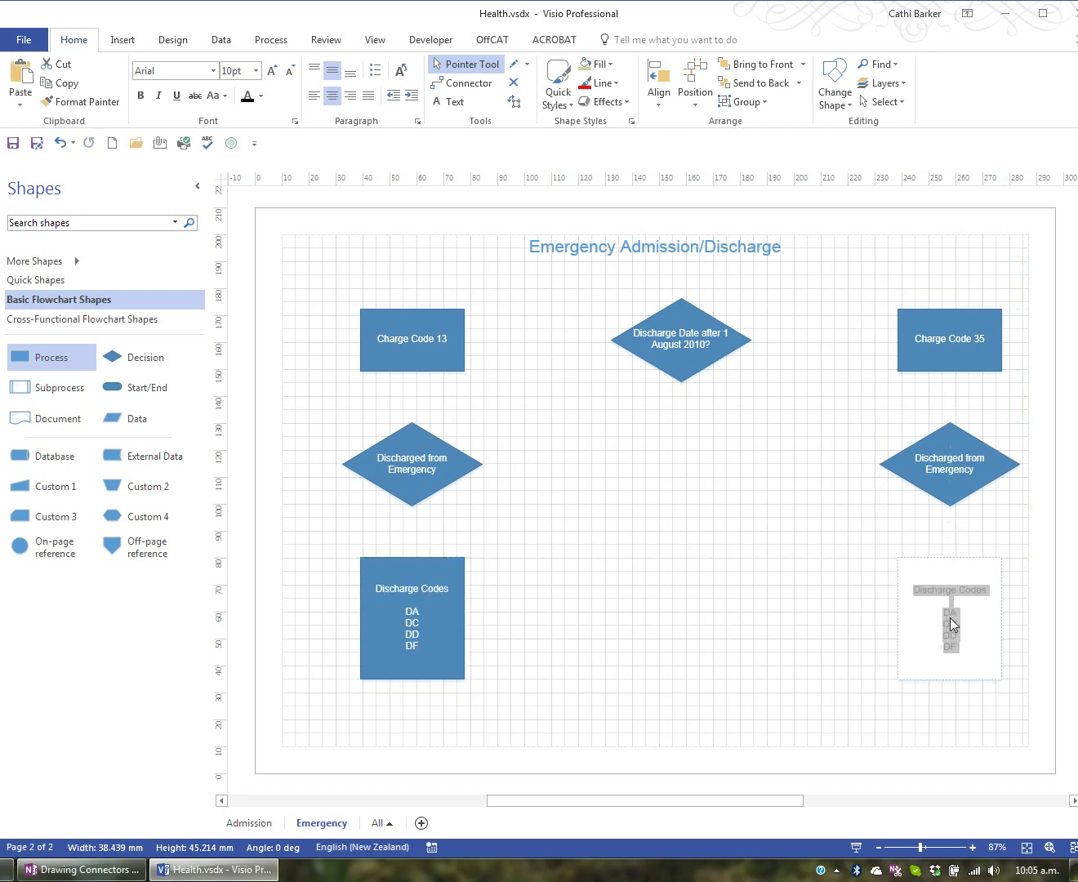
click(952, 617)
key(Delete)
text(E)
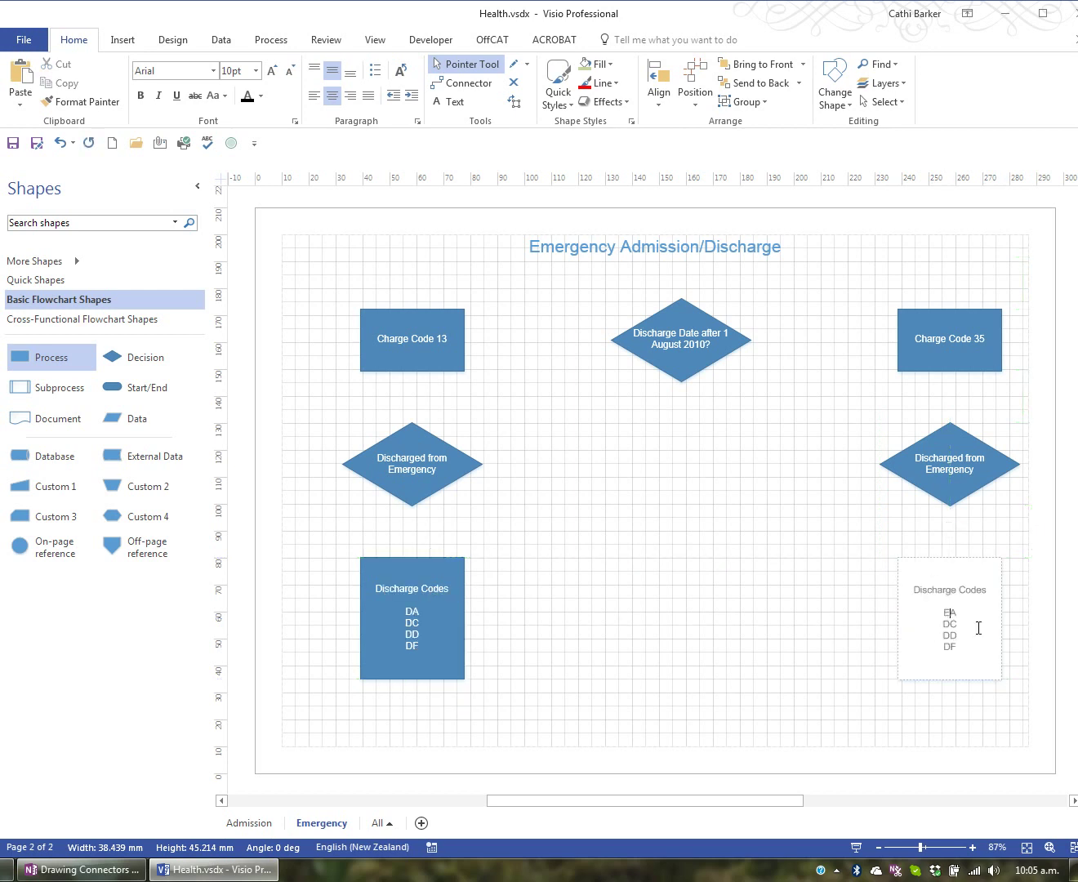
key(Down)
key(Down)
text(E)
key(Down)
click(721, 661)
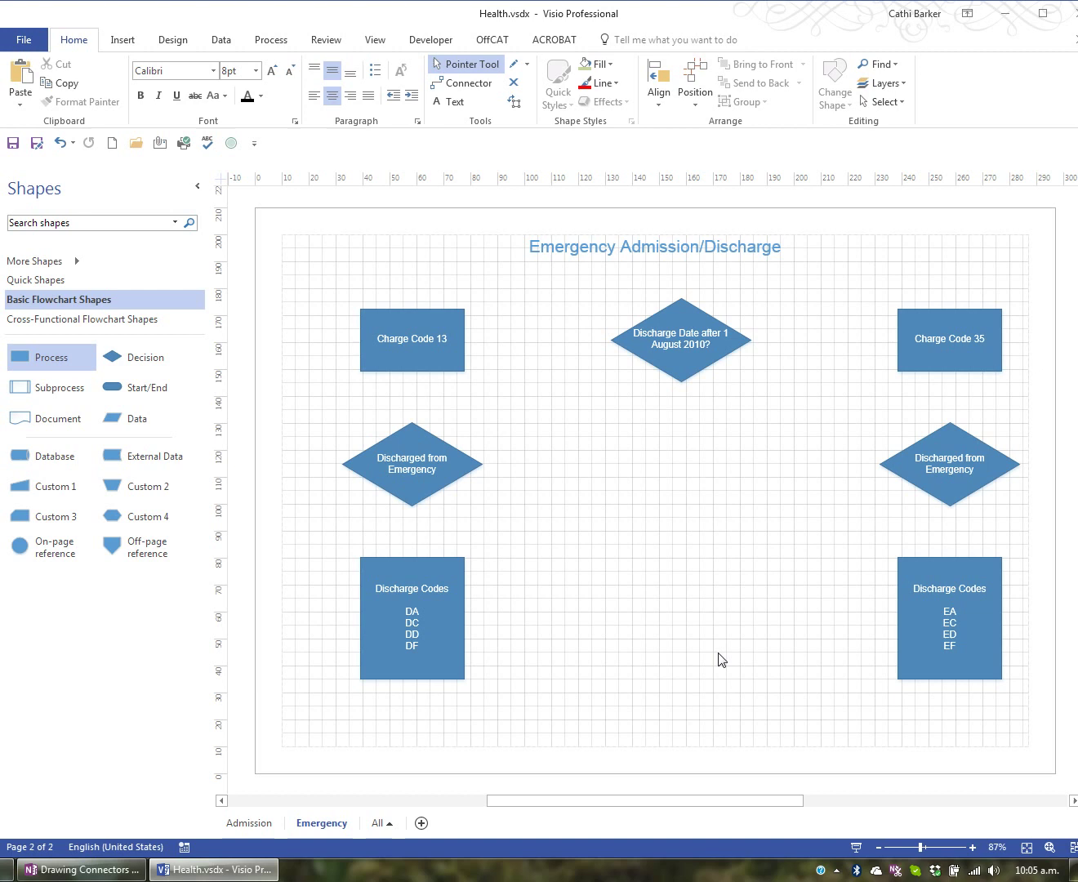
Step: Connect the central diamond to Charge Code 13 and 35, and each box down through its diamond to Discharge Codes
click(473, 88)
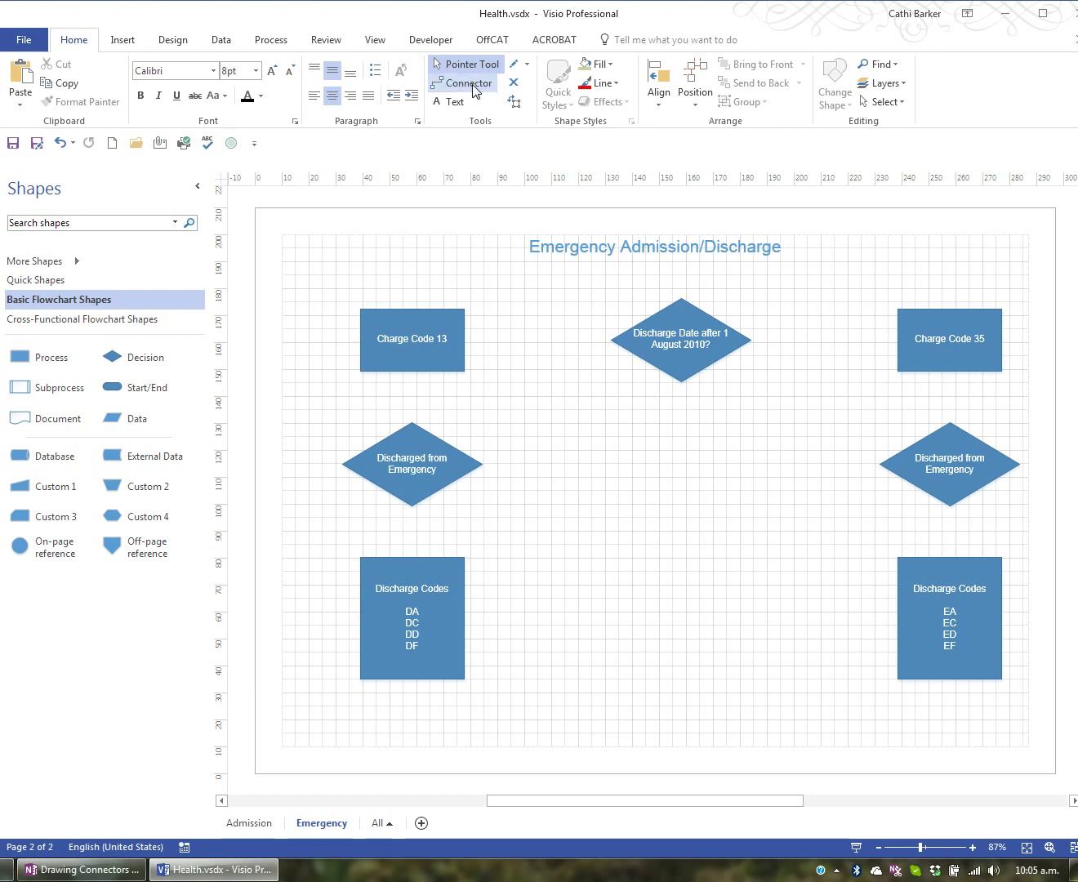
drag(608, 338, 465, 340)
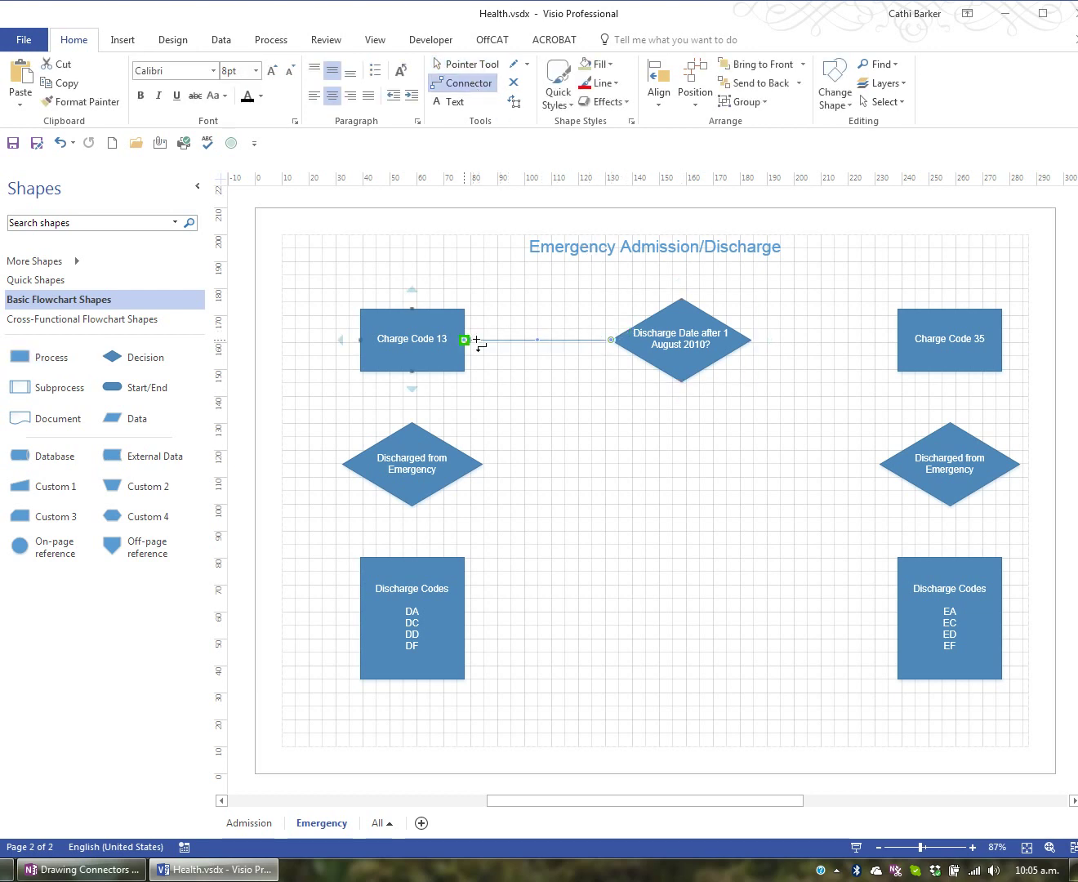
drag(752, 339, 896, 340)
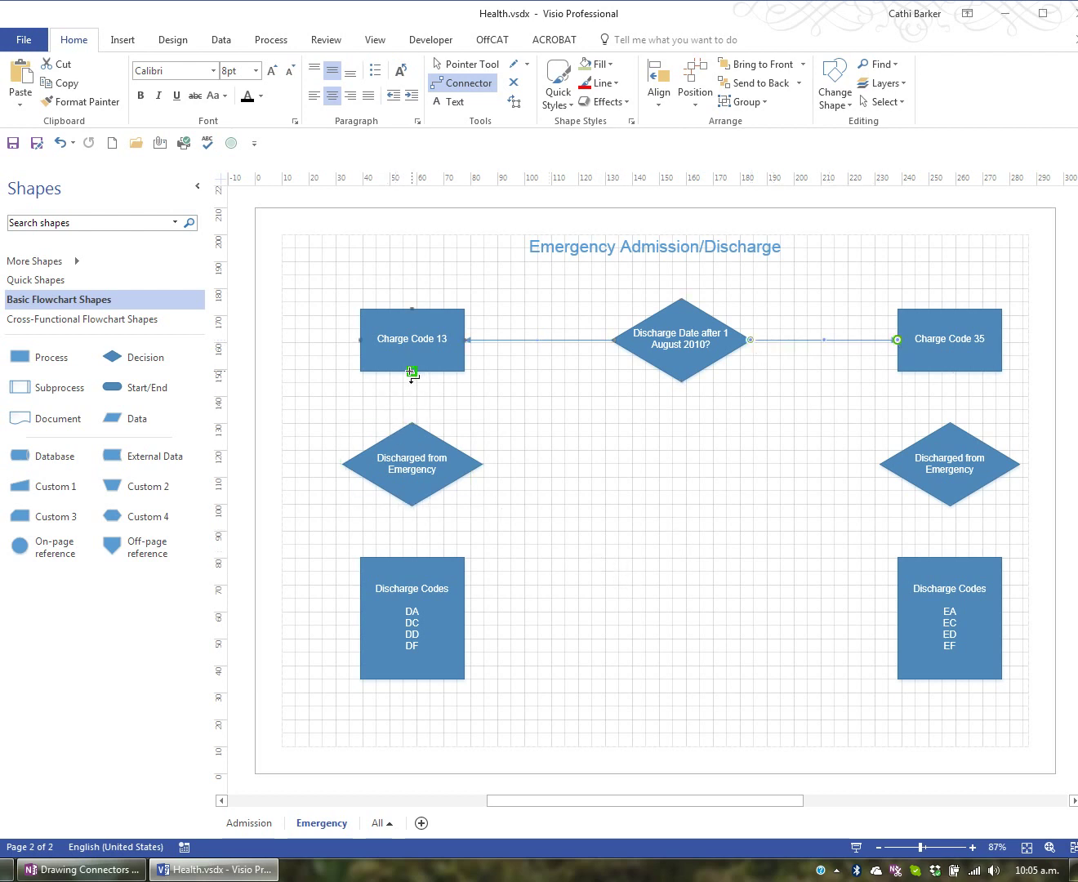
drag(413, 372, 413, 424)
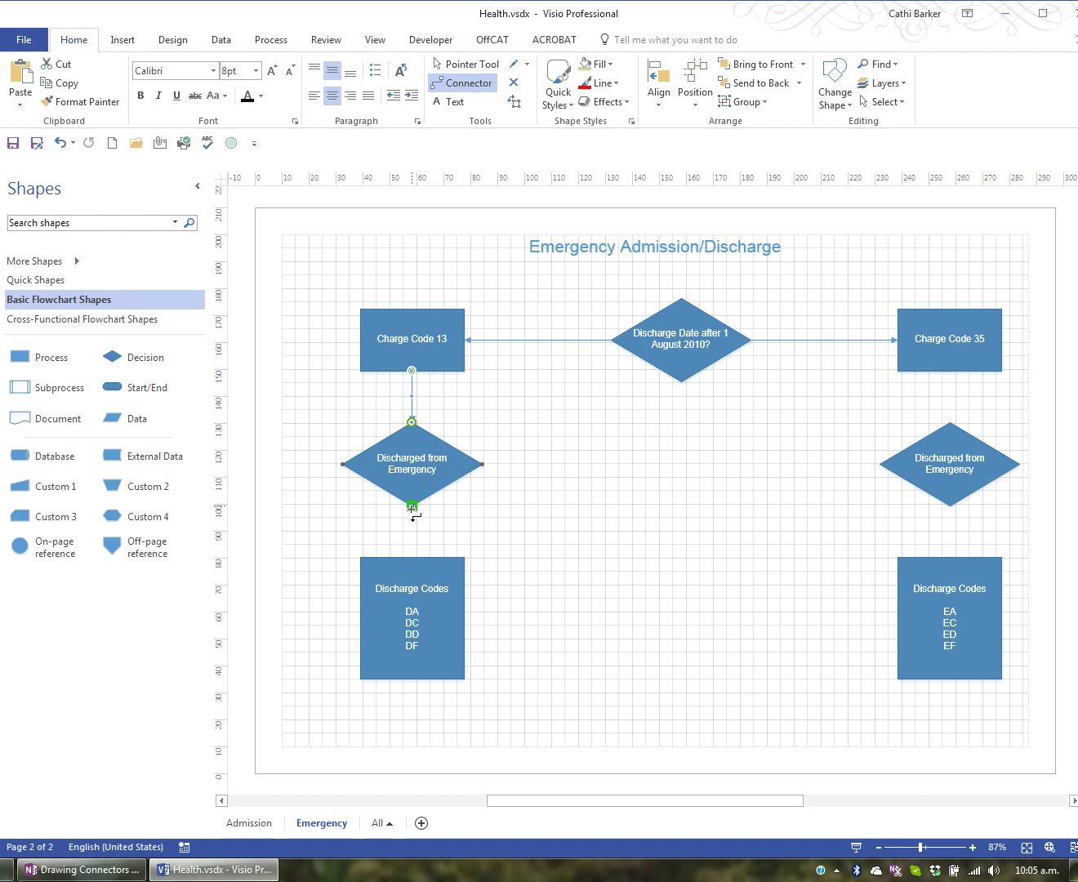
drag(412, 507, 413, 556)
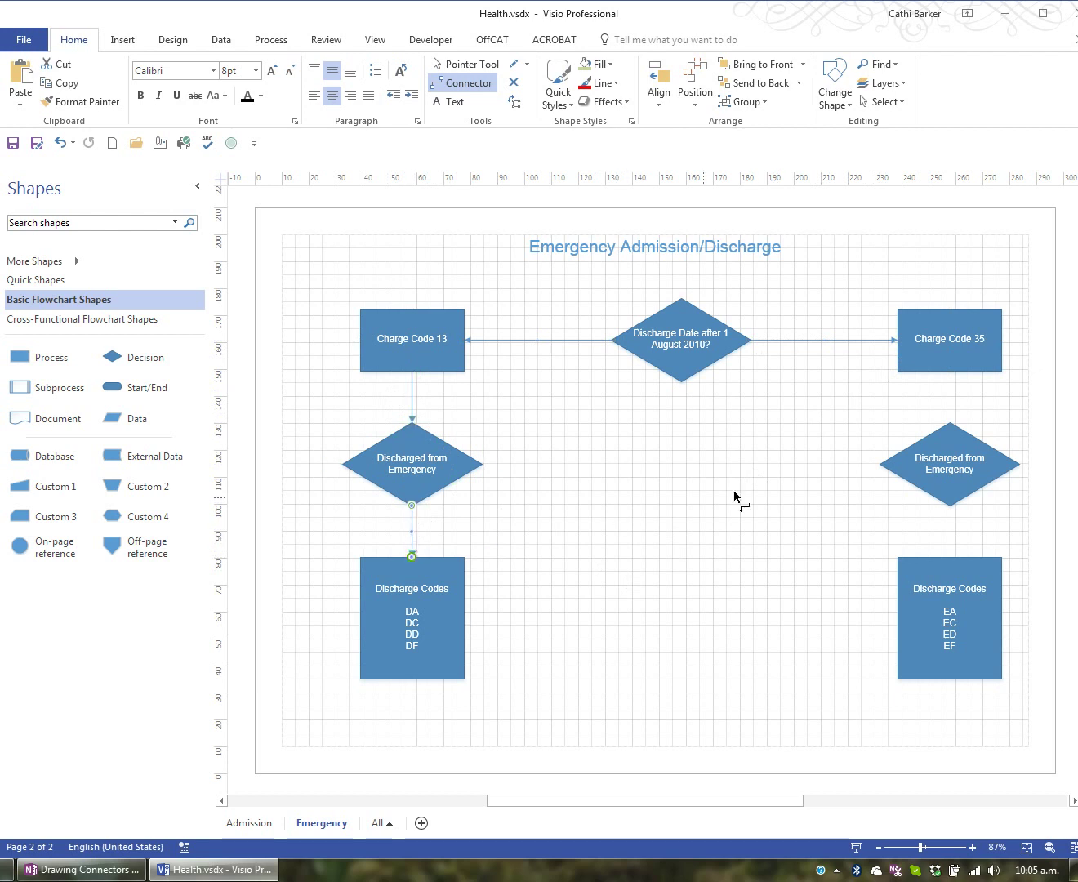
drag(952, 372, 951, 422)
drag(951, 507, 950, 557)
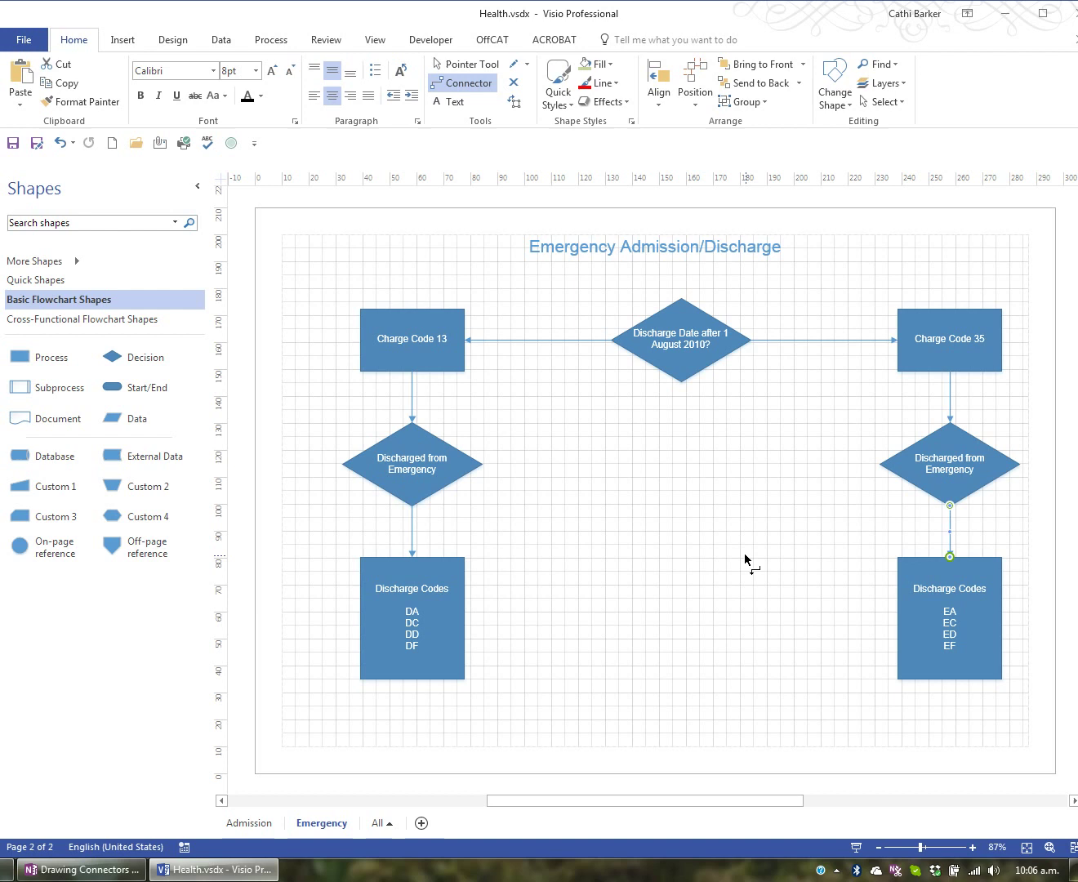
Step: Shift the left Discharge Codes box right until it lines up under its diamond
click(476, 71)
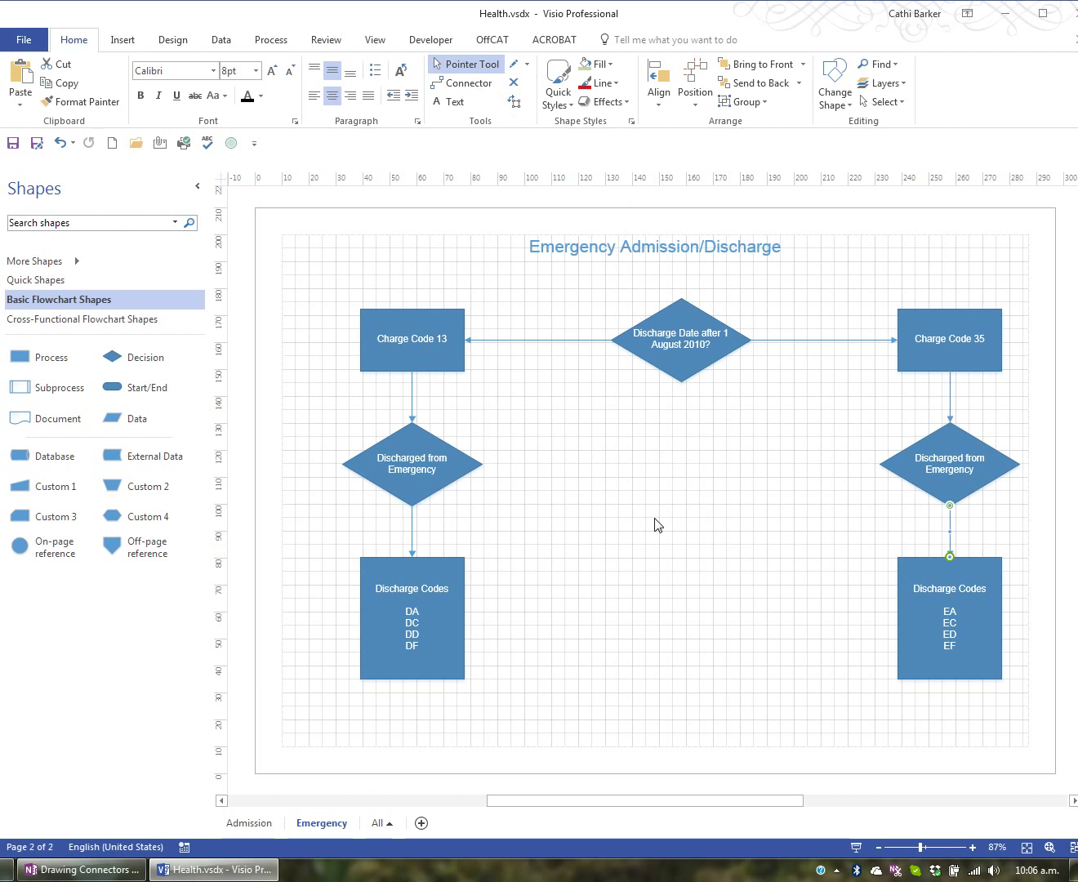
click(425, 596)
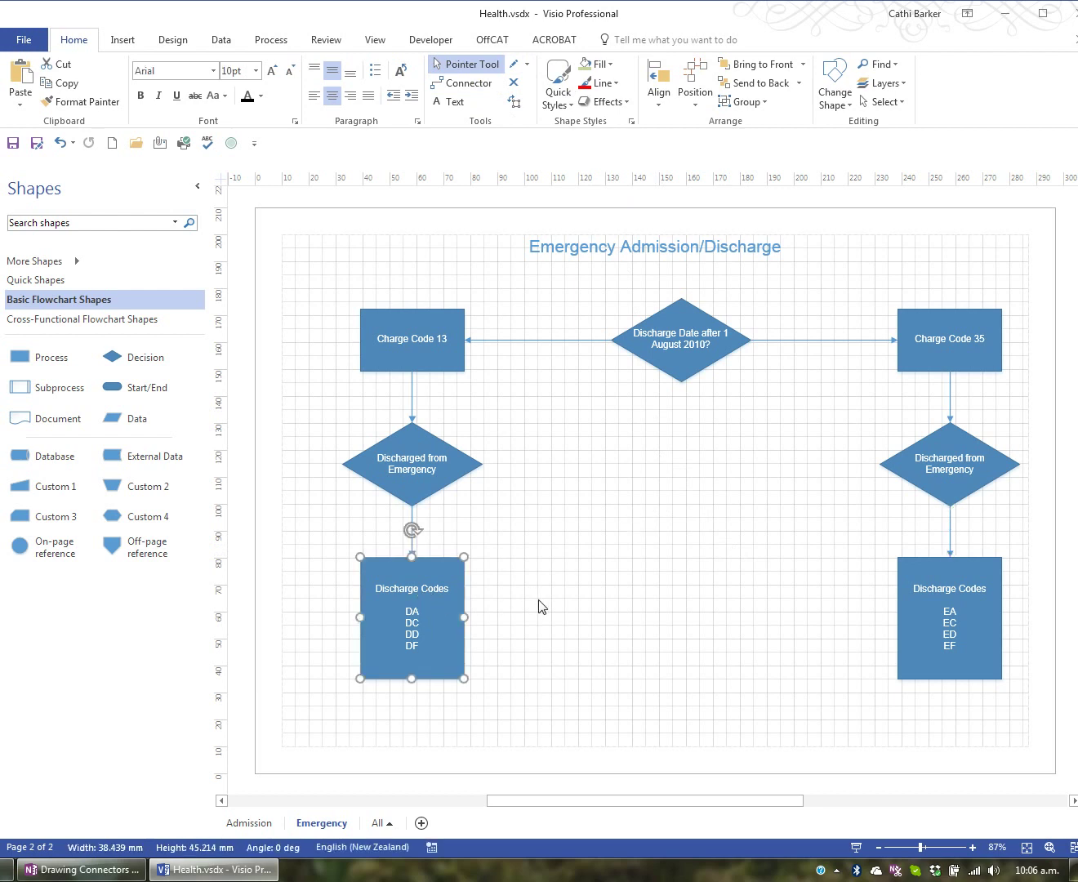
key(Right)
key(Right)
key(Right)
key(Right)
key(Right)
key(Right)
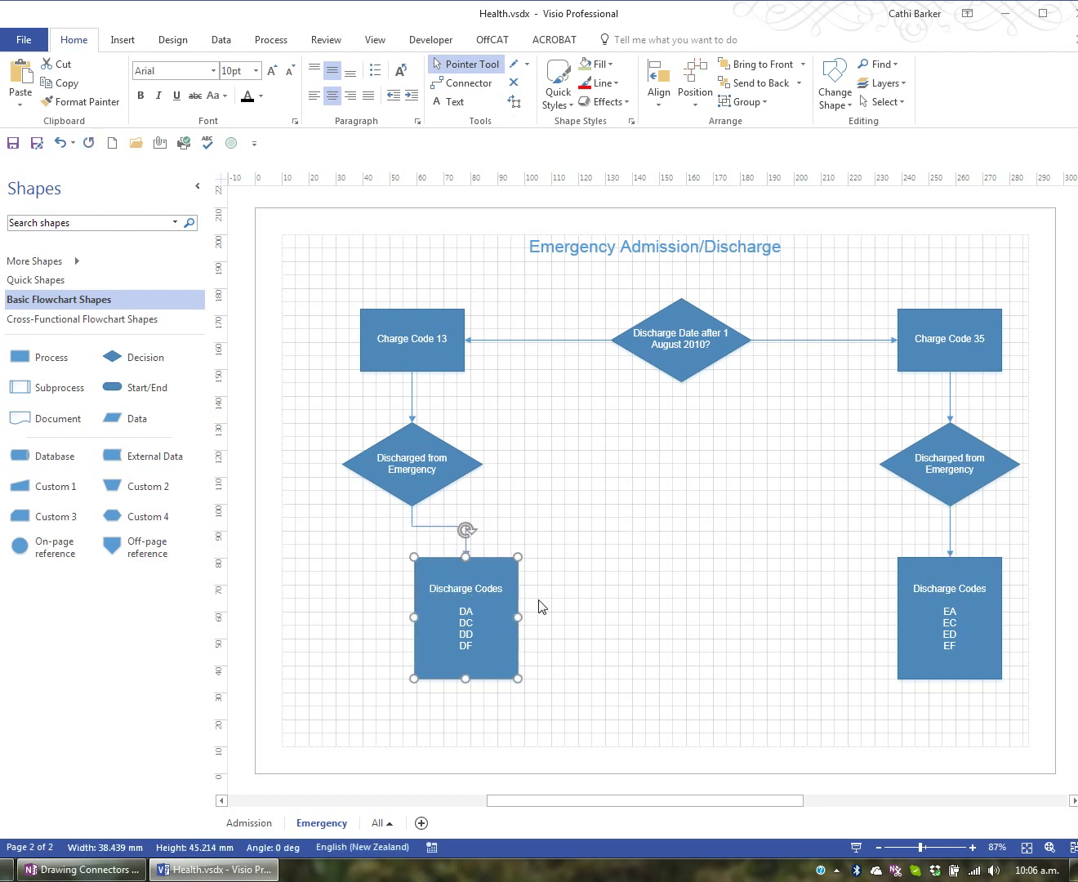
key(Left)
key(Left)
key(Left)
key(Left)
key(Left)
key(Left)
key(Left)
key(Left)
key(Left)
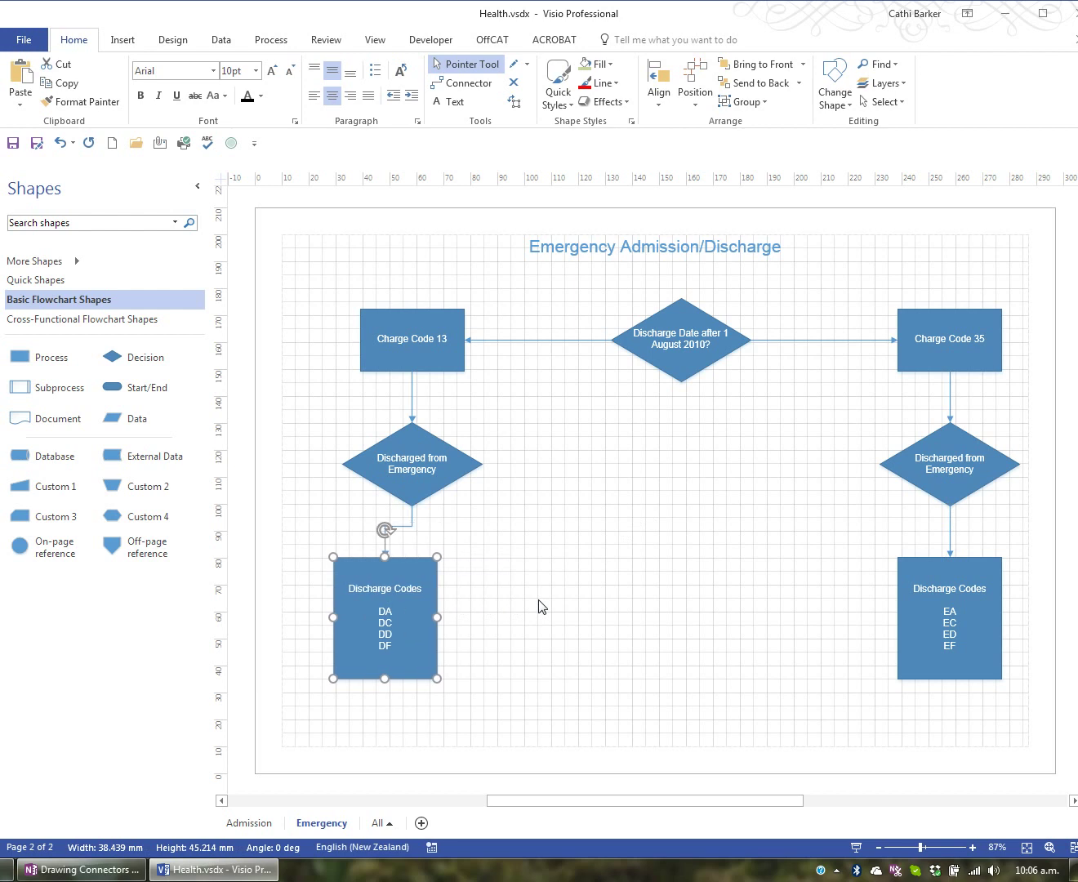
key(Right)
key(Right)
key(Right)
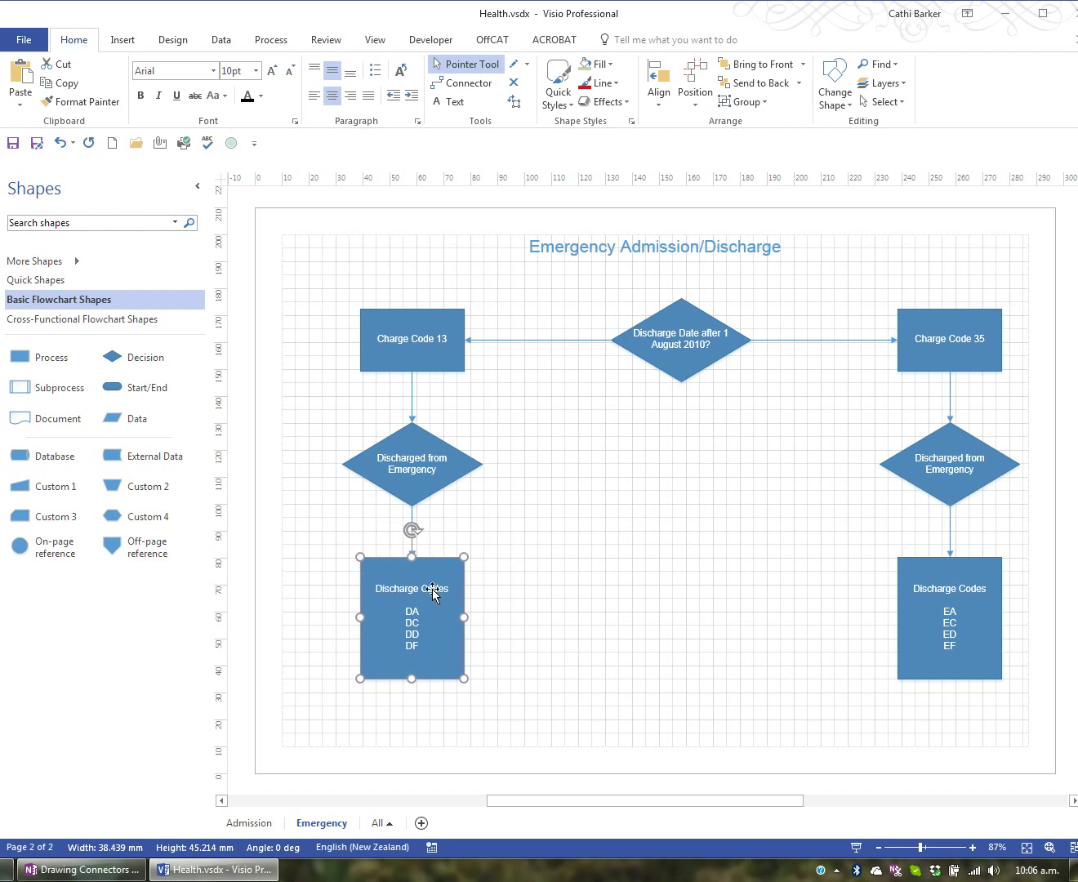
drag(429, 590, 447, 591)
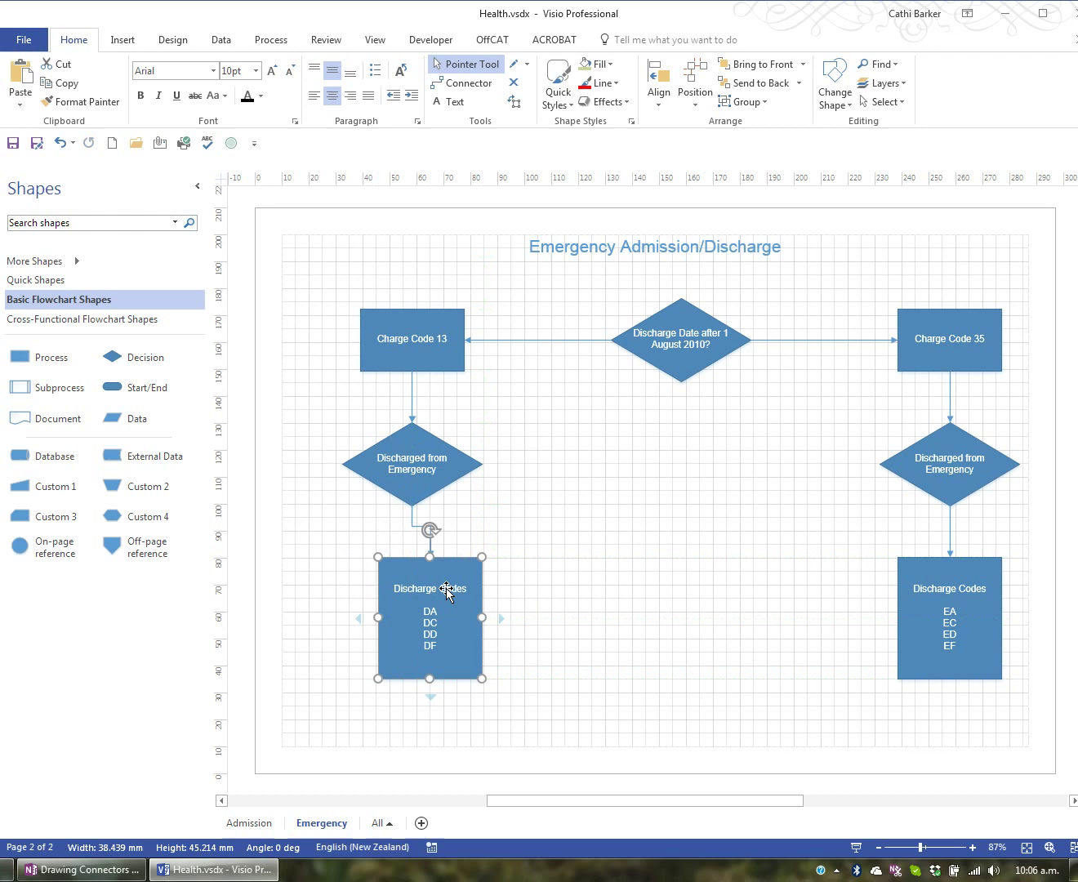
key(Left)
key(Left)
key(Left)
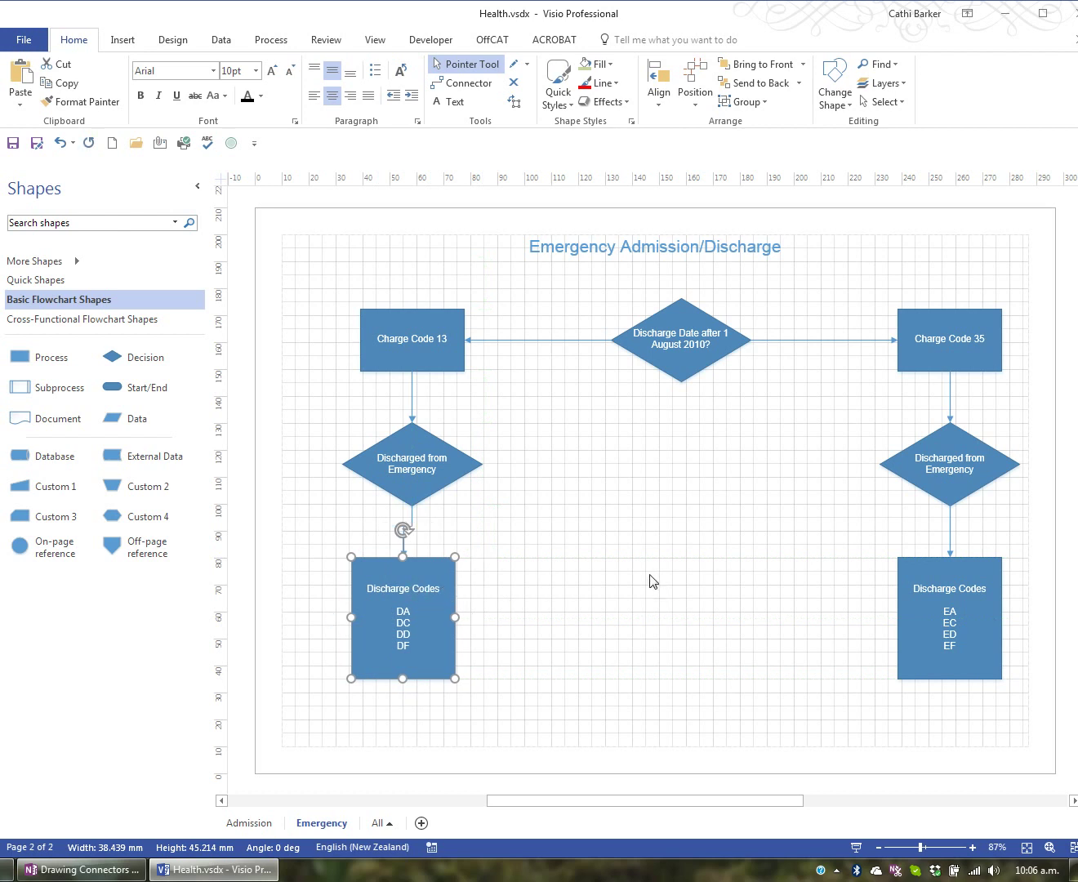
drag(408, 587, 418, 587)
click(525, 562)
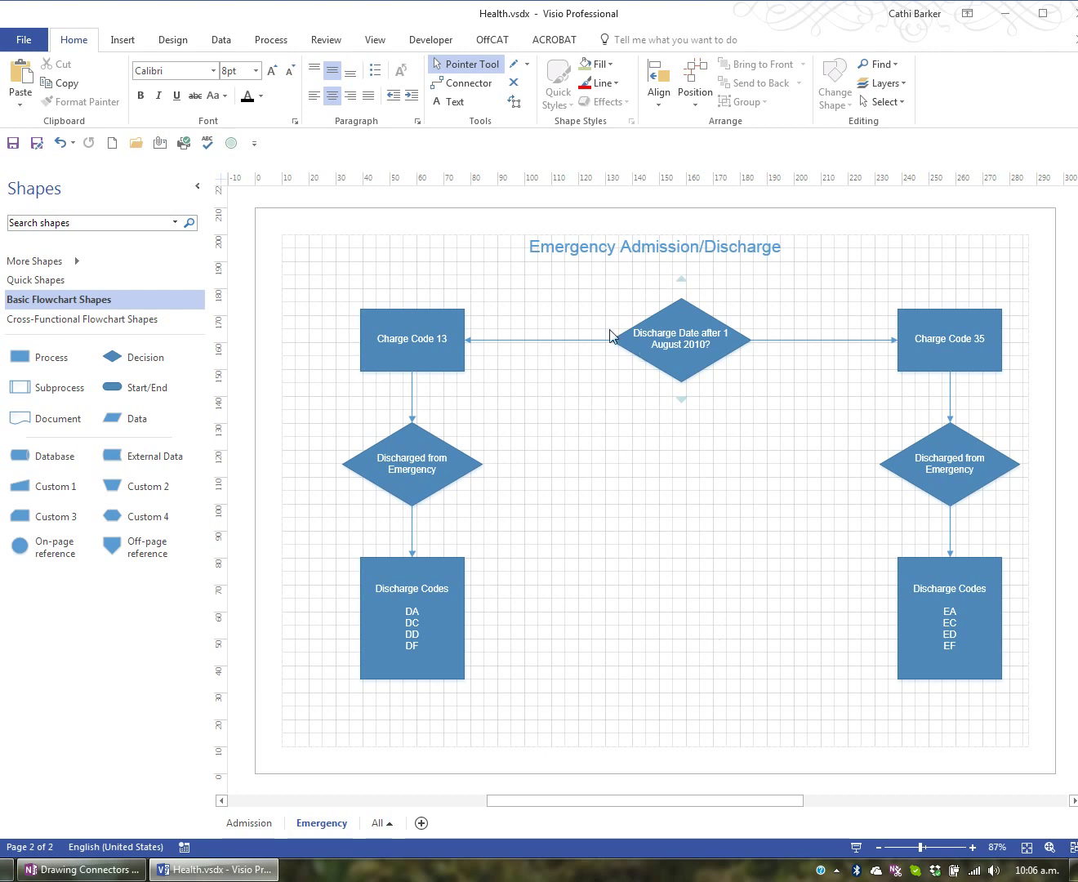
Step: Label the top diamond's connectors No toward Charge Code 13 and Yes toward Charge Code 35
click(529, 341)
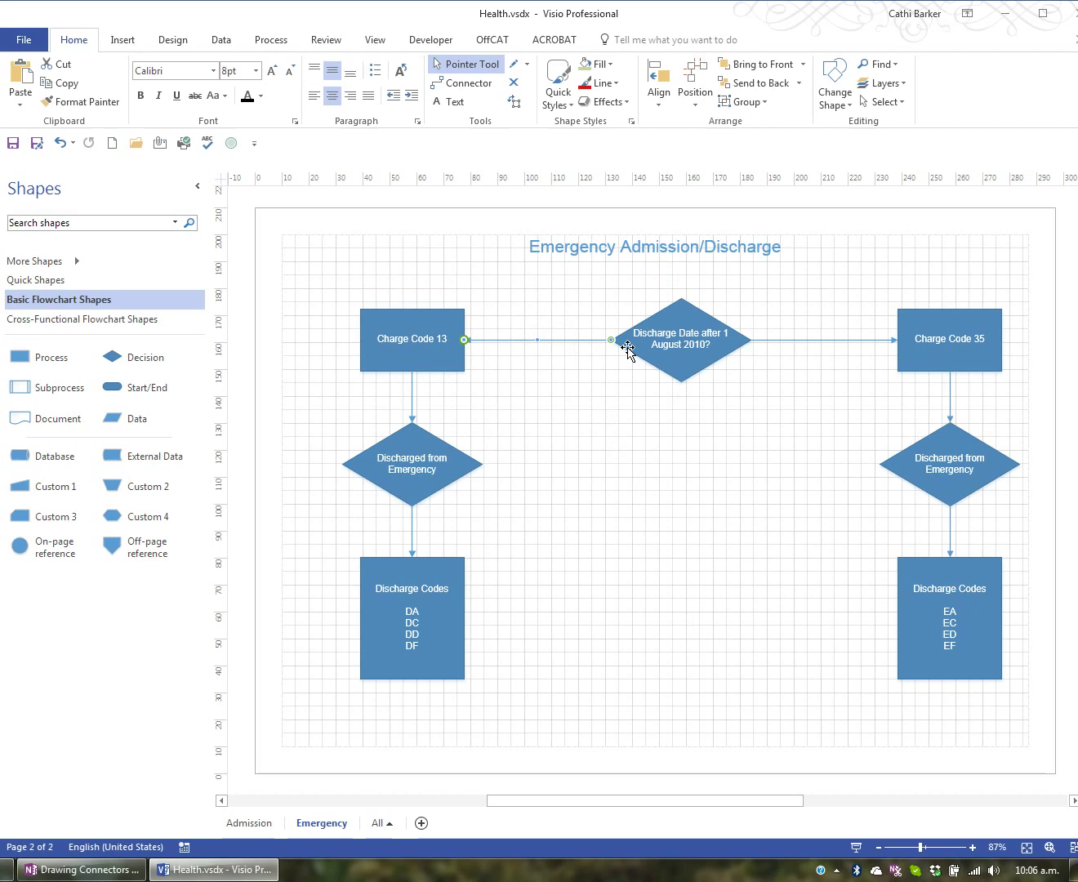
click(454, 103)
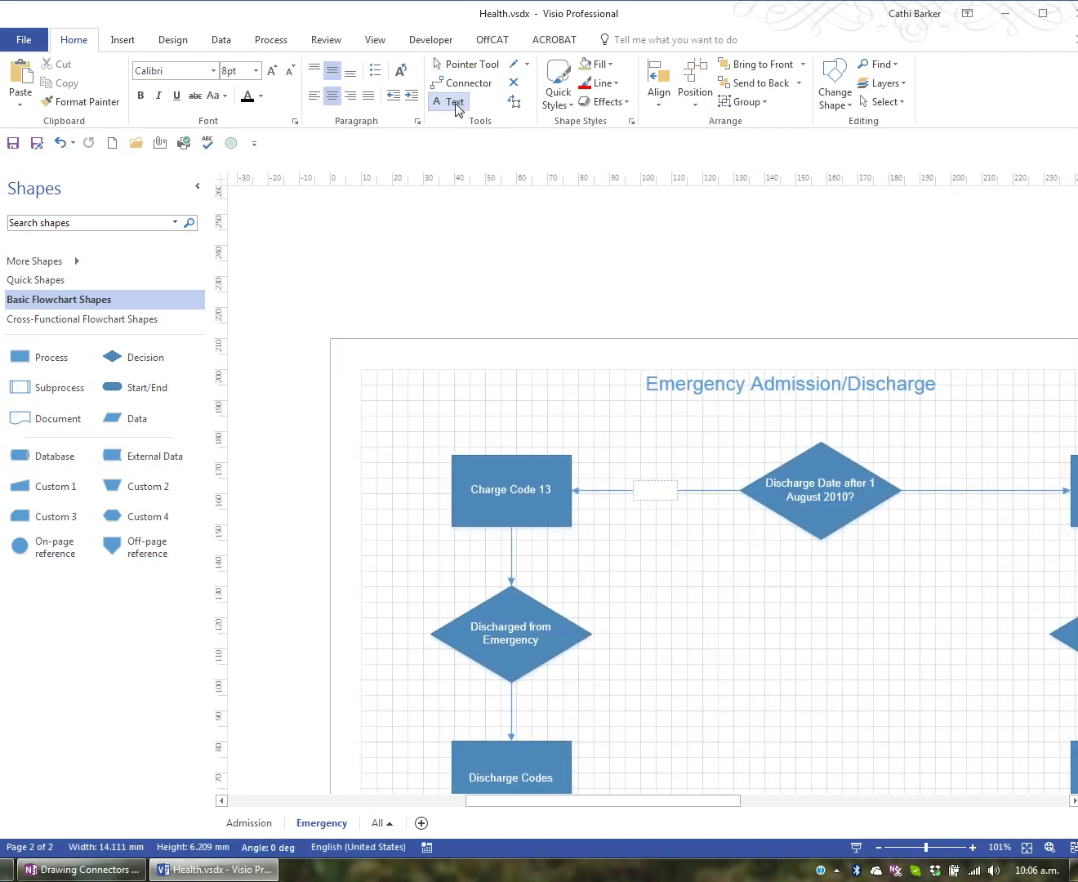
text(No)
click(986, 492)
text(Yes)
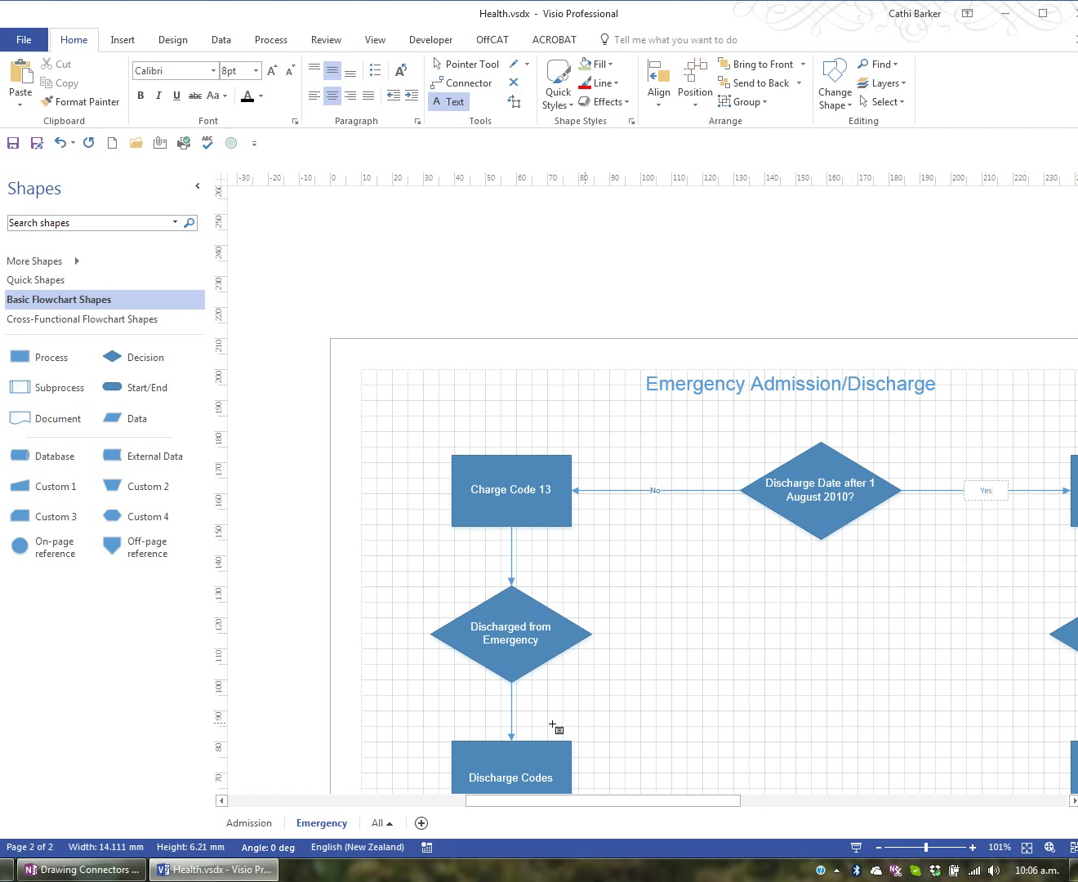
Step: Label both connectors into the Discharge Codes boxes Yes
click(513, 711)
text(Yes)
click(1074, 801)
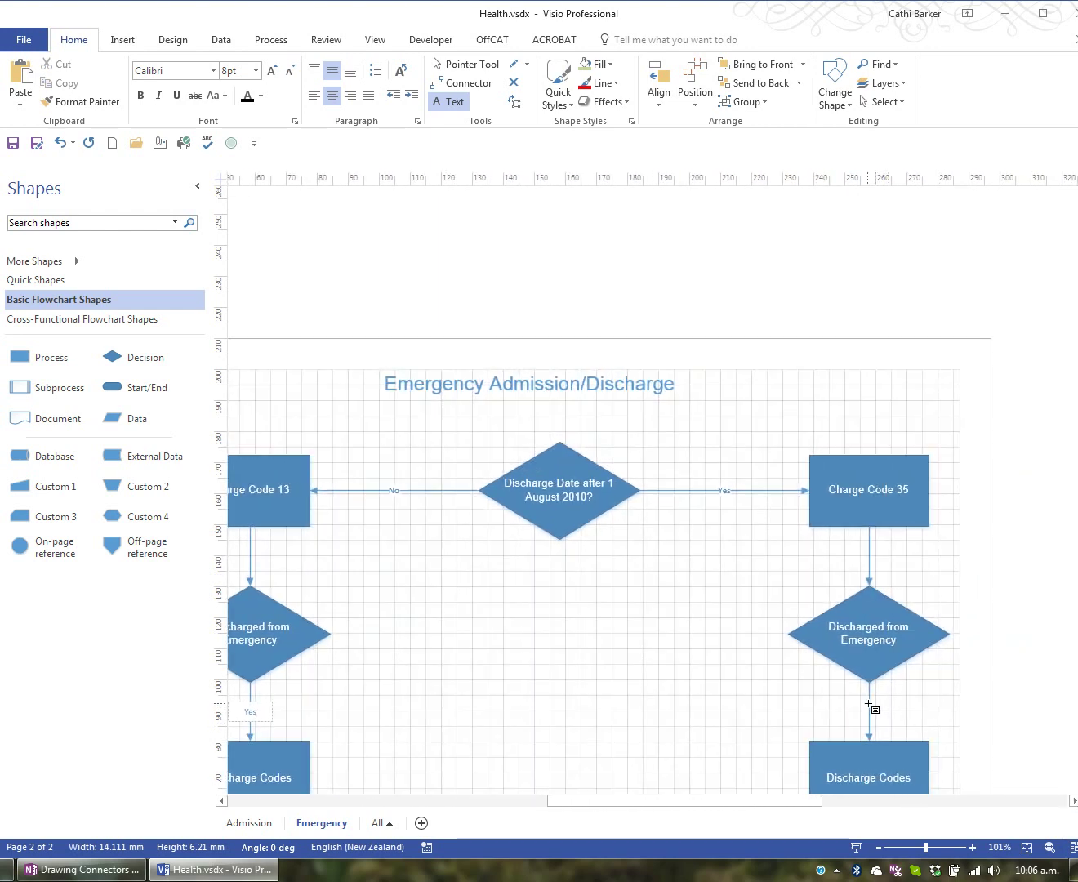
click(874, 706)
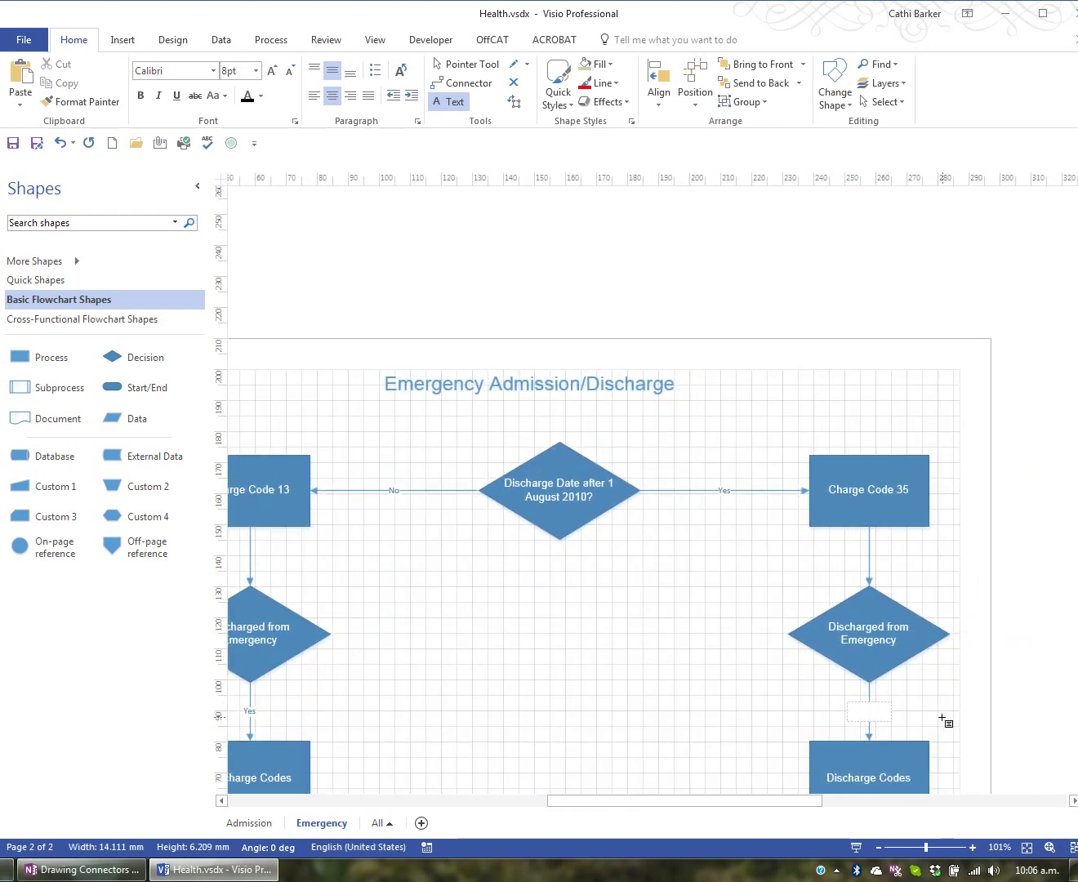
text(Yes)
click(473, 65)
key(ctrl+shift+w)
click(698, 591)
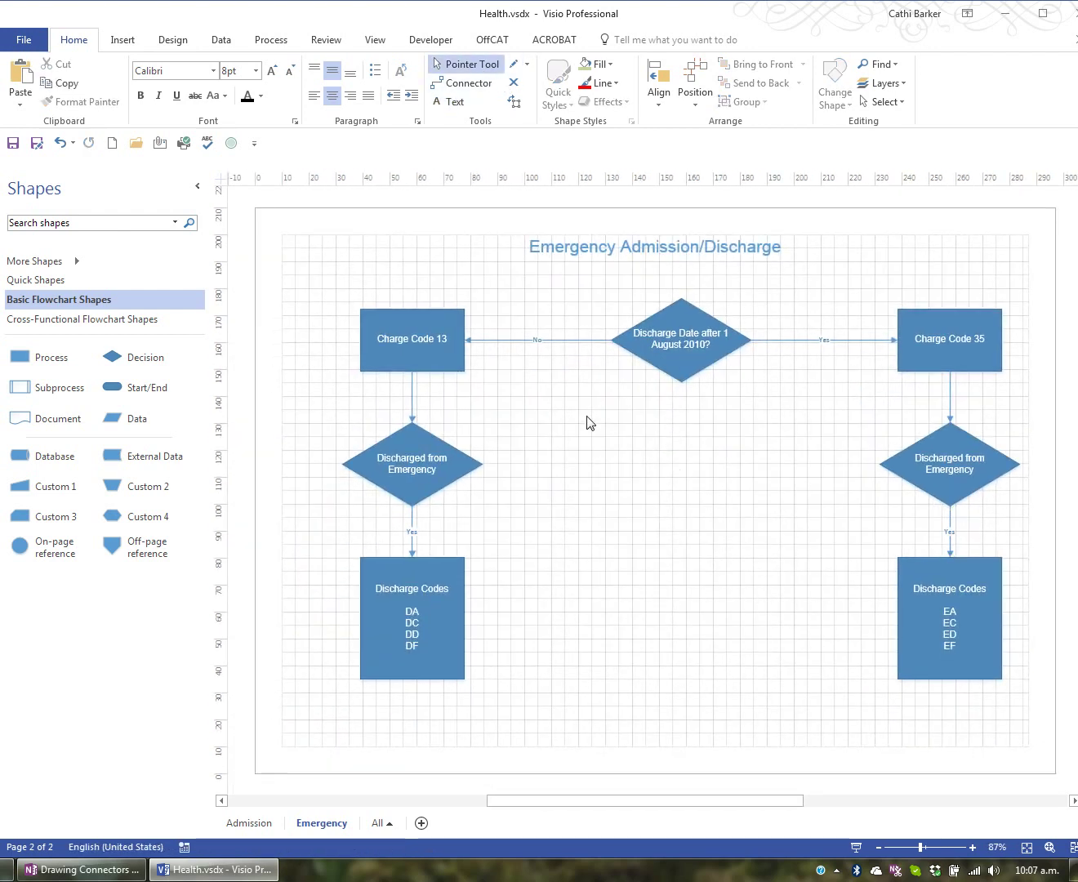
Step: Review the labels on the No, Yes and both vertical connectors
click(537, 340)
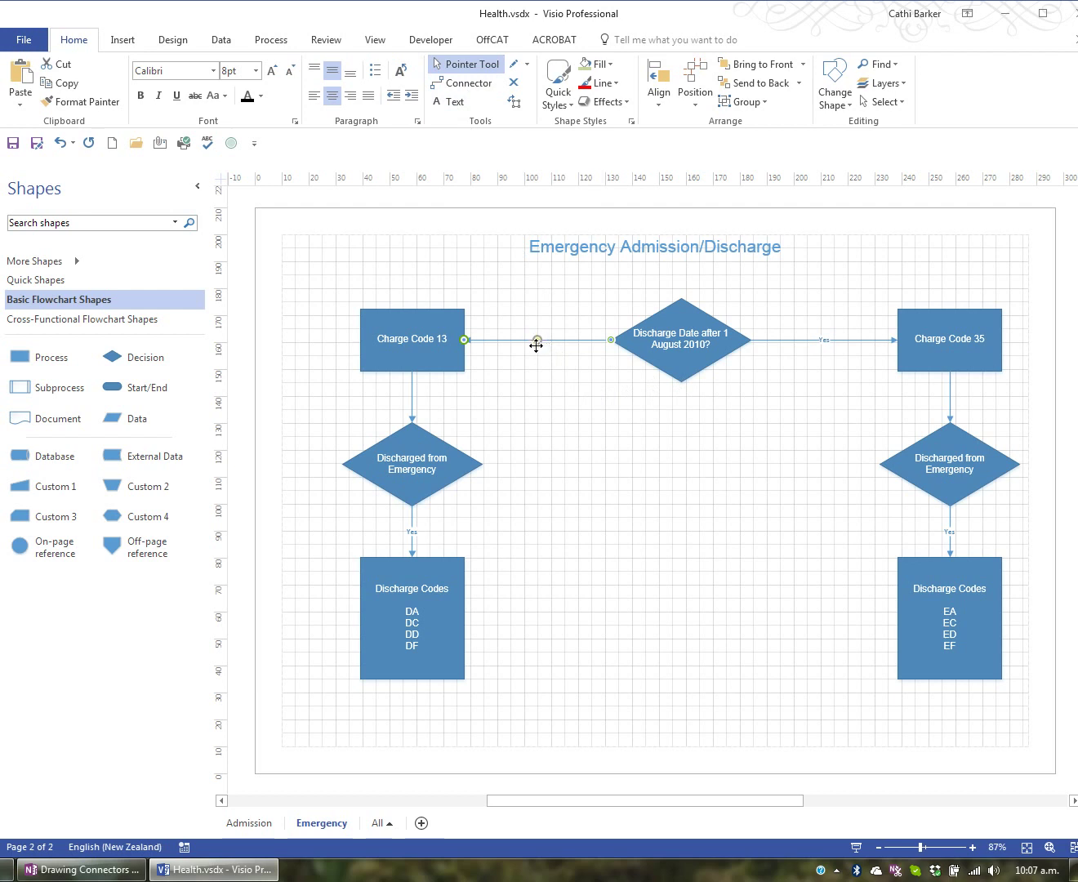
click(413, 533)
click(951, 532)
click(820, 341)
Step: Move both Discharge Codes boxes lower on the Emergency page
click(420, 631)
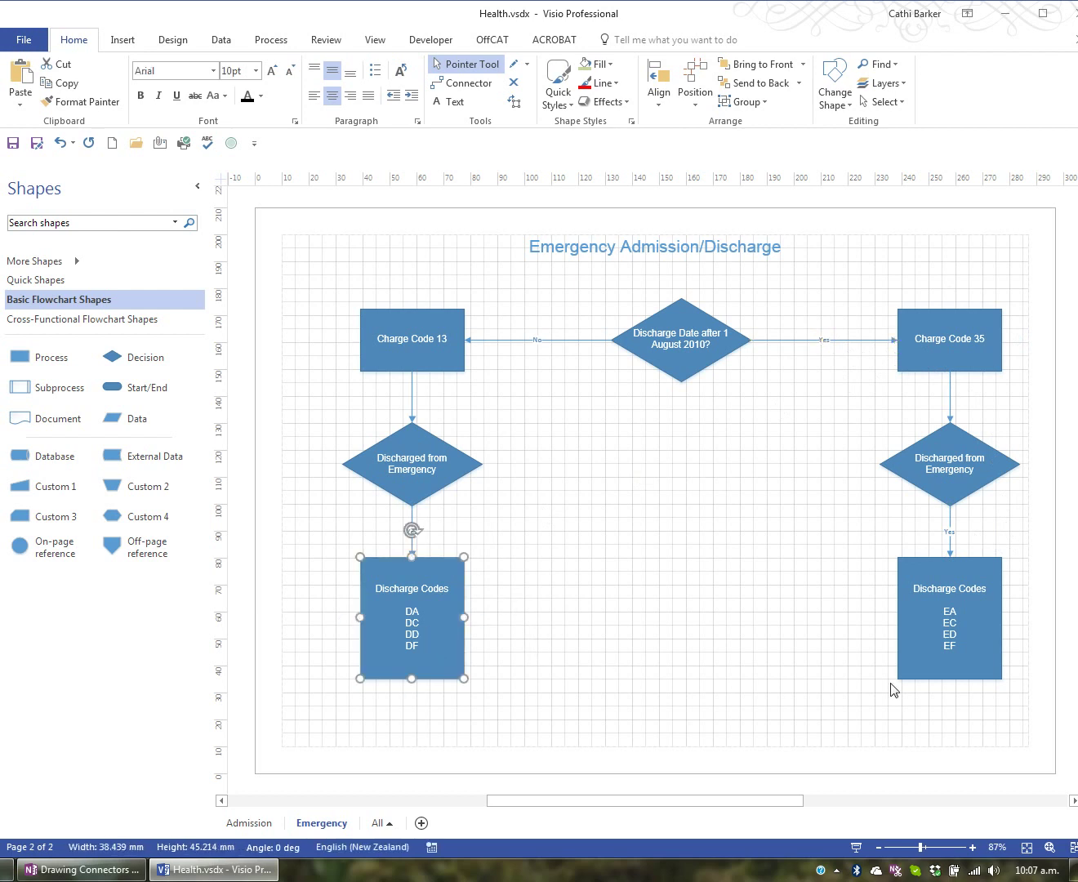
shift+click(957, 627)
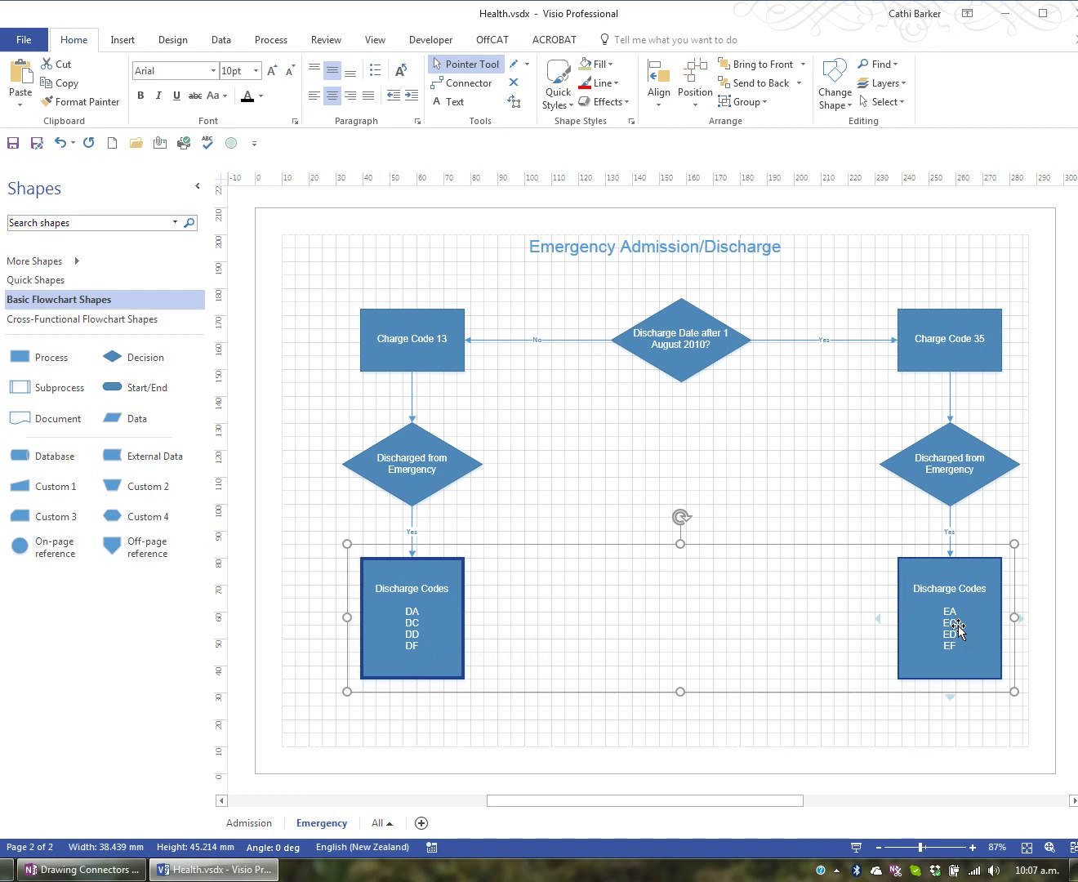
key(Down)
key(Down)
key(Down)
key(Down)
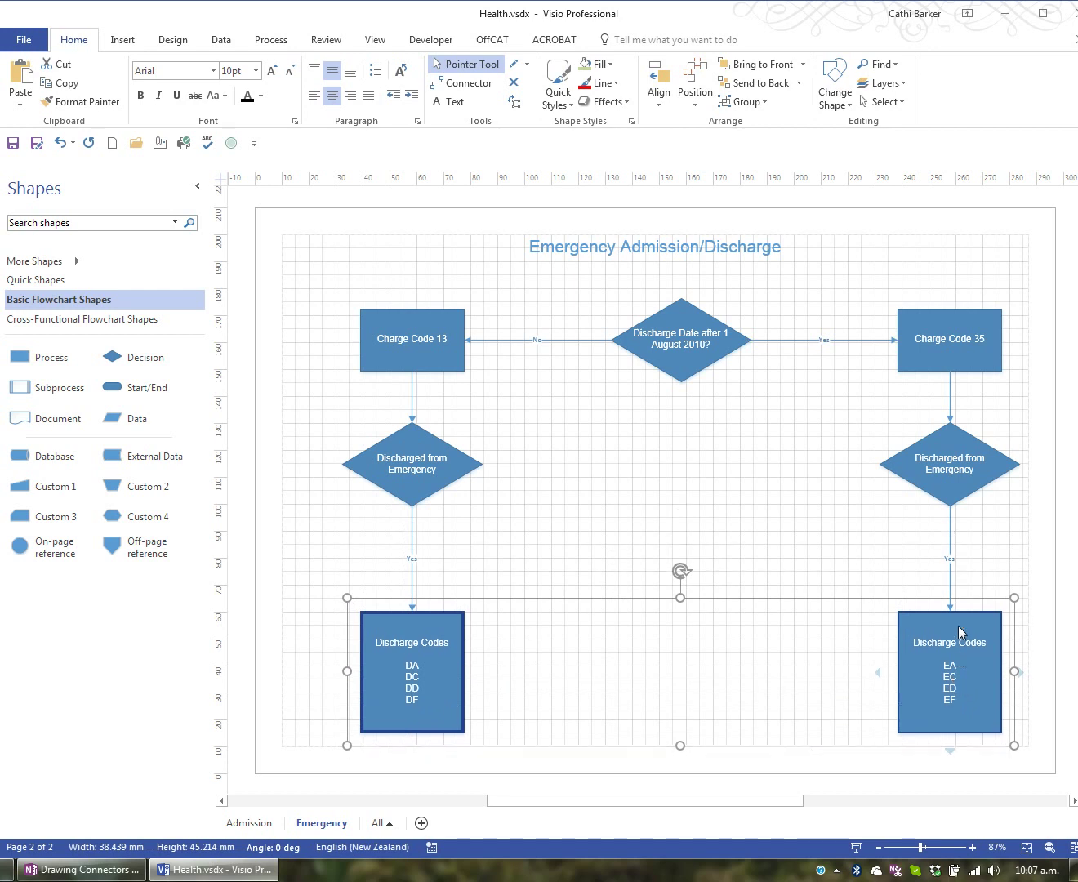
click(591, 552)
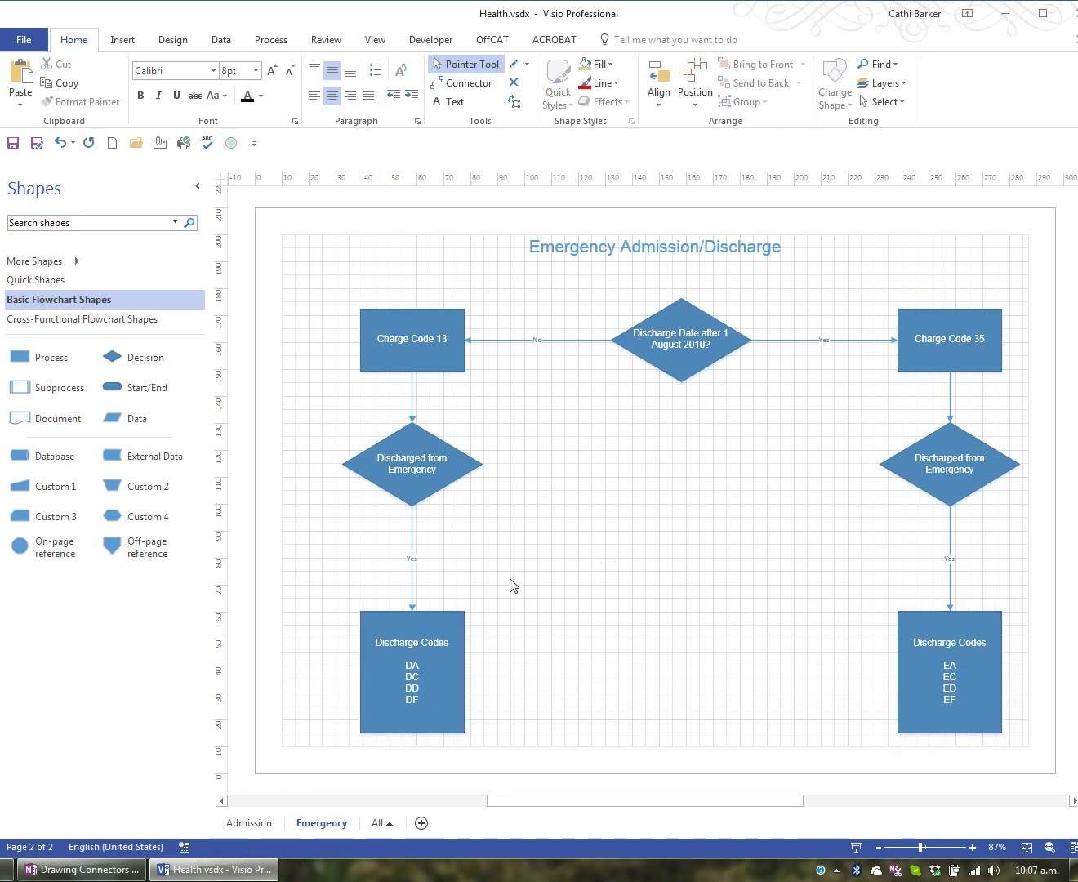
Step: Reposition the two vertical connectors' Yes labels so they sit level, midway along
click(411, 559)
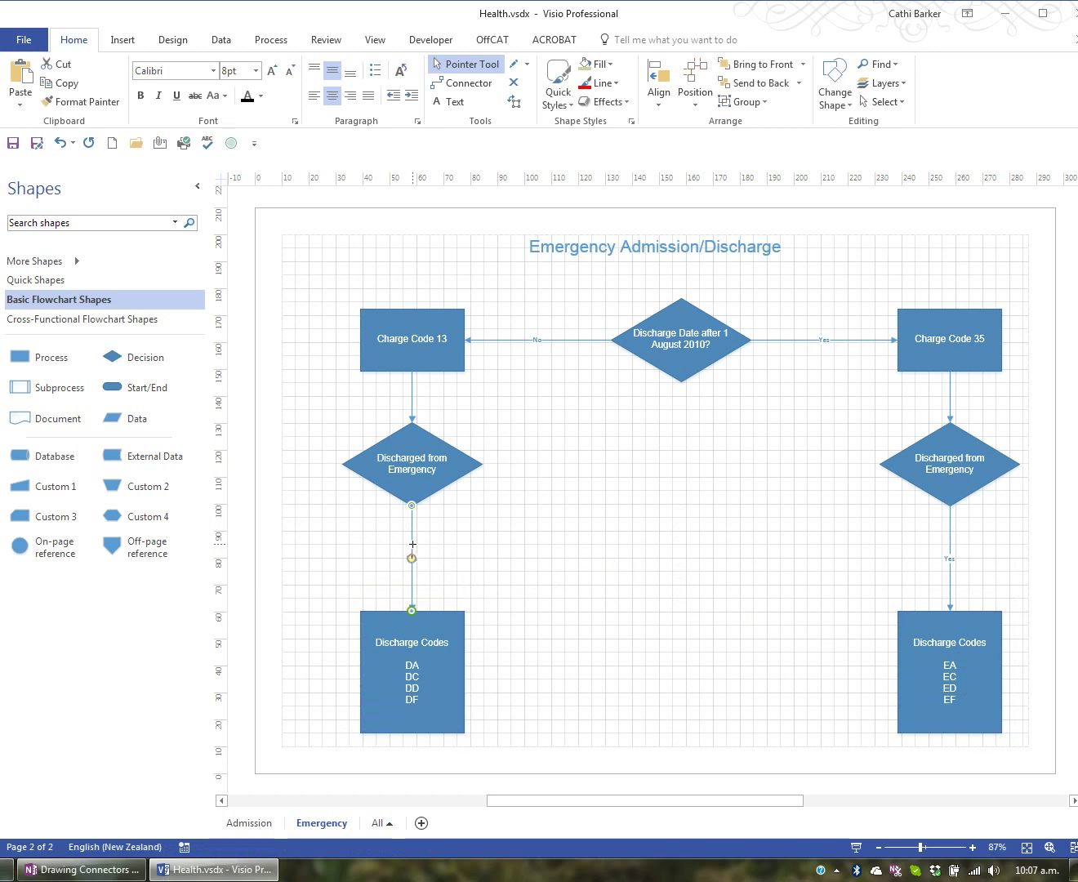
text(Yes)
click(650, 586)
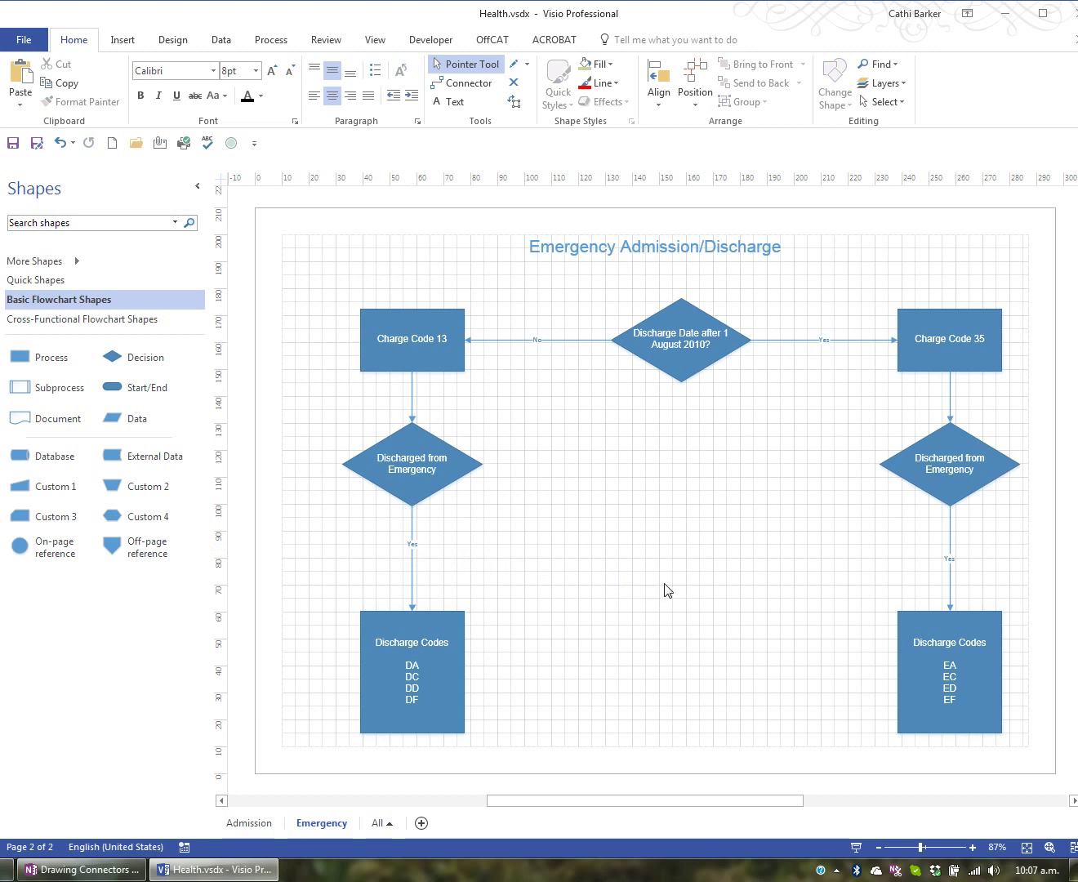
click(950, 559)
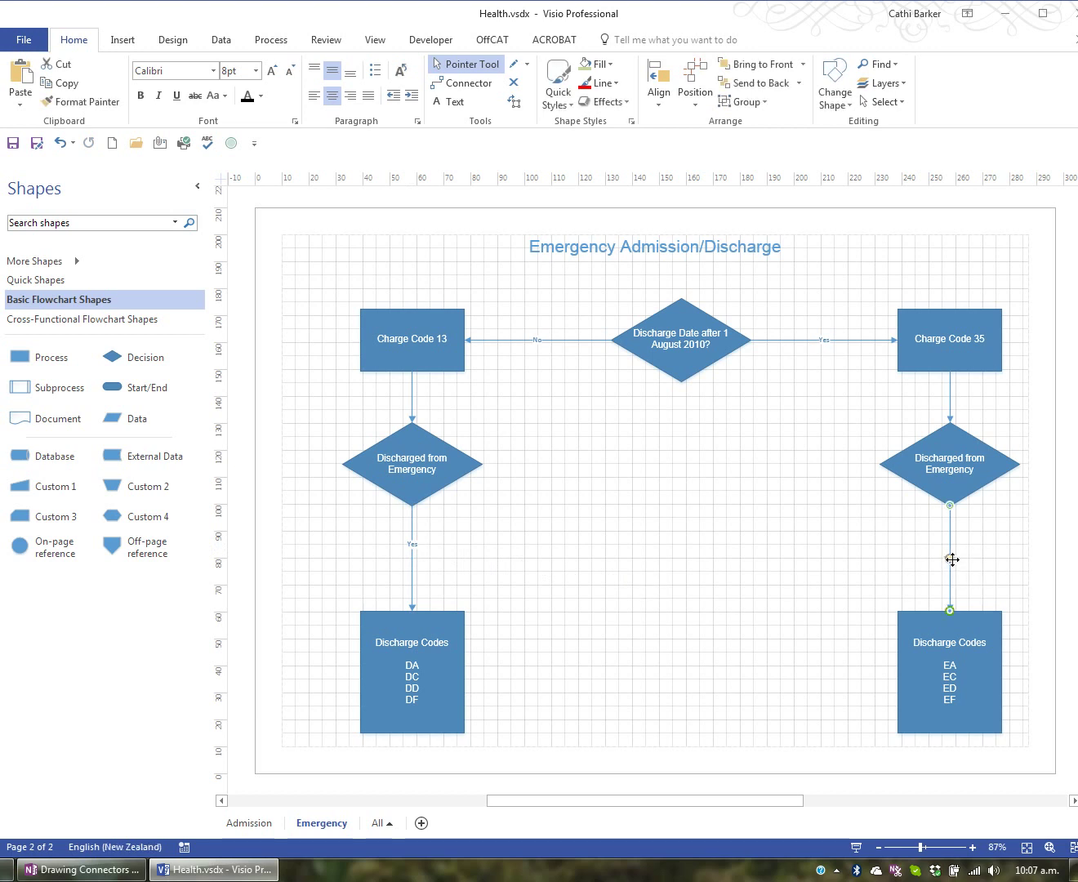
drag(951, 559, 951, 543)
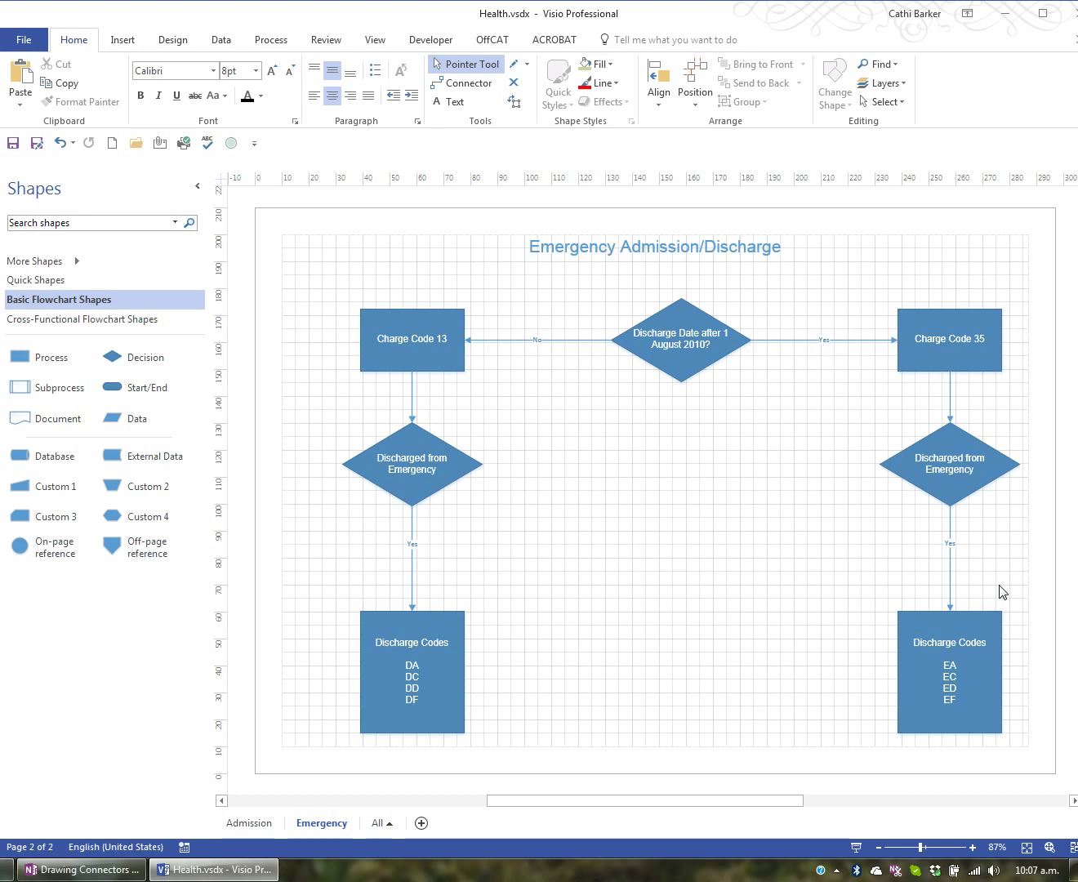
Step: On the Admission page, label the diamond's connectors No to Charge Code 13 and Yes to Charge Code 35
click(271, 822)
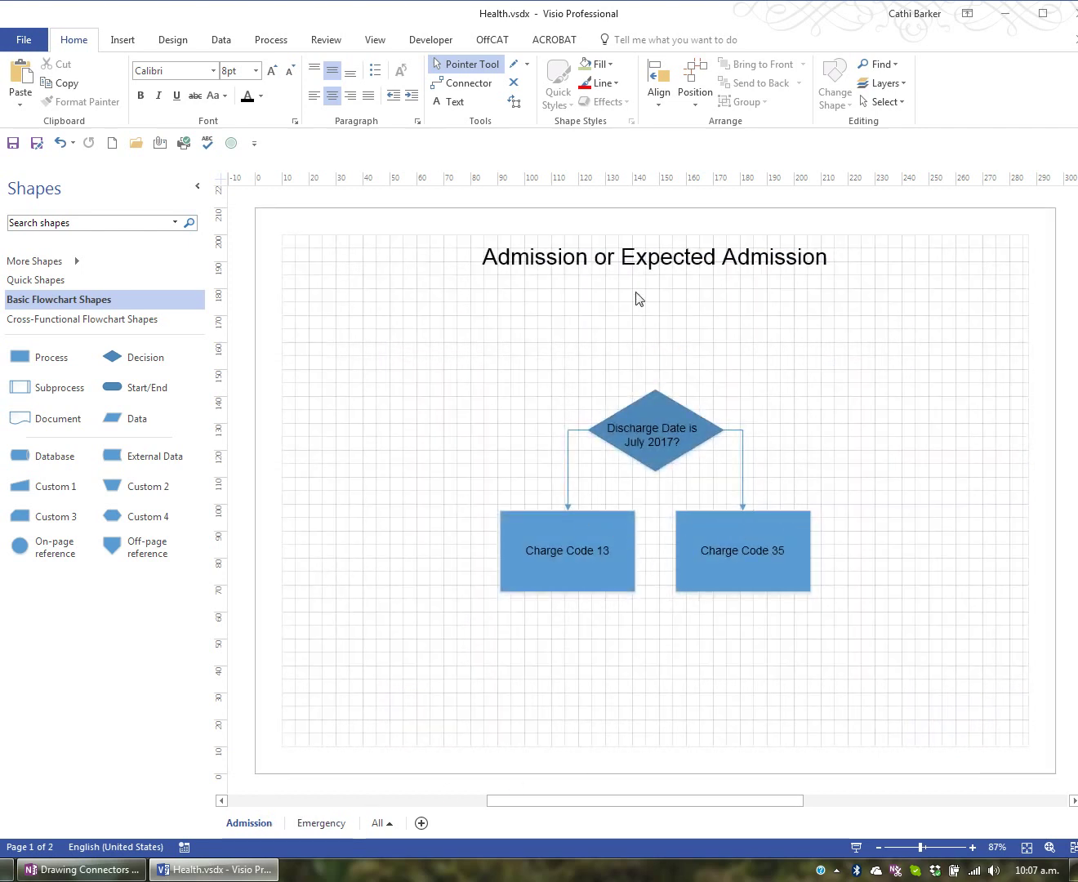
click(568, 484)
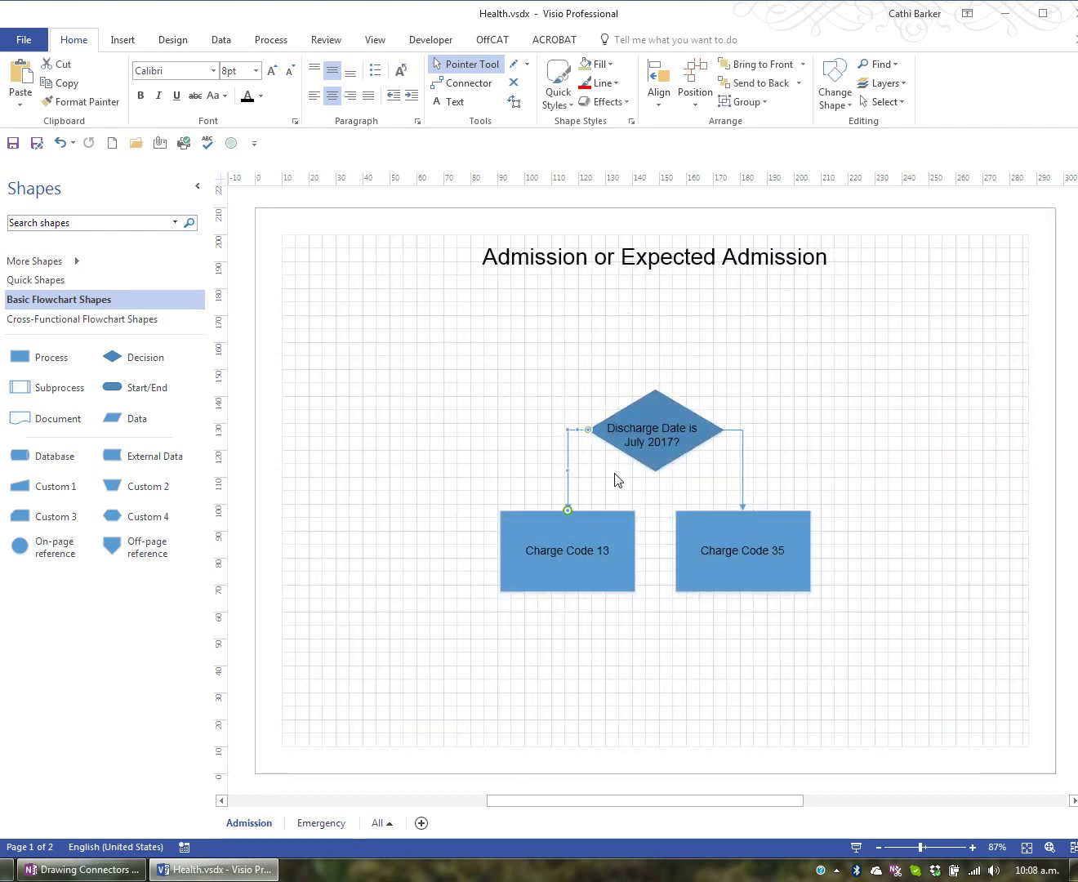
click(455, 103)
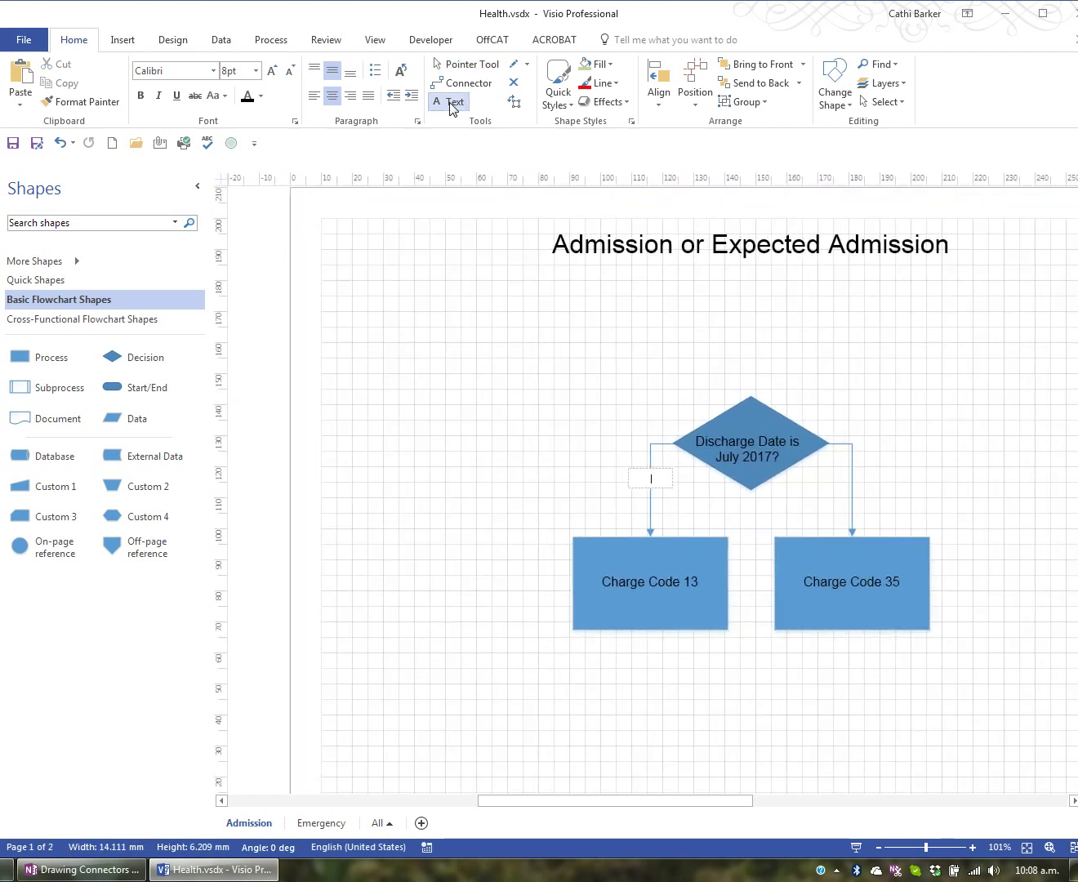
text(No)
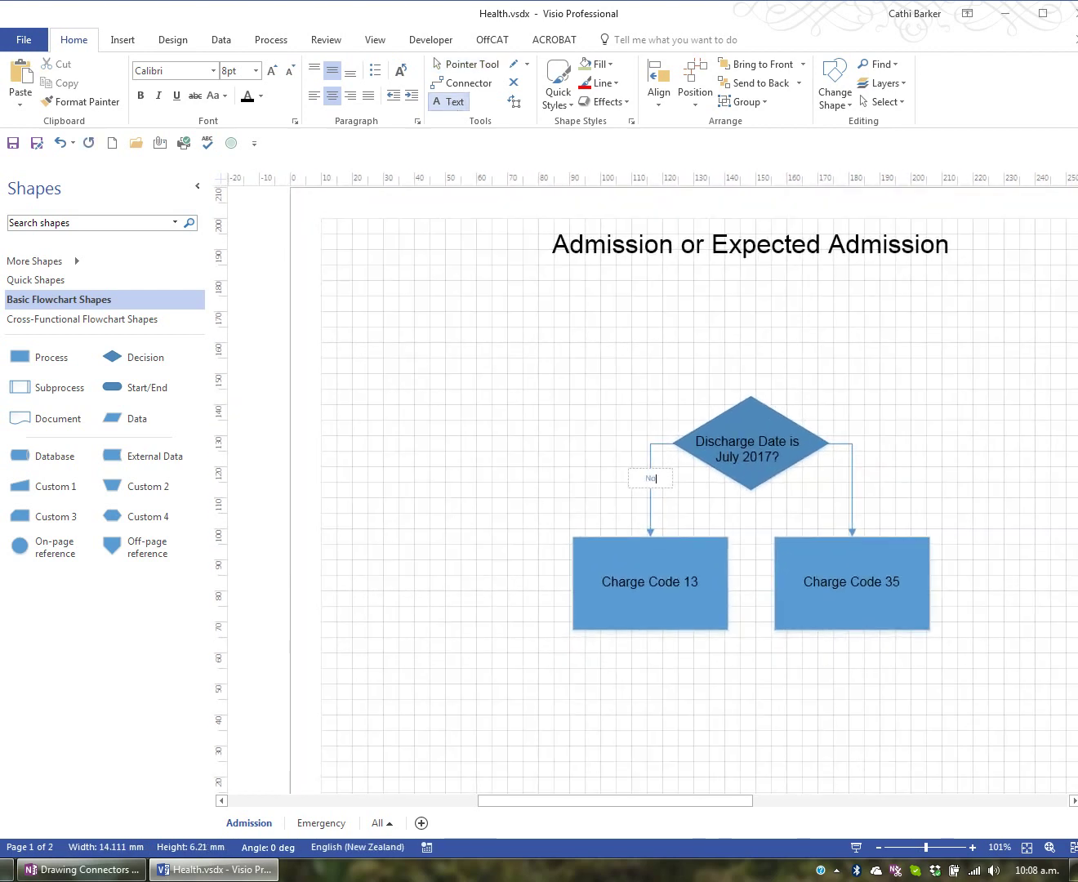
click(851, 476)
text(Yes)
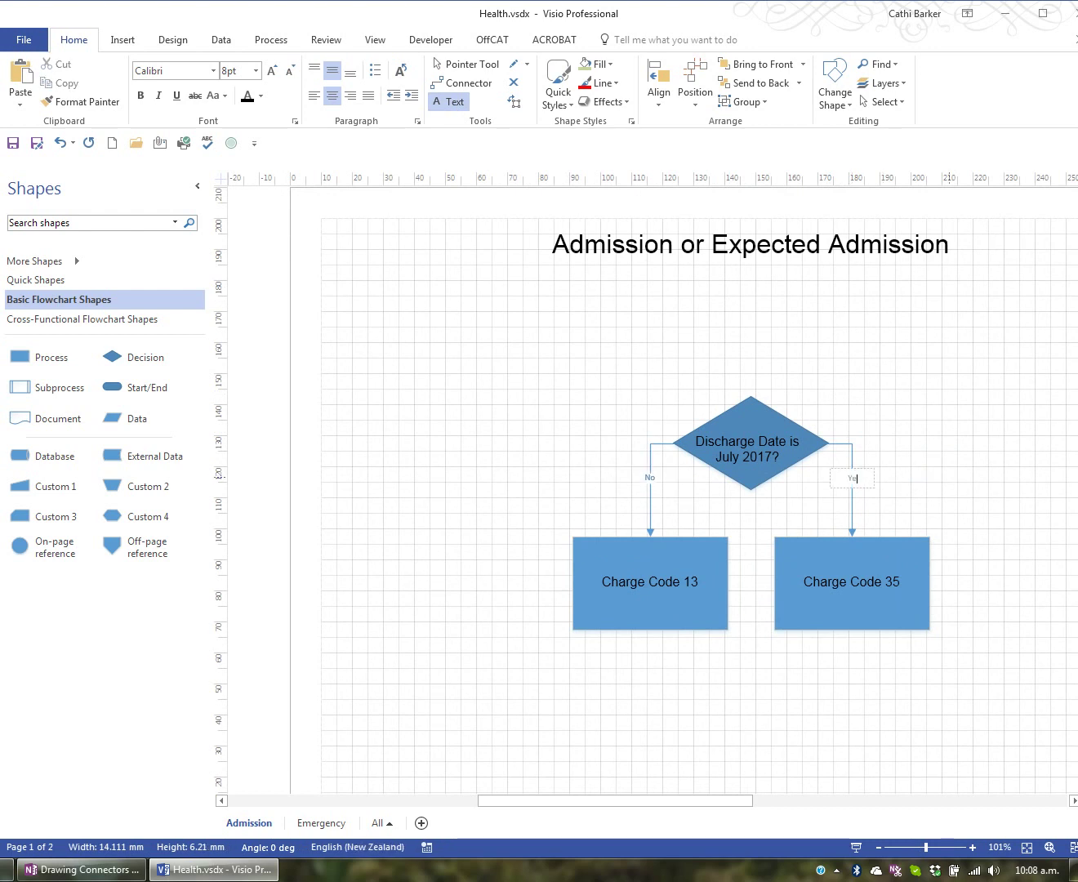
click(499, 71)
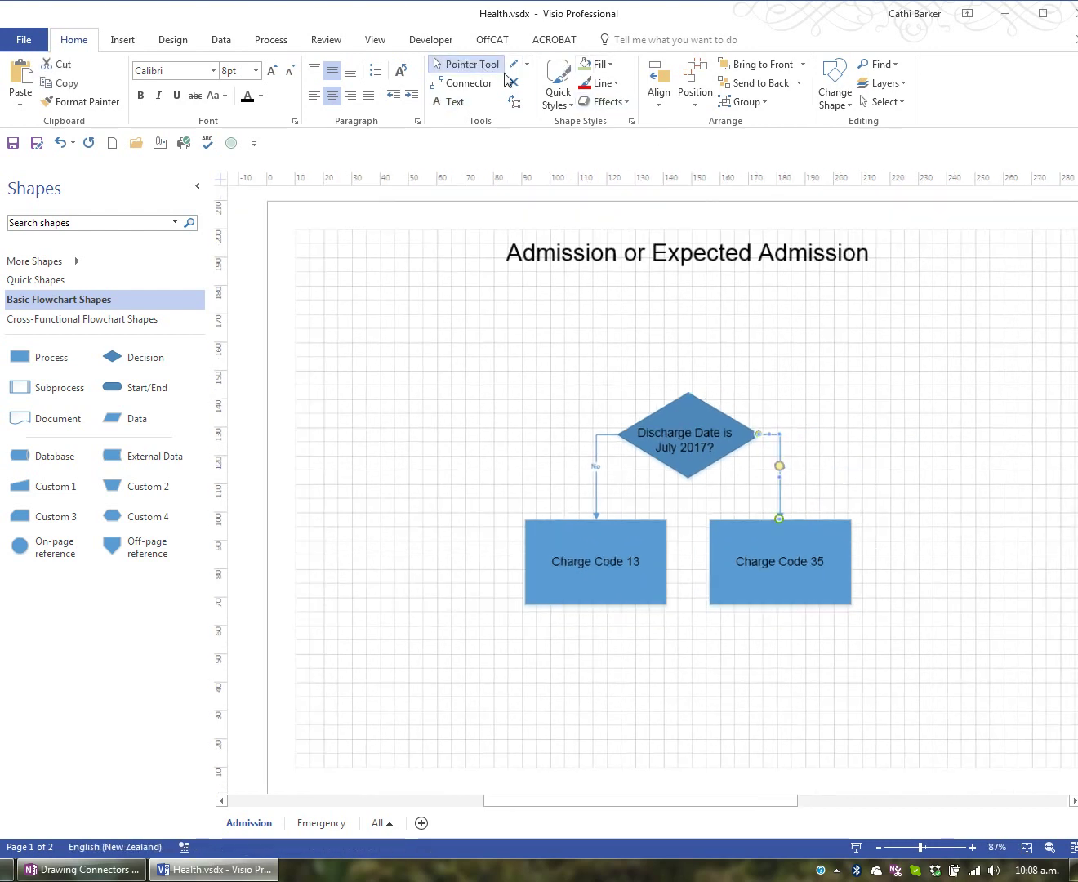